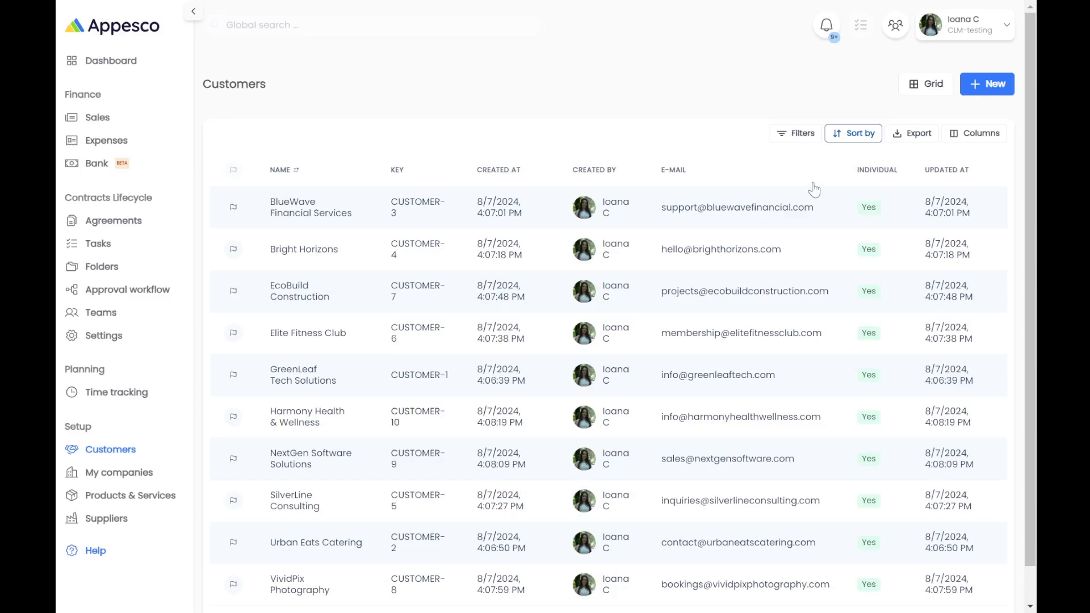
# Start a new customer and add one blank entry under Tax IDs in Taxation Details.
pyautogui.click(976, 88)
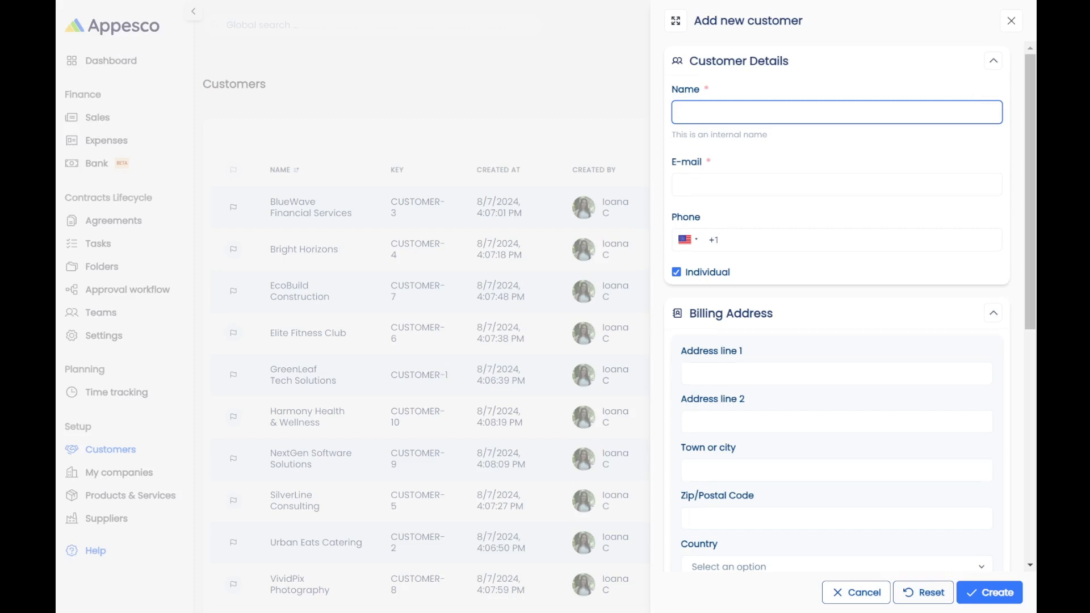
pyautogui.scroll(-3, 920, 191)
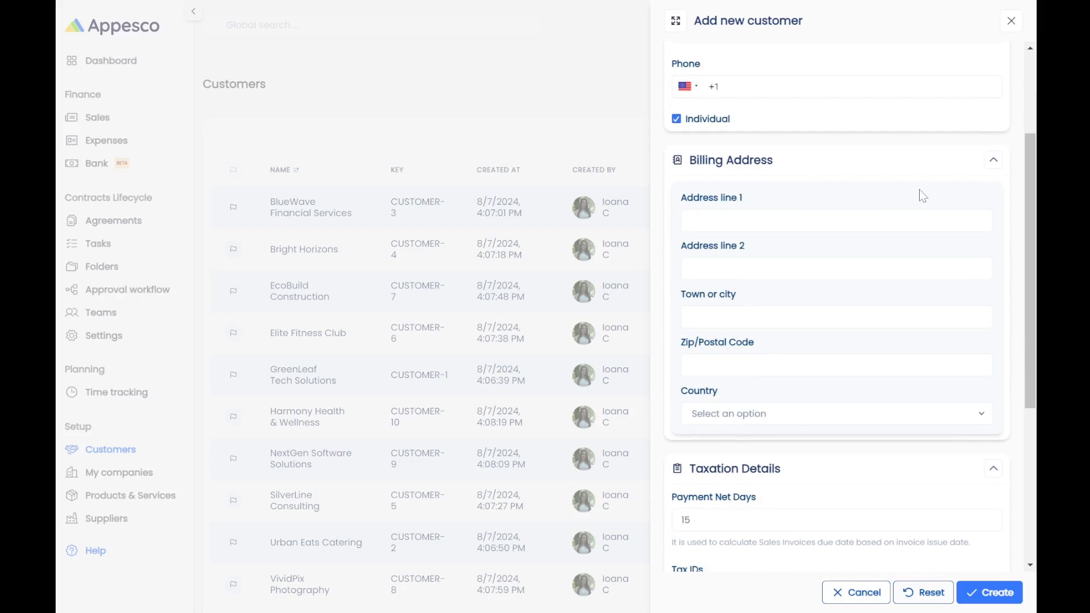
pyautogui.scroll(-3, 920, 190)
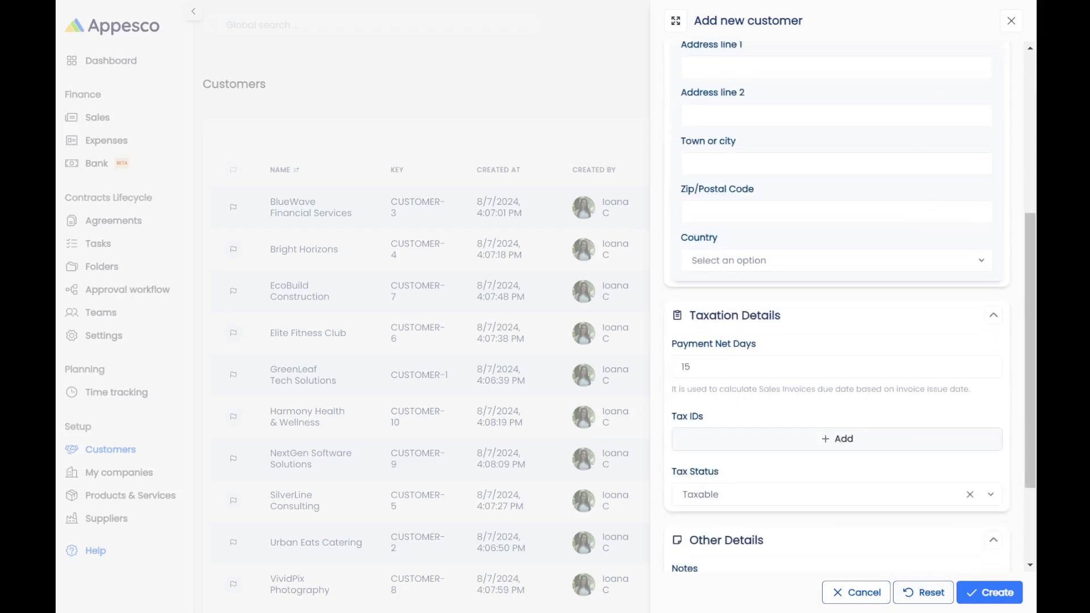
pyautogui.click(841, 439)
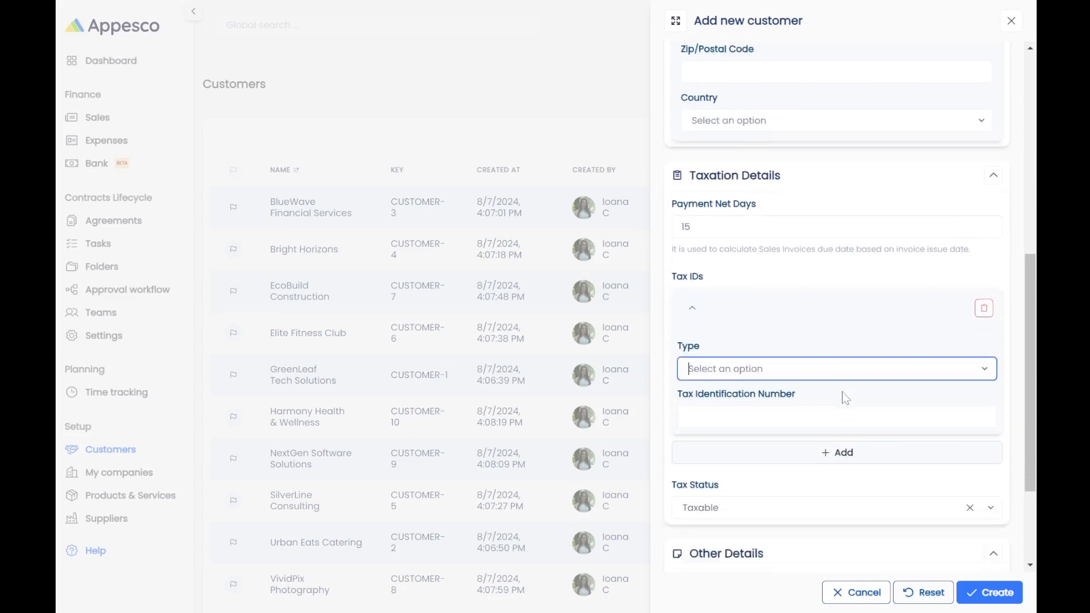
pyautogui.scroll(-2, 844, 397)
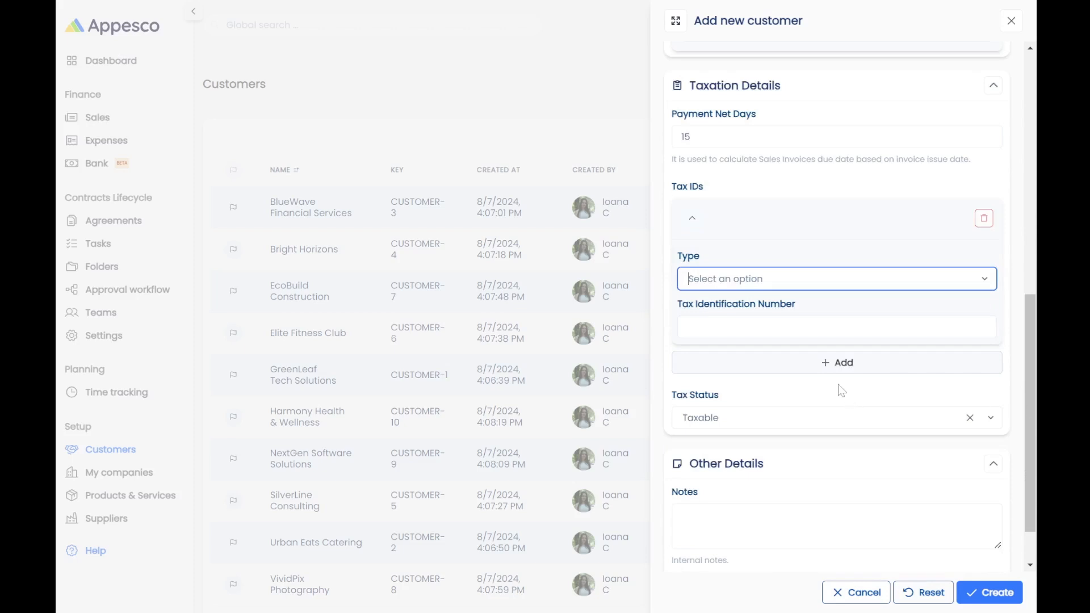
pyautogui.scroll(-1, 784, 387)
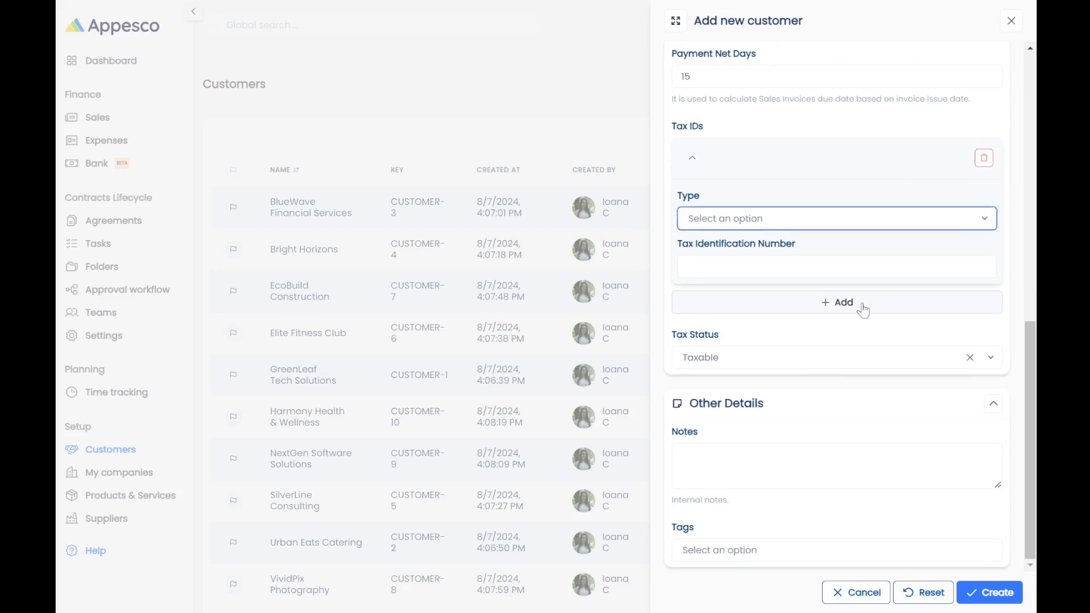
pyautogui.scroll(10, 862, 310)
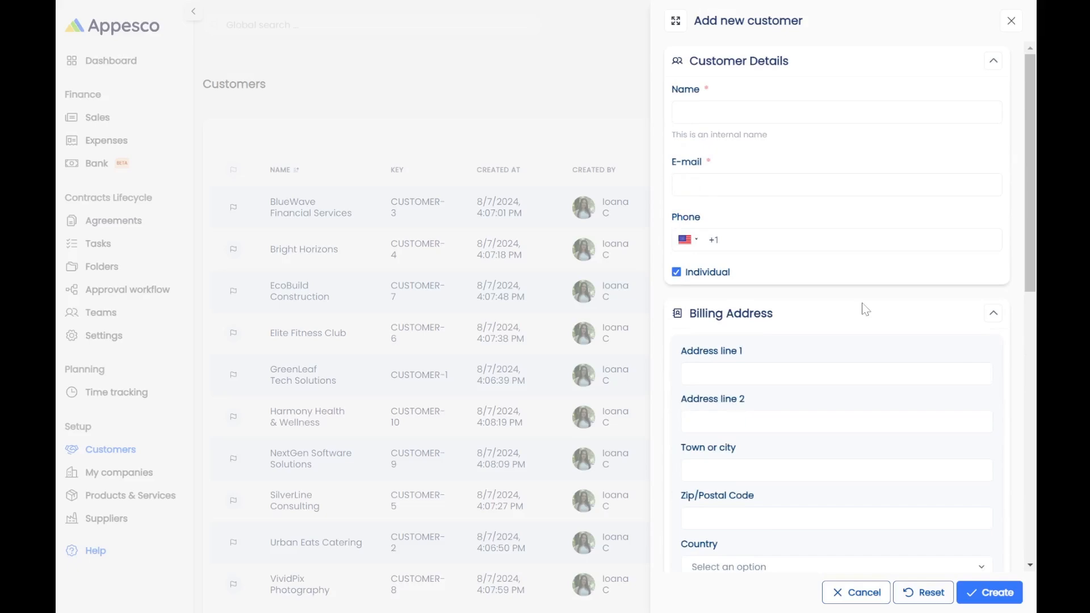
# Expand the form to full screen and enter the name Tech Innovators Ltd. and the customer's e-mail.
pyautogui.click(675, 21)
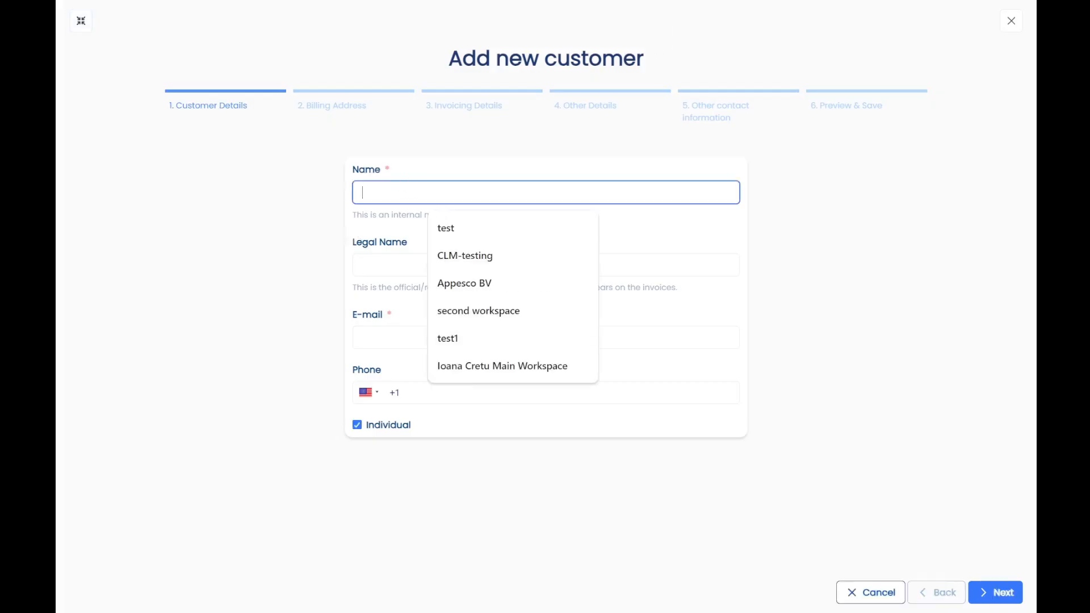
pyautogui.click(906, 374)
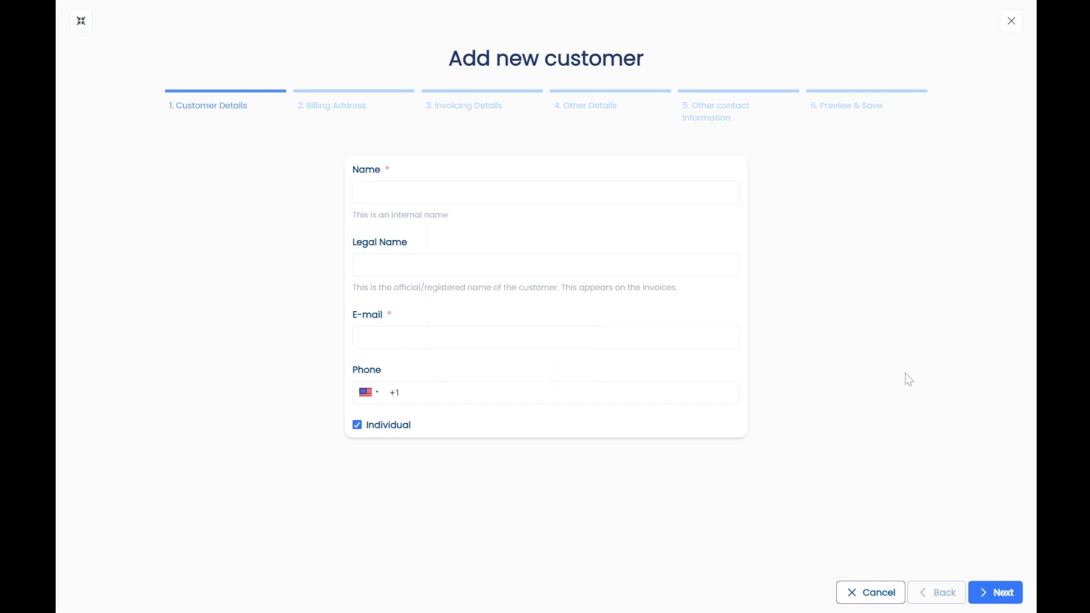
pyautogui.click(392, 195)
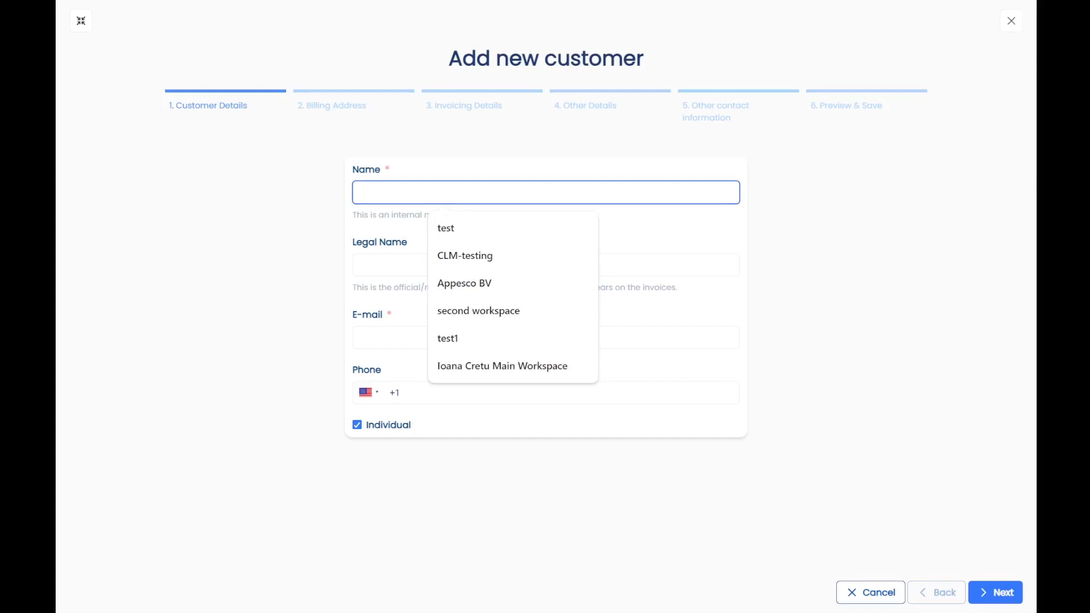
pyautogui.write('Tech Innovators Ltd.')
pyautogui.click(392, 338)
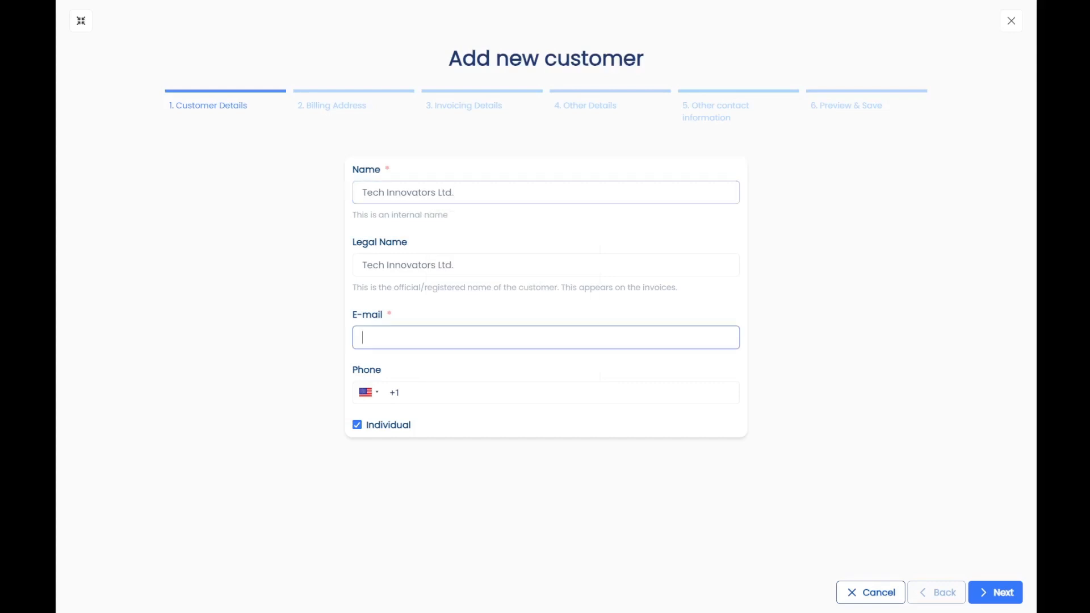
pyautogui.click(117, 347)
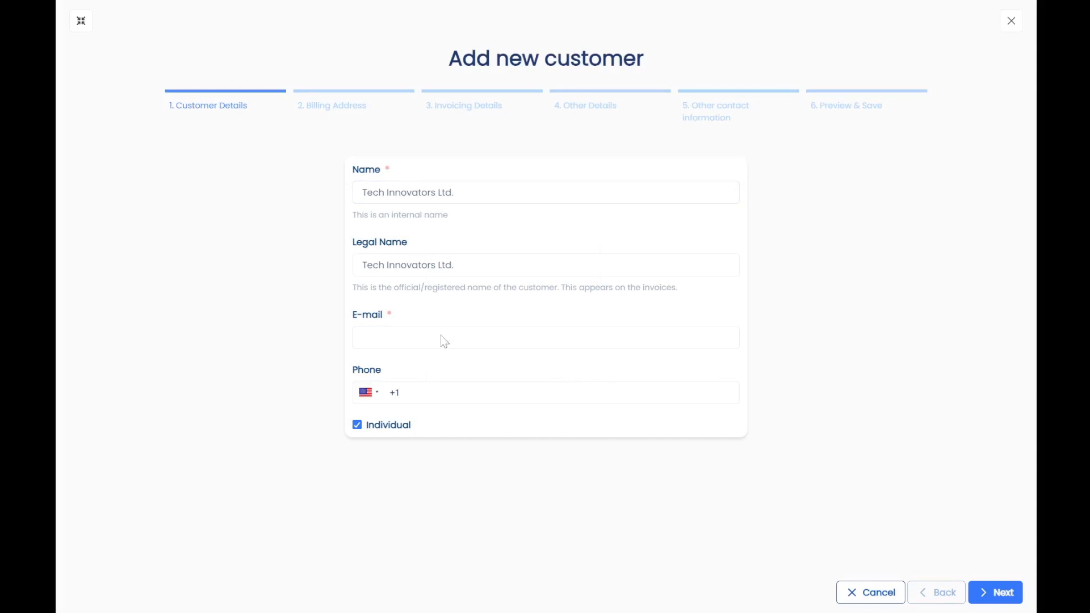
pyautogui.hotkey('ctrl', 'v')
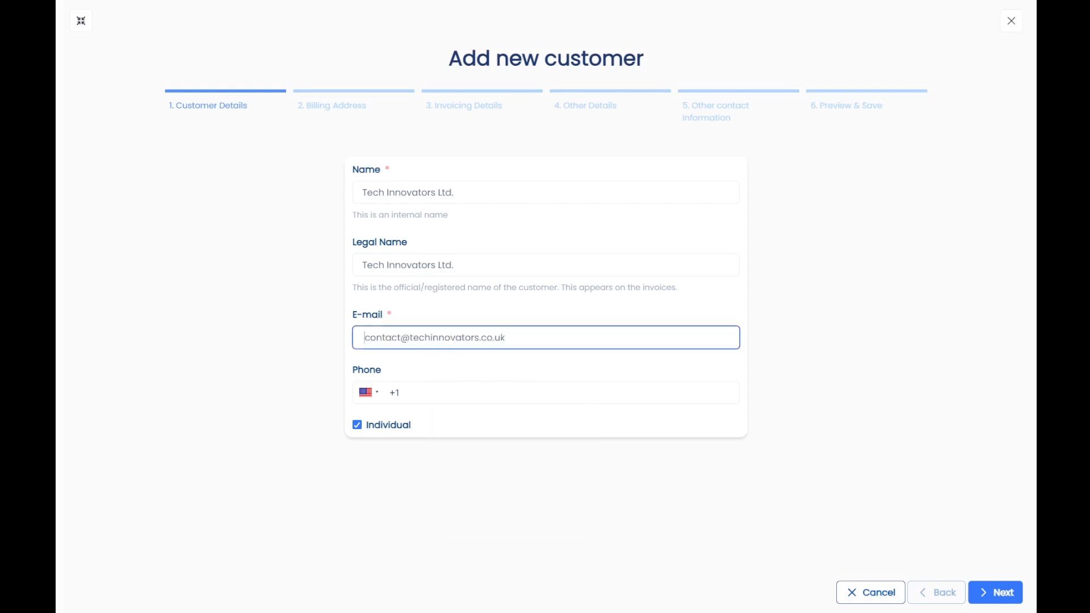
# Enter the customer's UK +44 phone number and untick Individual.
pyautogui.click(400, 393)
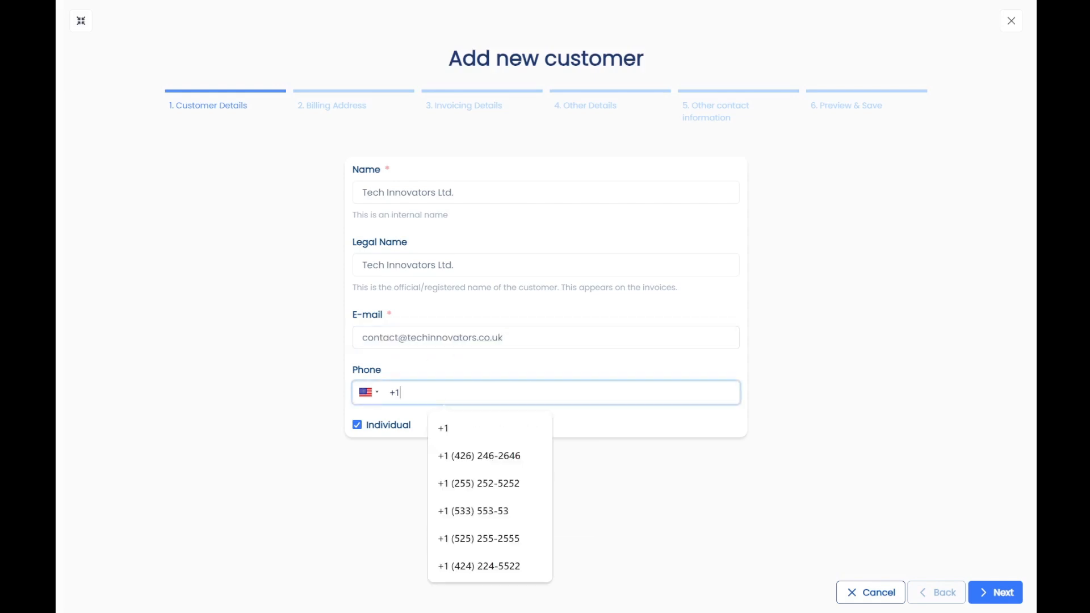
pyautogui.press('BackSpace')
pyautogui.press('BackSpace')
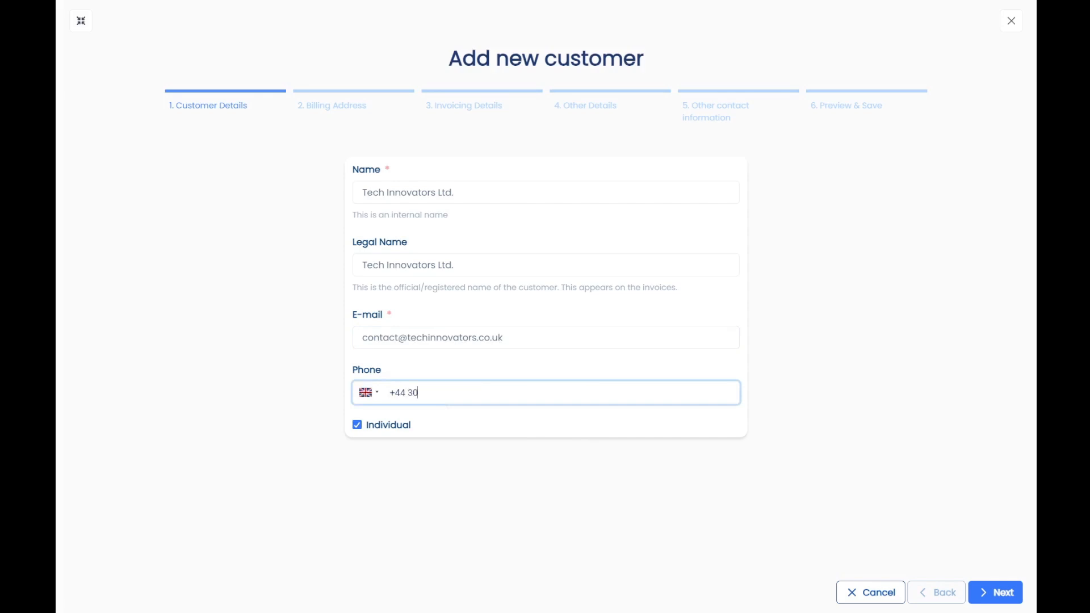
pyautogui.click(307, 369)
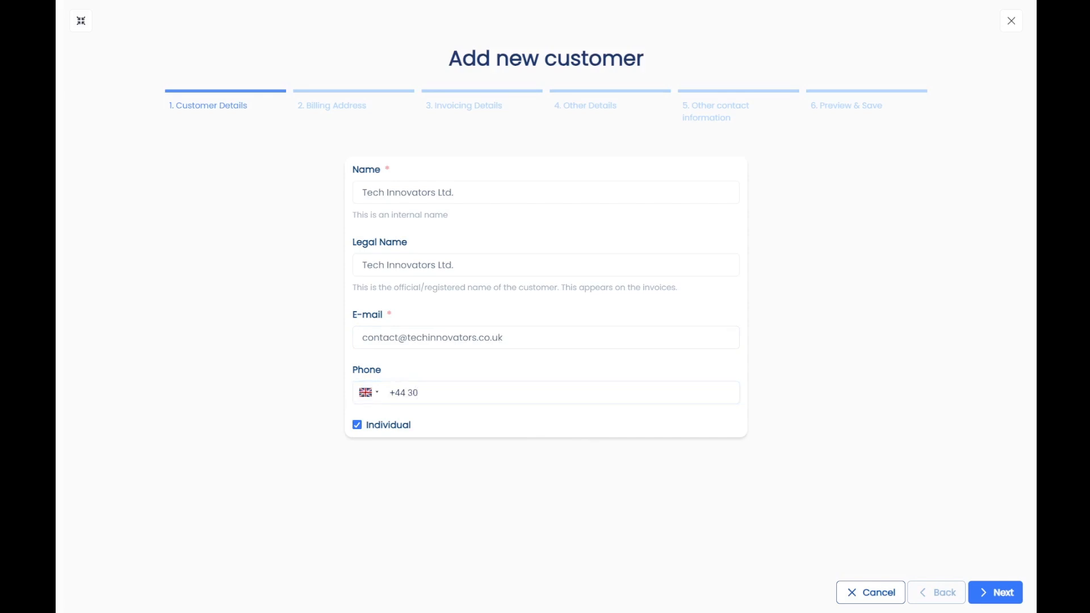
pyautogui.click(522, 393)
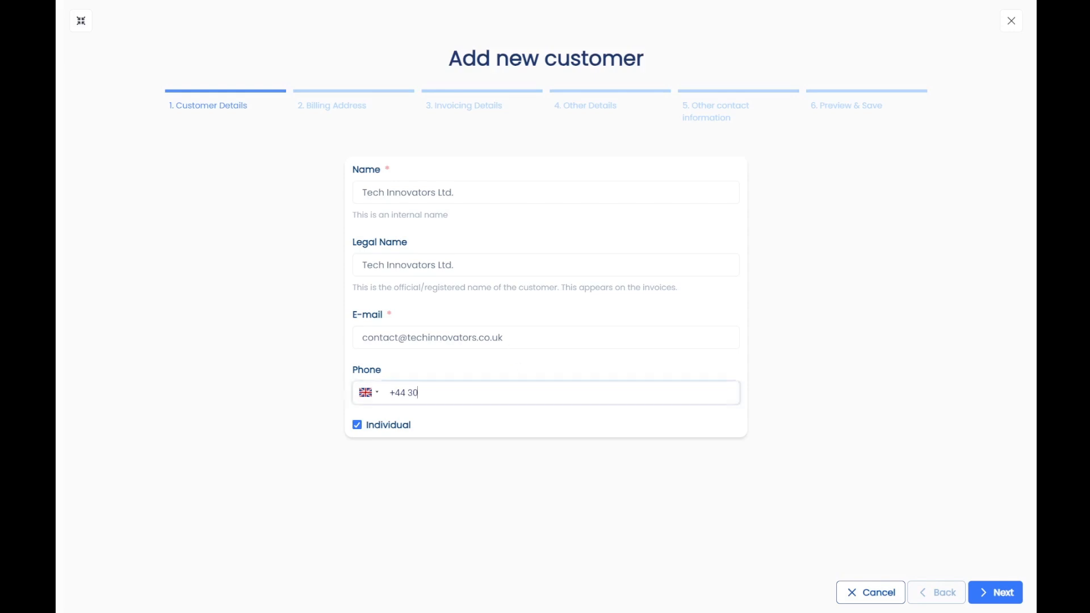
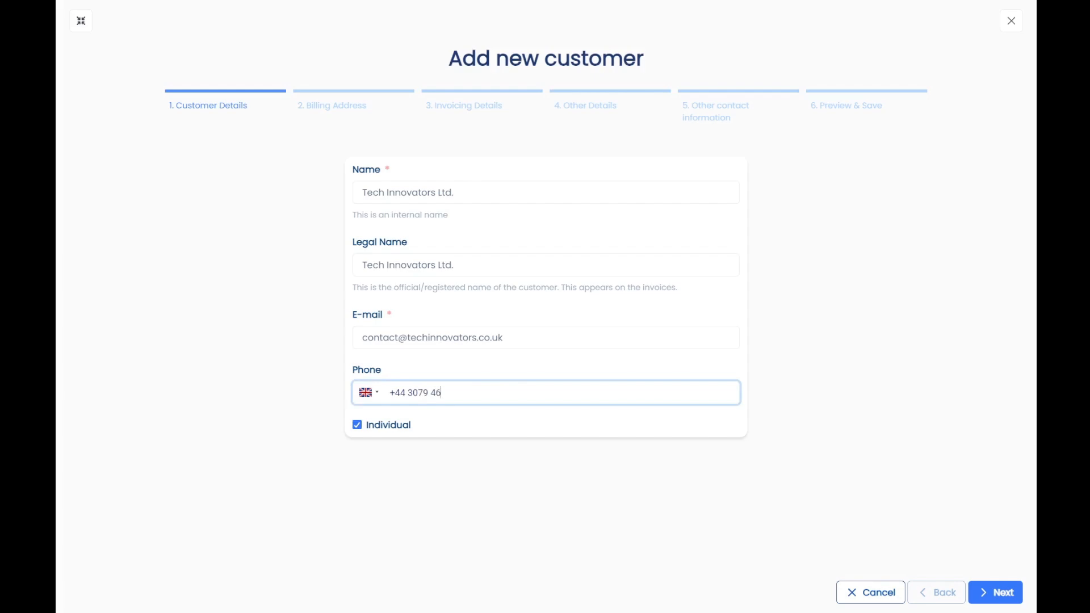
pyautogui.click(358, 427)
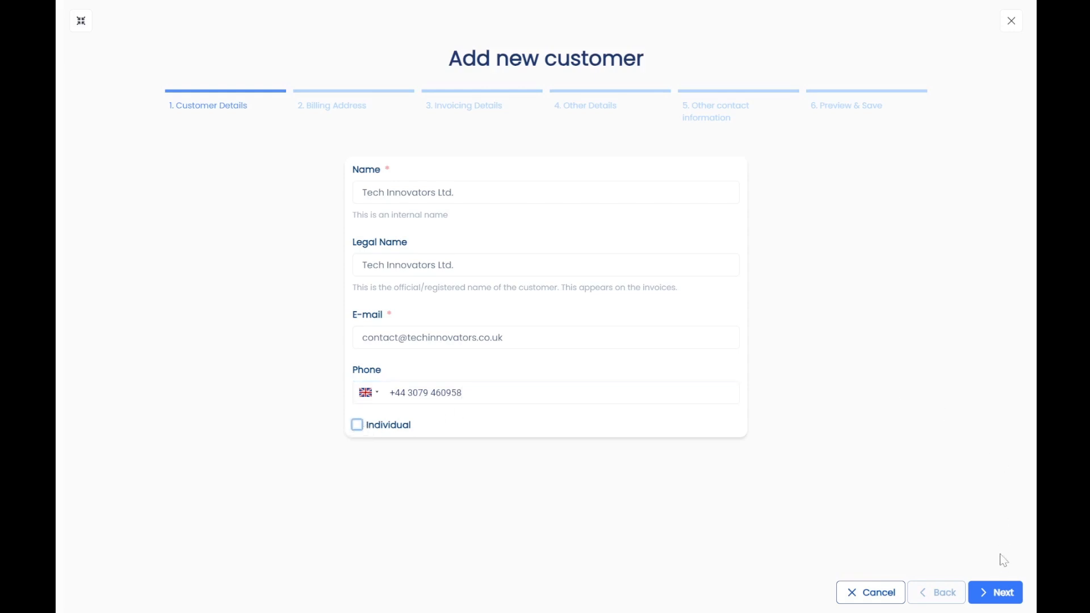
# On the Billing Address step, enter the street address, town London and the postal code.
pyautogui.click(998, 592)
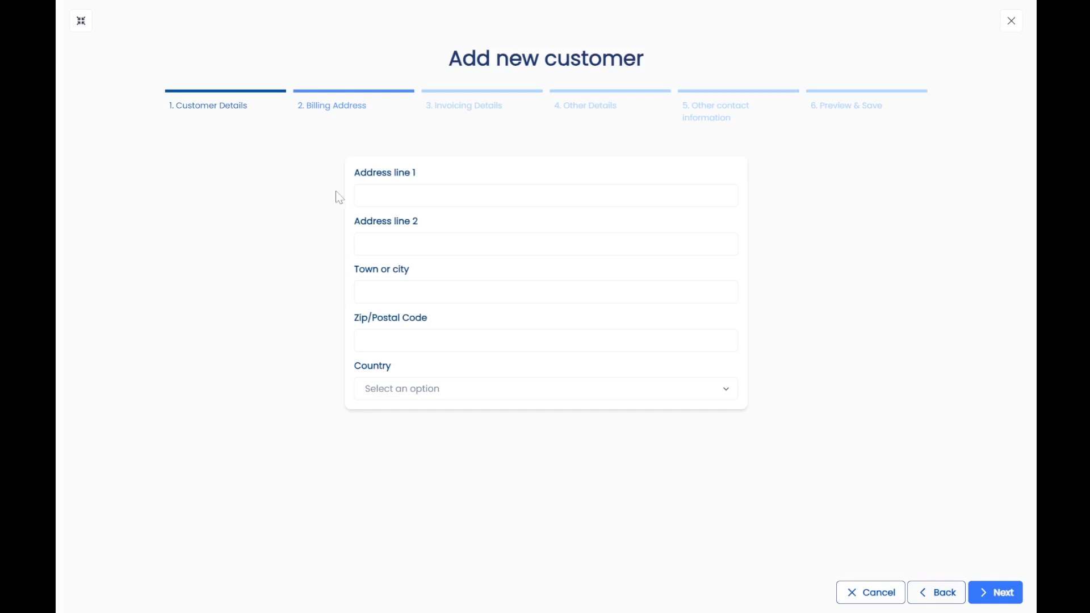
pyautogui.click(374, 196)
pyautogui.write('123 Innovation Drive, London, EC1A 1BB, United Kingdom')
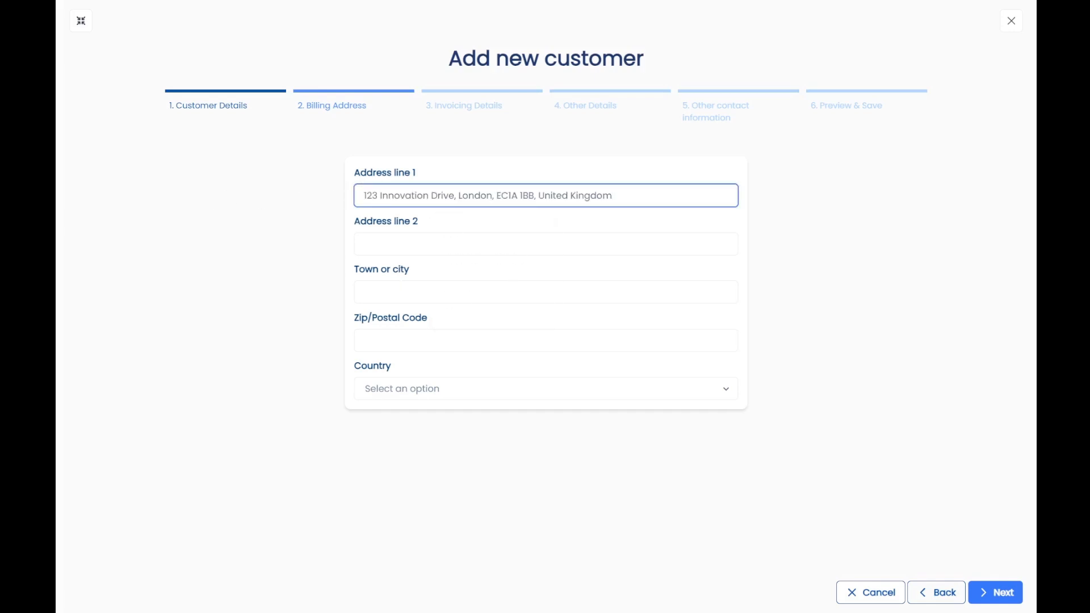
pyautogui.click(382, 292)
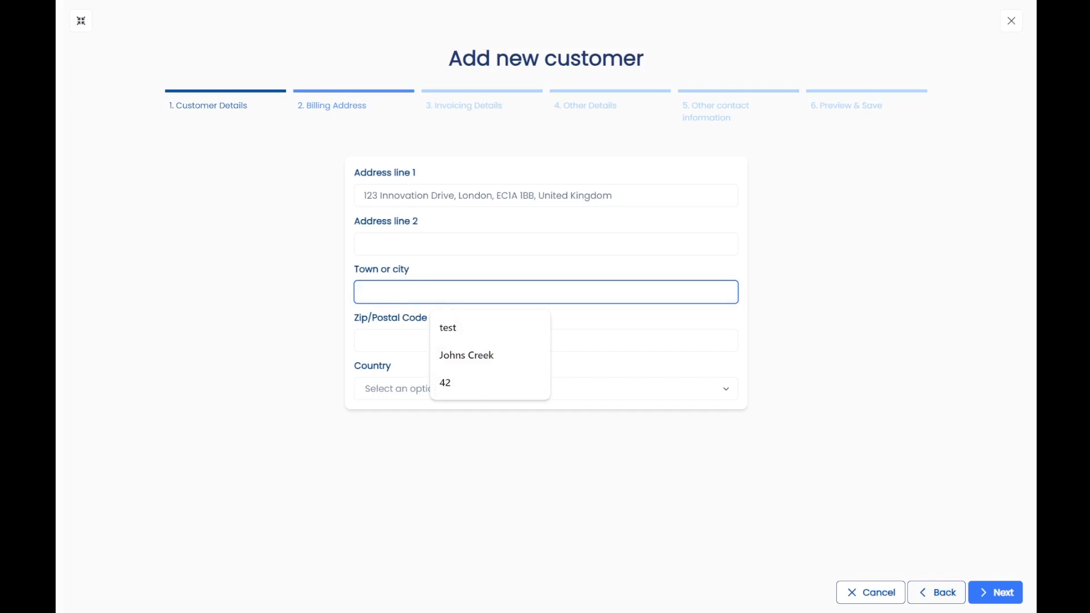
pyautogui.write('London')
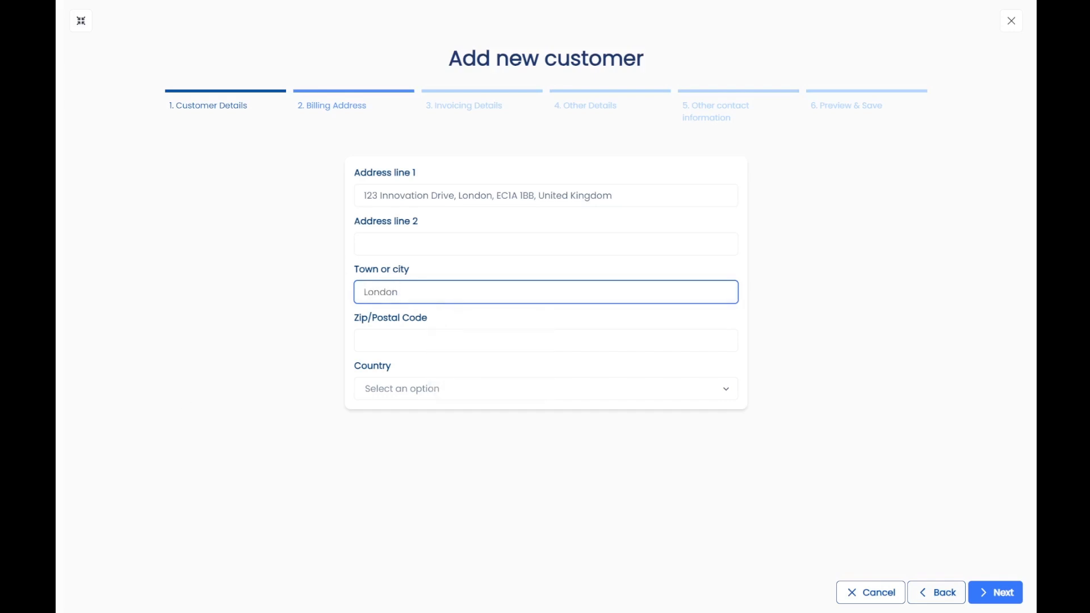
pyautogui.click(451, 341)
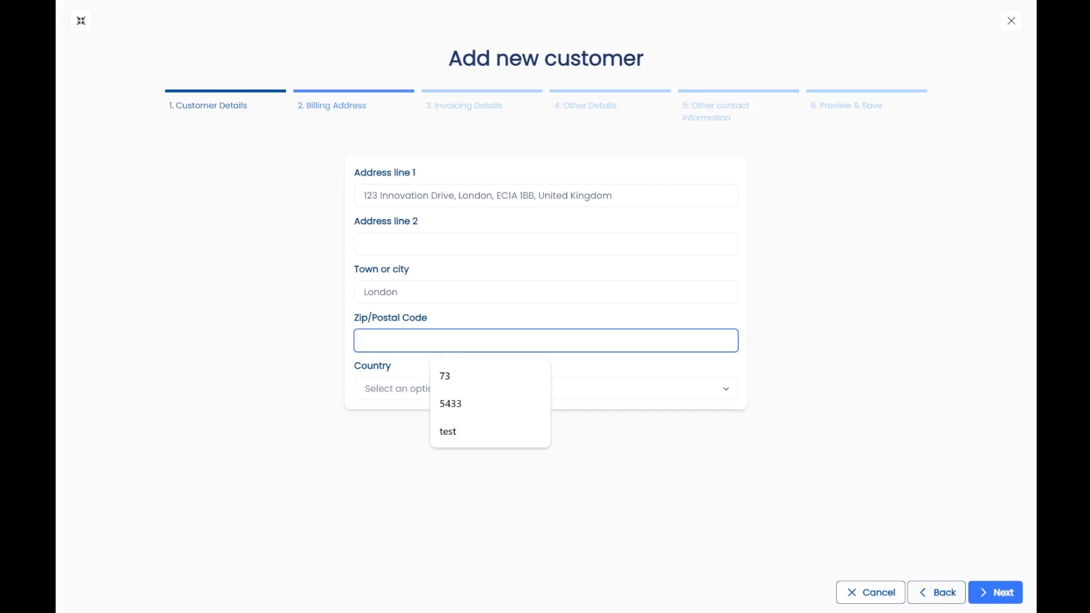
pyautogui.hotkey('alt', 'Tab')
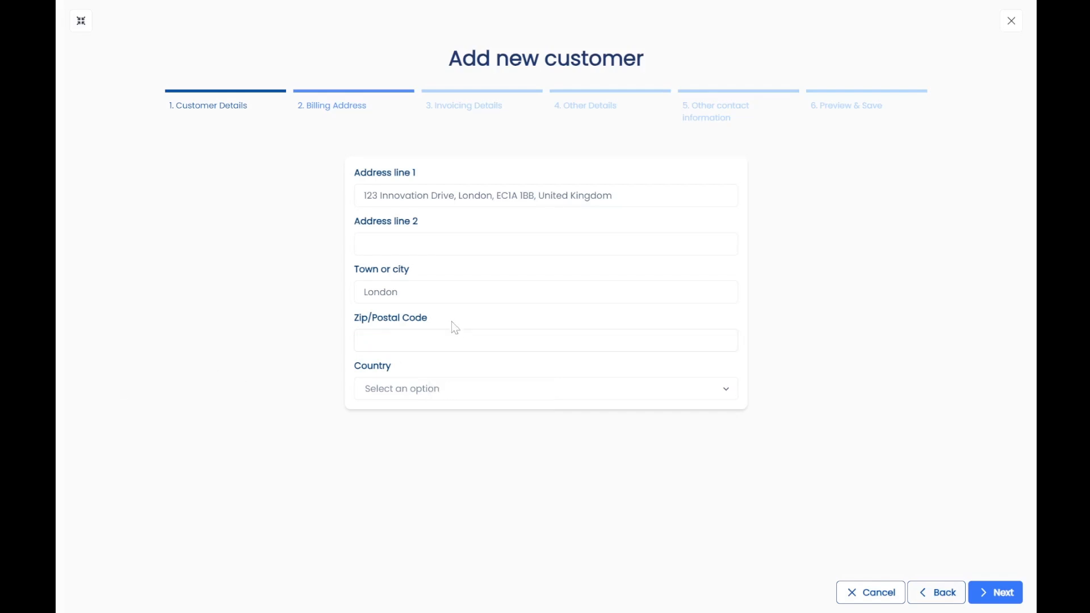
pyautogui.click(453, 340)
pyautogui.write('EC1A 1BB')
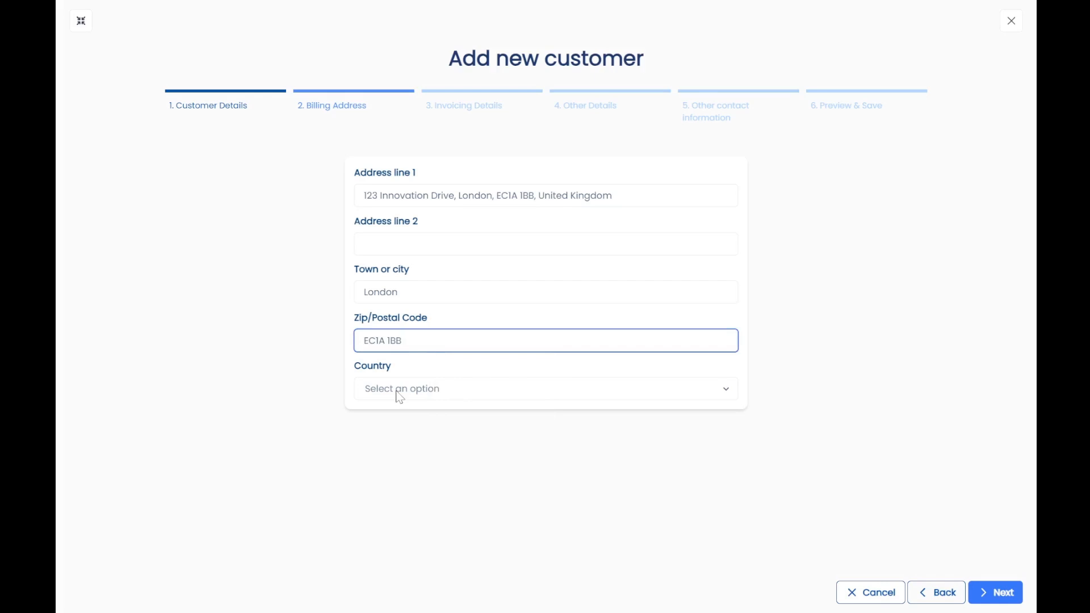
# Choose United Kingdom as the billing country and continue to Invoicing Details.
pyautogui.click(398, 392)
pyautogui.write('u')
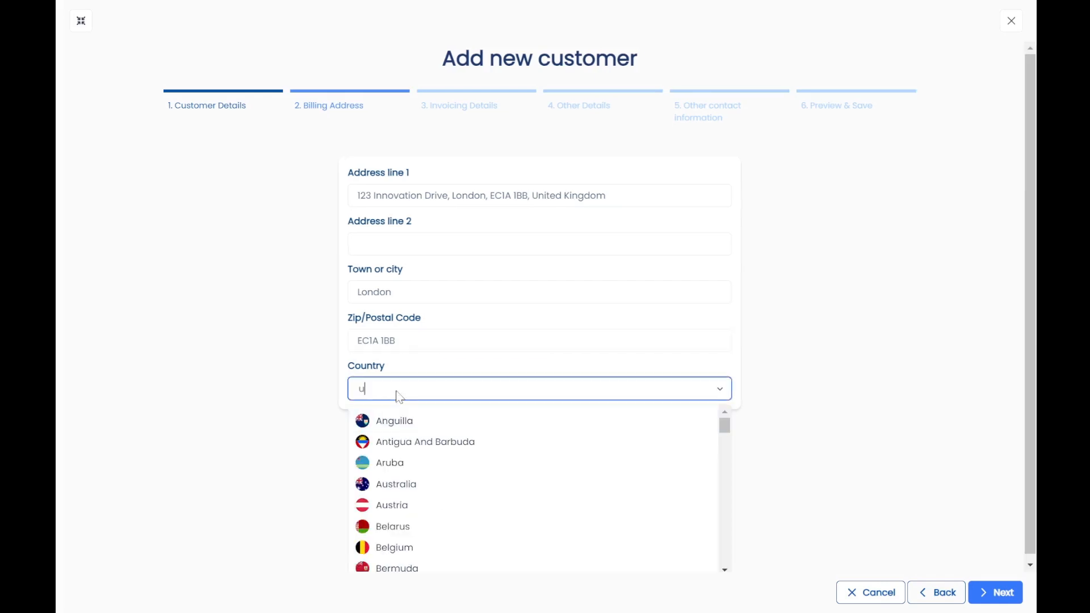
pyautogui.write('nite')
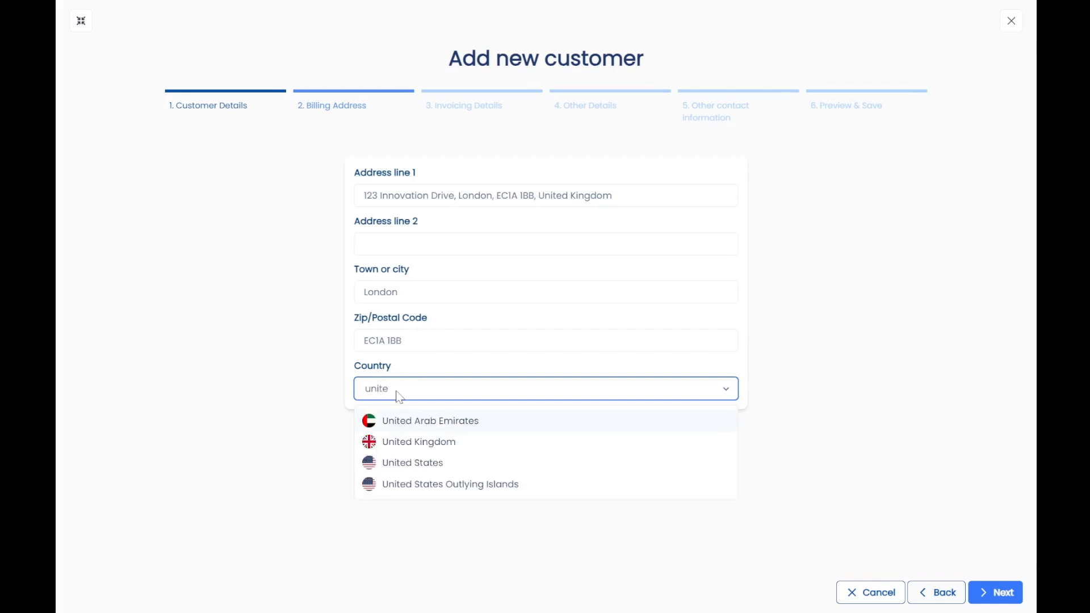
pyautogui.click(430, 443)
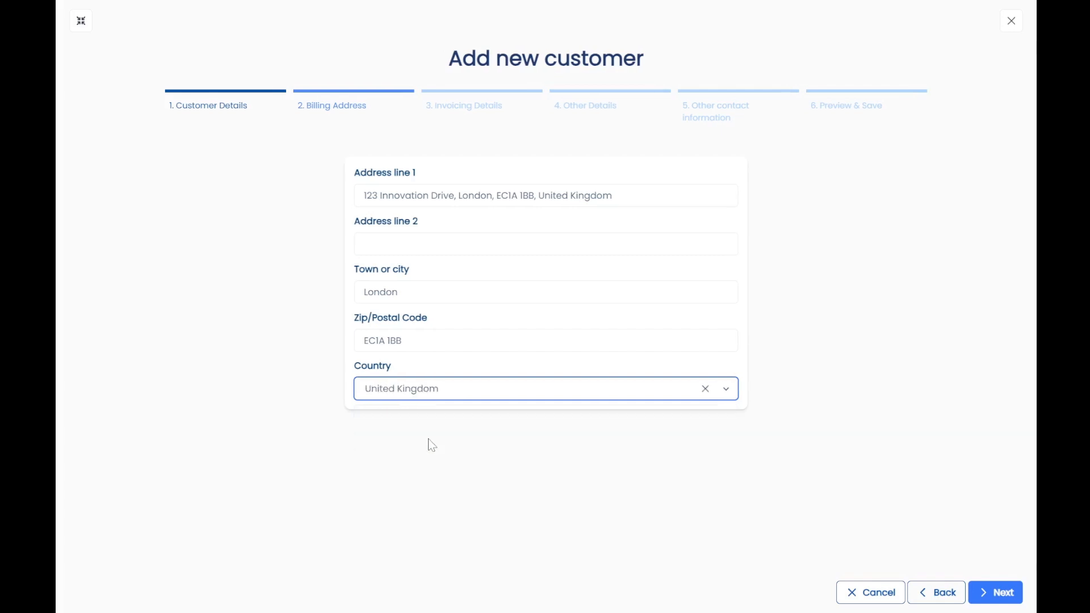
pyautogui.click(998, 600)
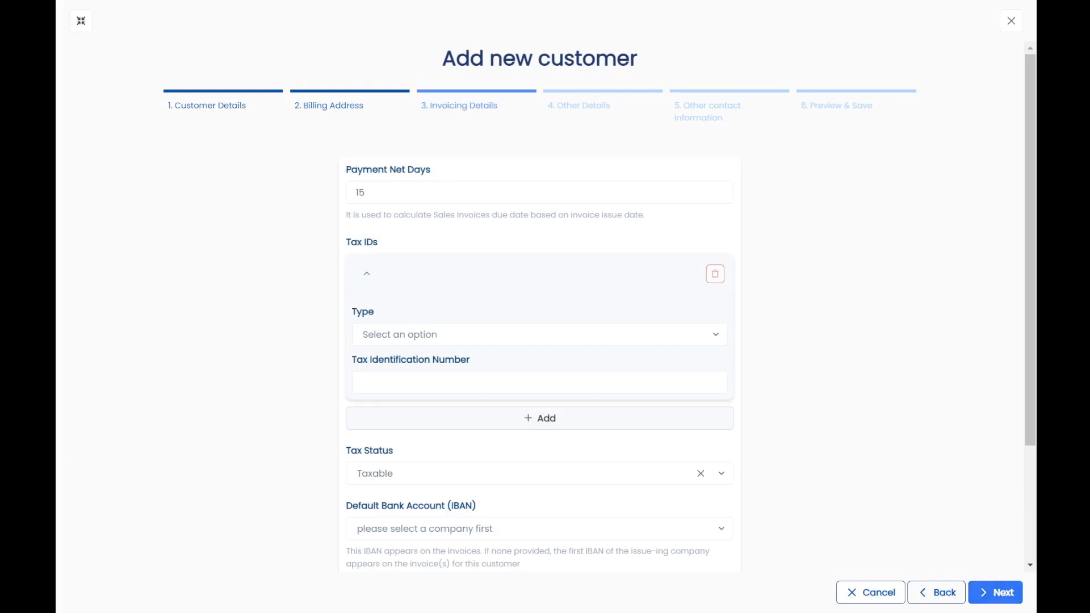
# Set the Tax ID type to UK VAT number and enter the tax identification number.
pyautogui.click(435, 339)
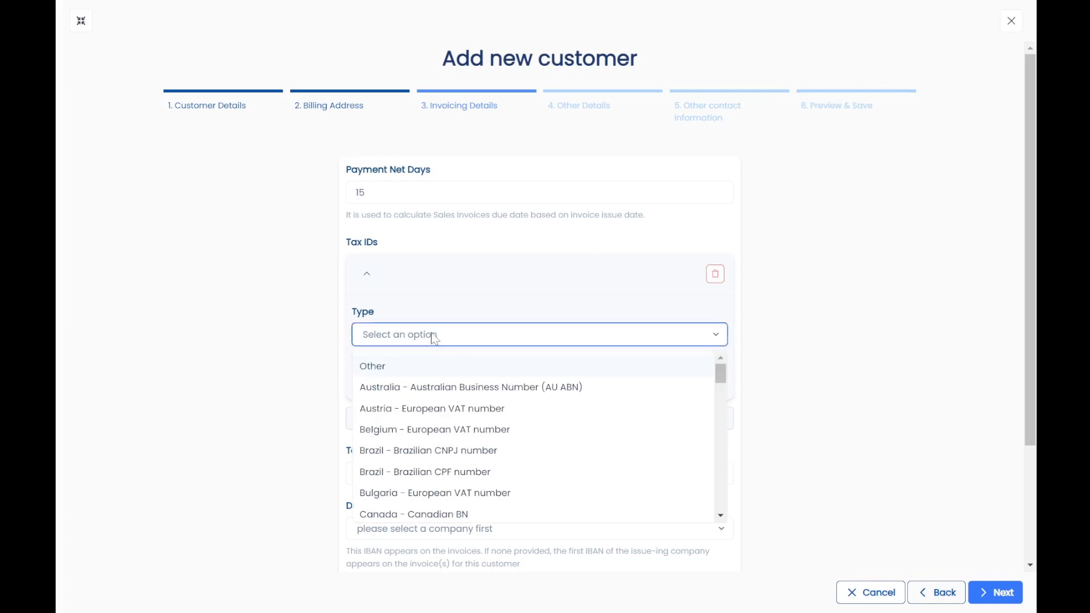
pyautogui.write('uni')
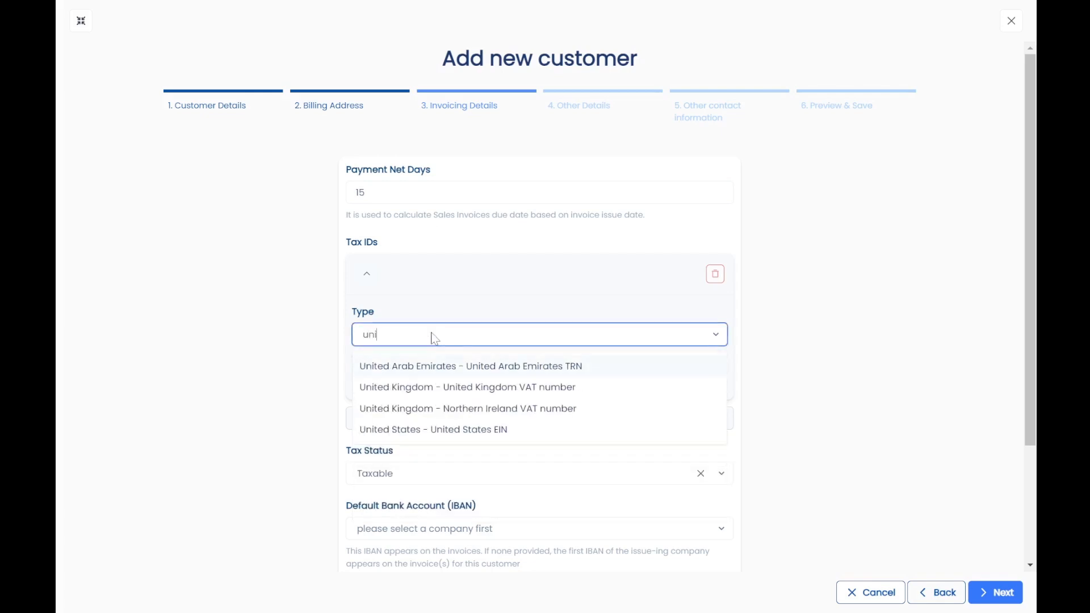
pyautogui.click(445, 392)
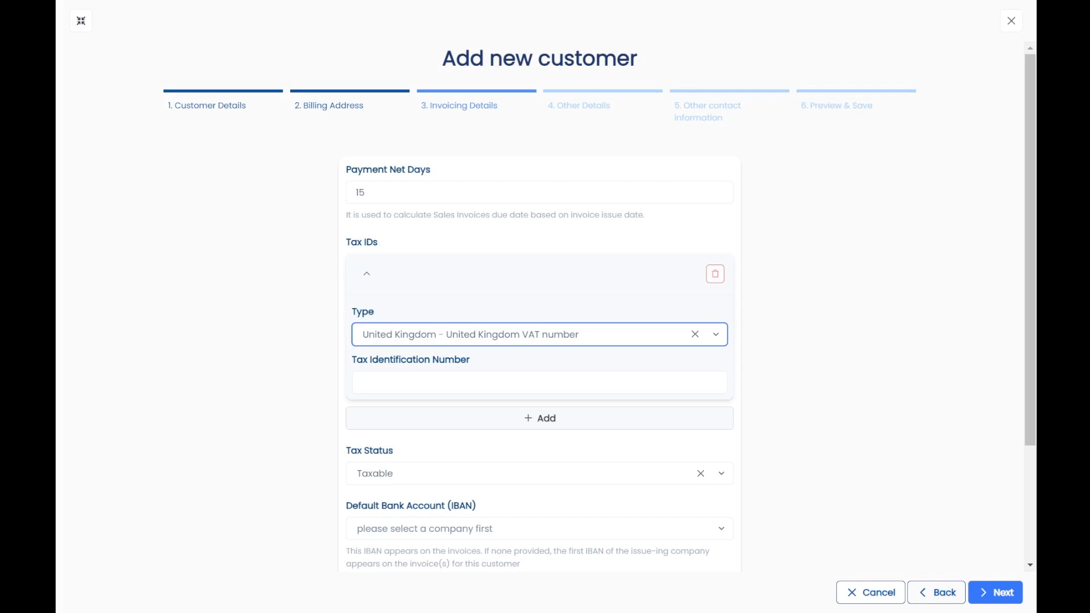
pyautogui.click(539, 382)
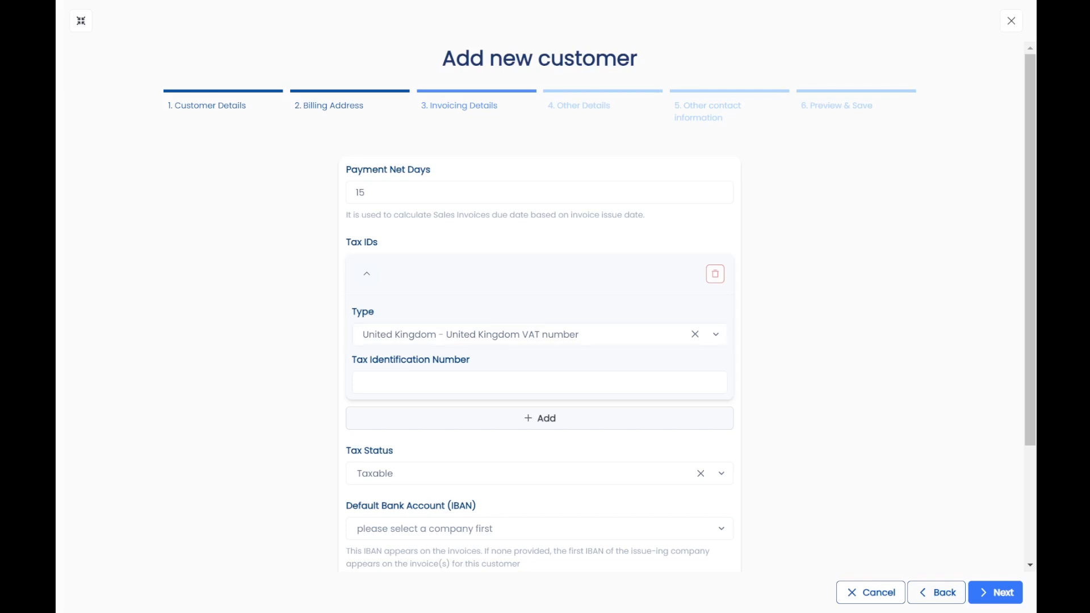
pyautogui.click(539, 383)
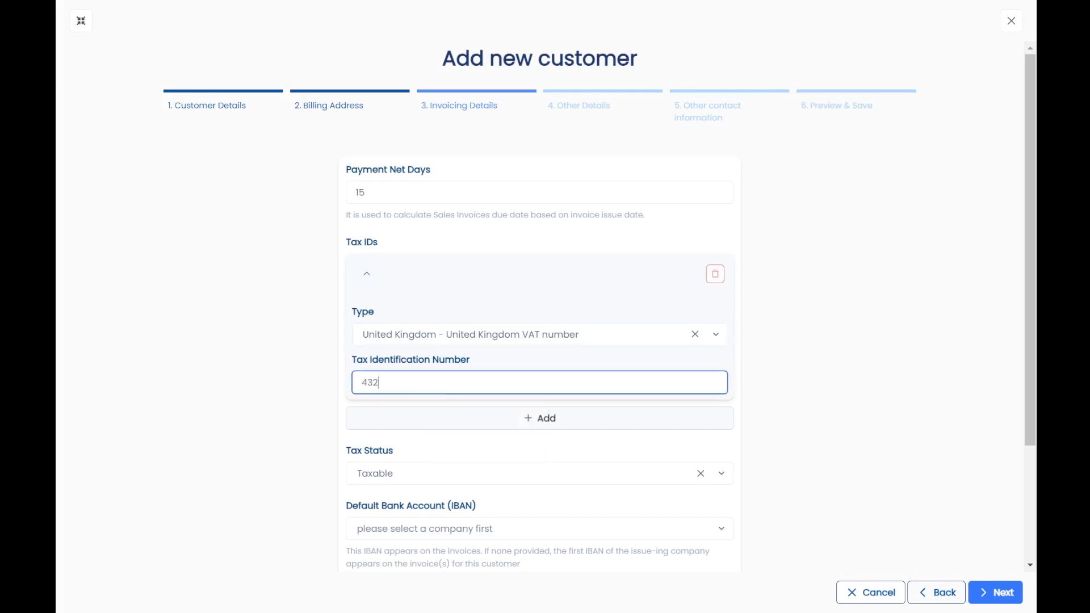
# Keep tax status Taxable and make Pioneer EcoTech Industries the default invoicing company.
pyautogui.scroll(-1, 486, 385)
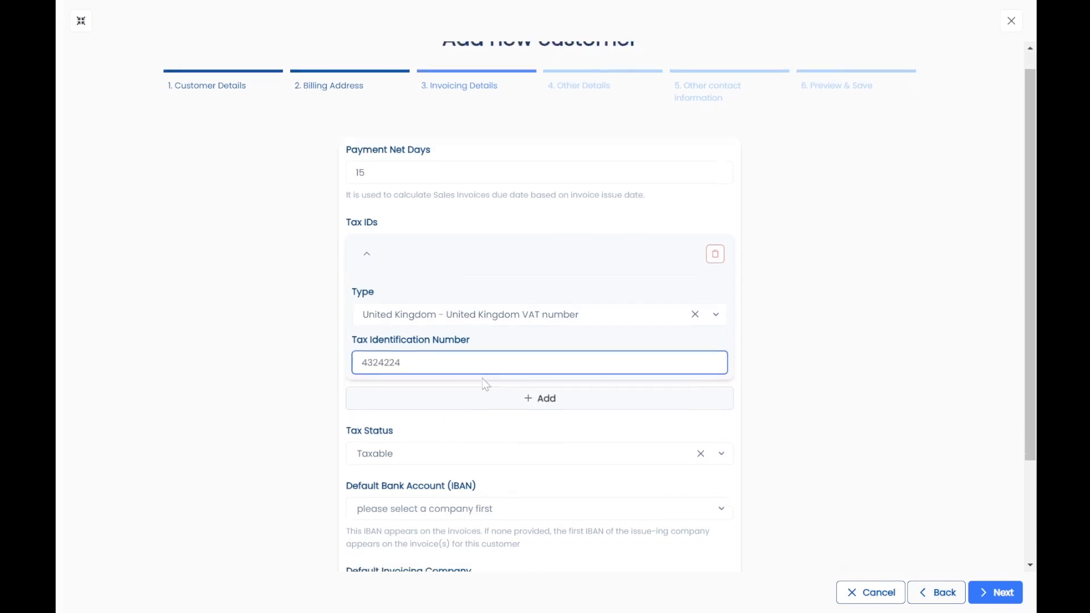
pyautogui.scroll(-2, 486, 384)
pyautogui.click(476, 401)
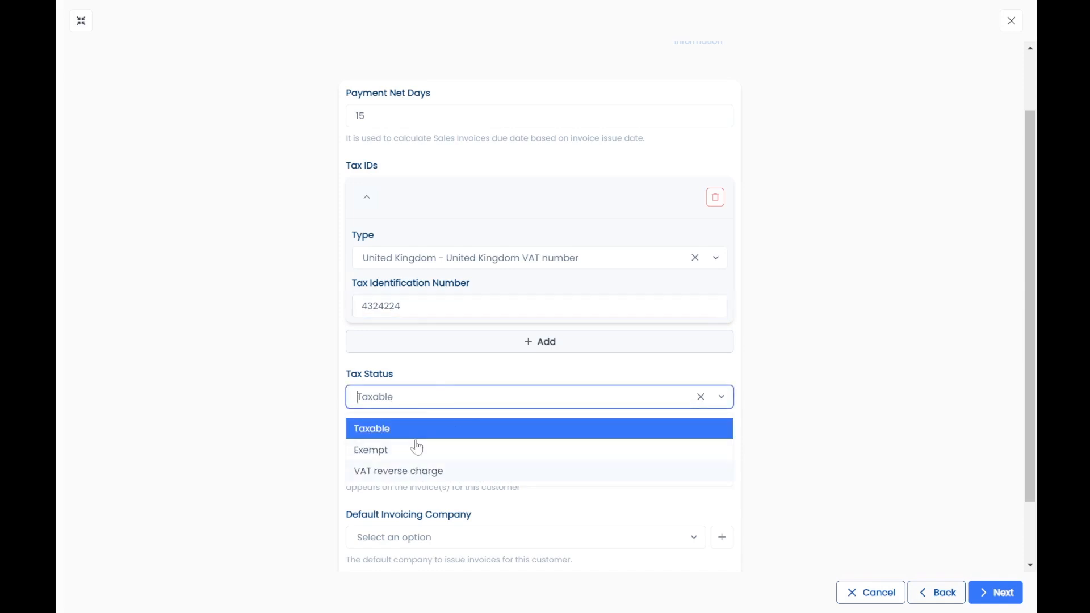
pyautogui.click(420, 401)
pyautogui.scroll(-3, 434, 397)
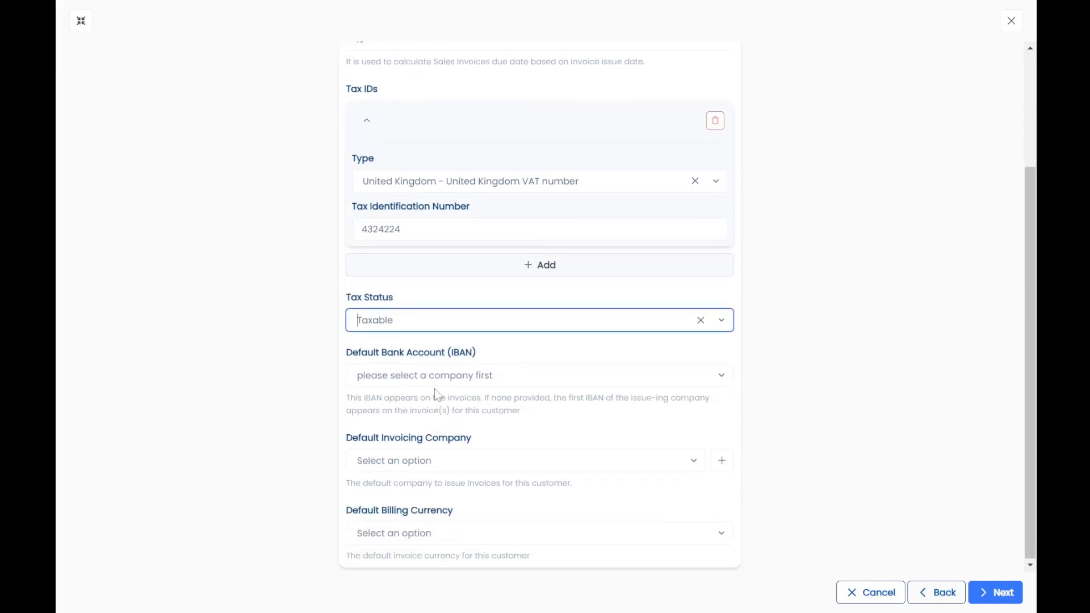
pyautogui.click(436, 381)
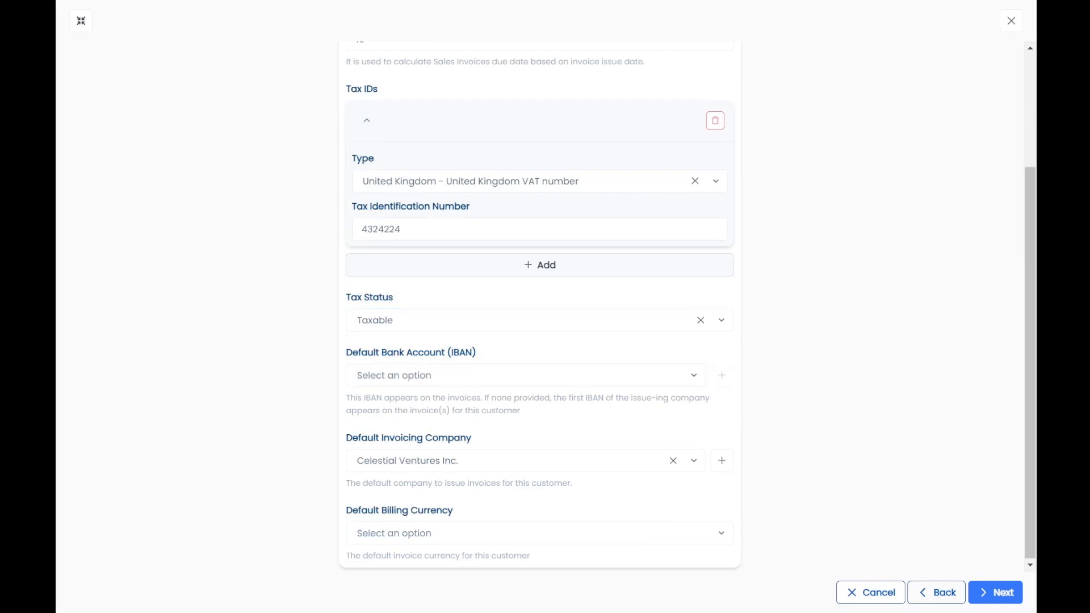
pyautogui.click(491, 465)
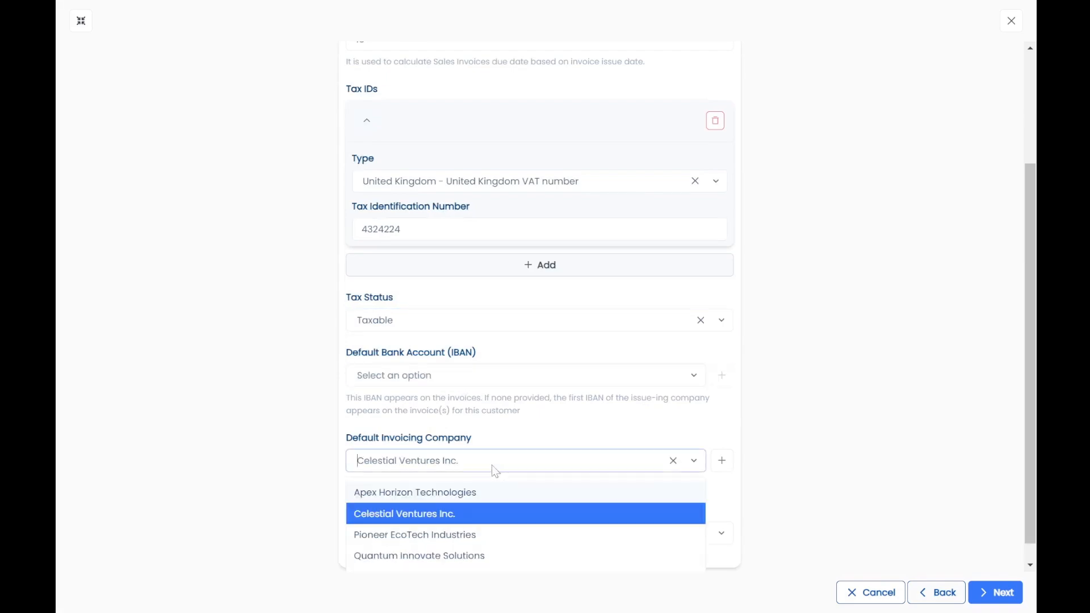
pyautogui.click(464, 538)
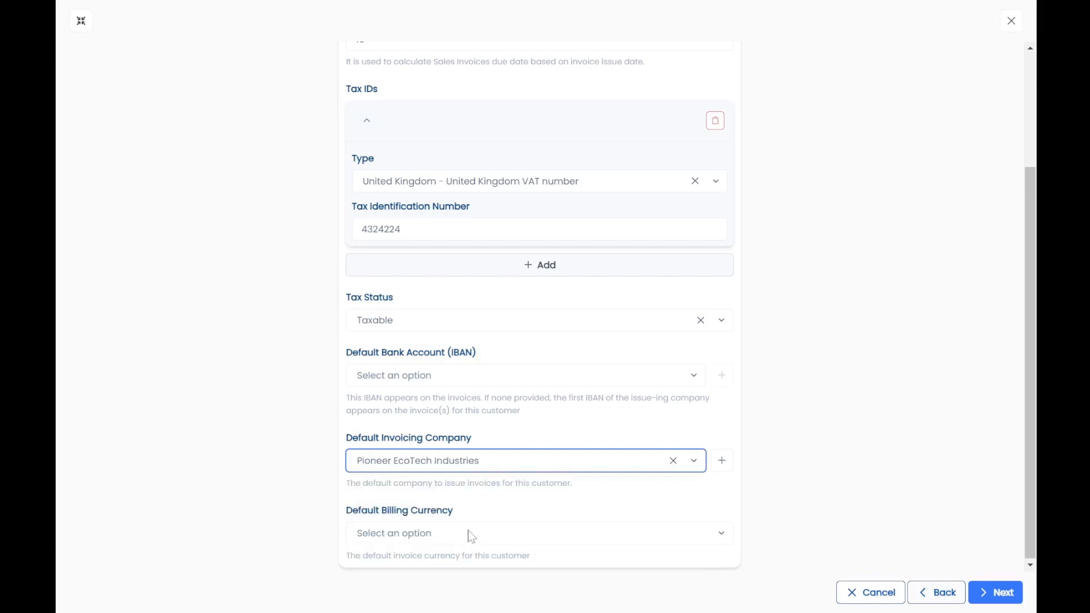
# Set the billing currency to Euro and continue to Other Details.
pyautogui.click(470, 534)
pyautogui.scroll(-1, 474, 565)
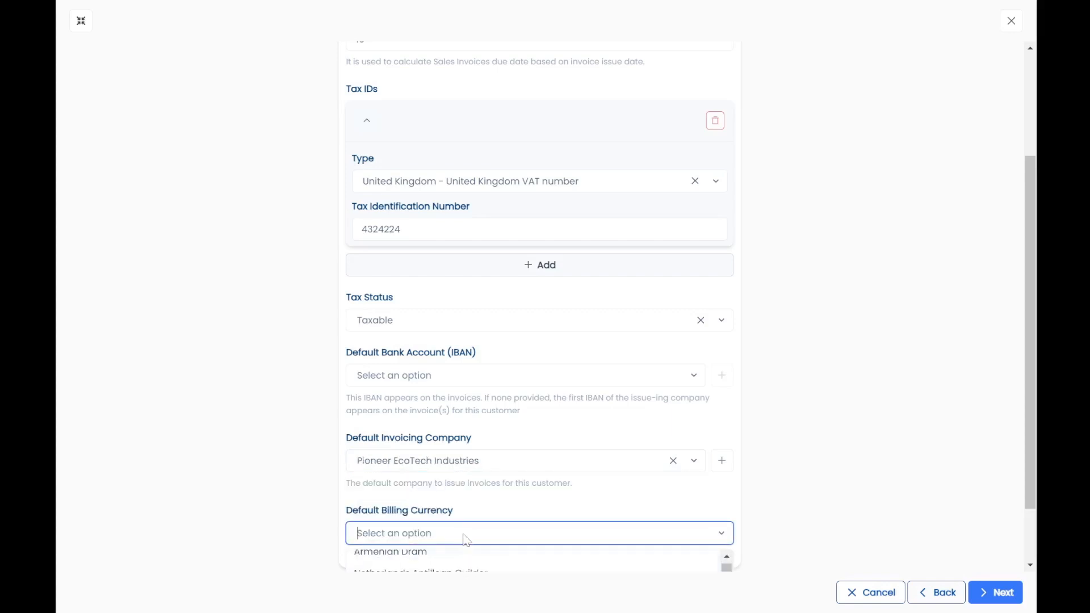
pyautogui.write('uni')
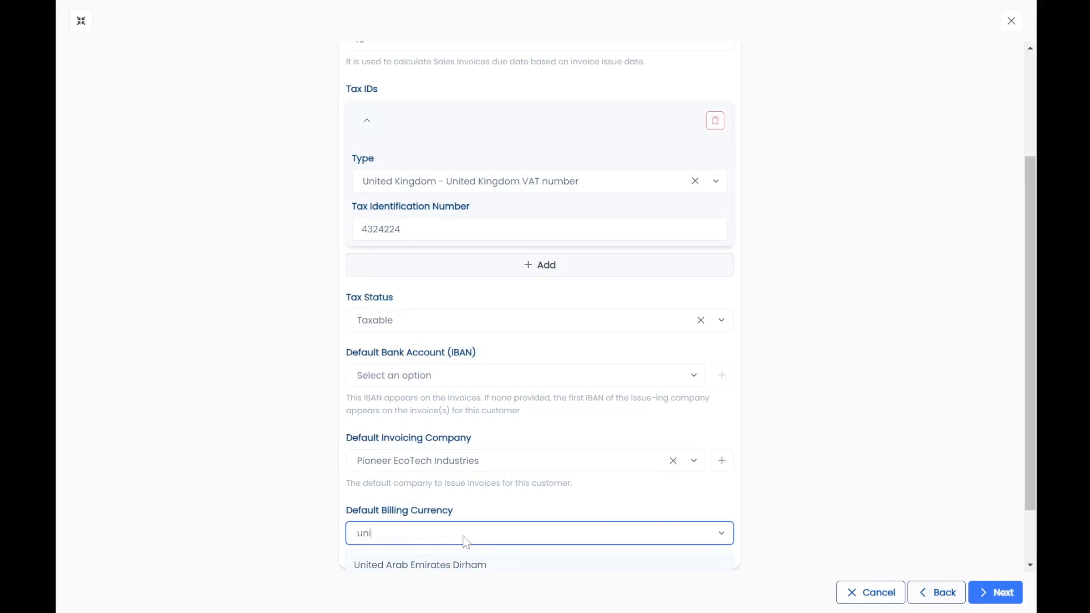
pyautogui.scroll(-2, 802, 513)
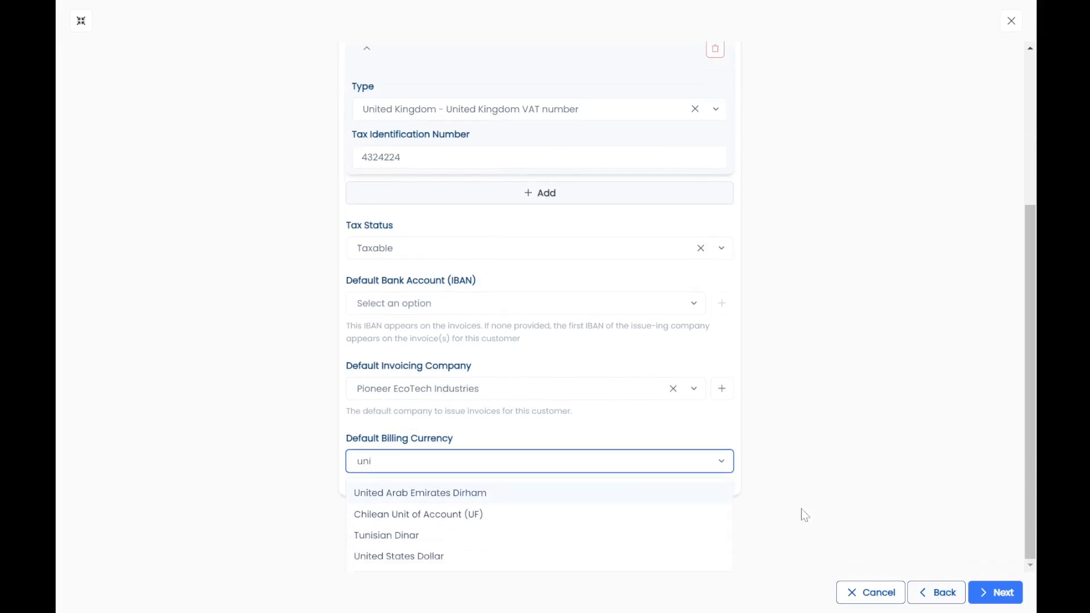
pyautogui.press('BackSpace')
pyautogui.press('BackSpace')
pyautogui.press('BackSpace')
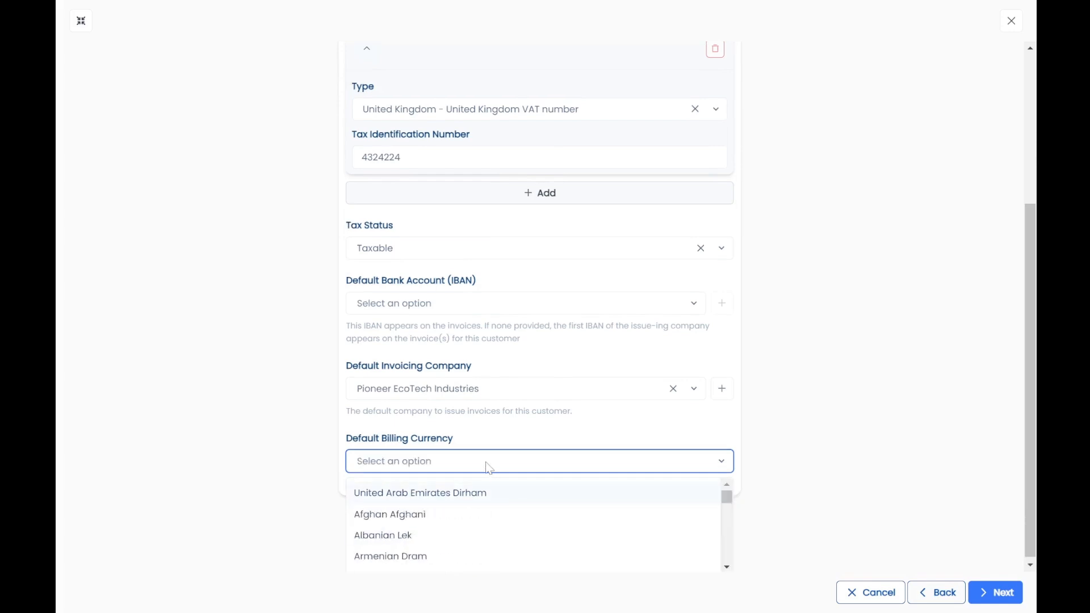
pyautogui.write('euro')
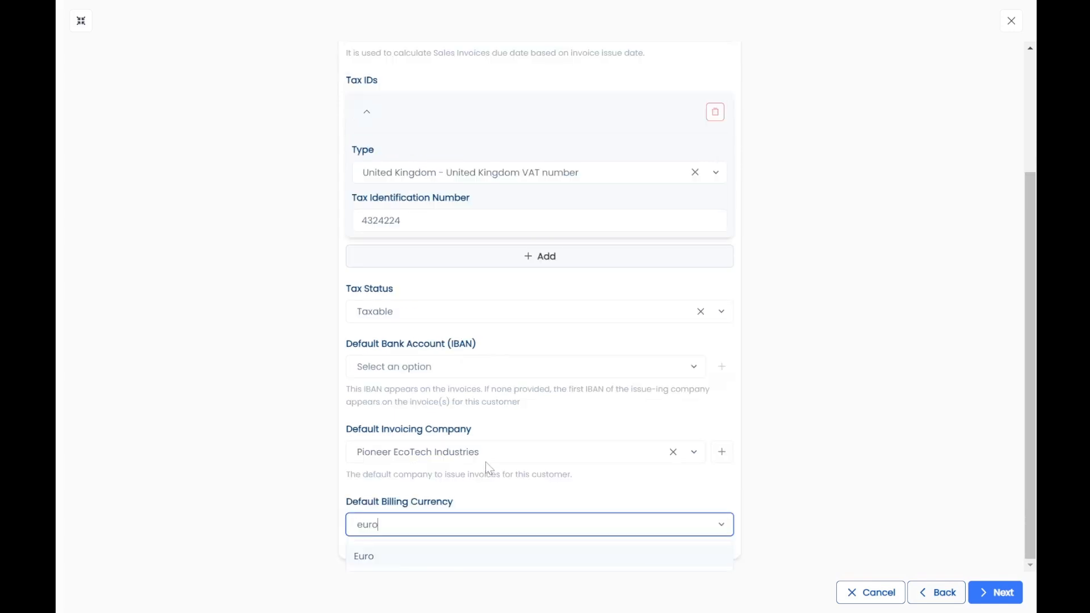
pyautogui.click(475, 561)
pyautogui.click(988, 592)
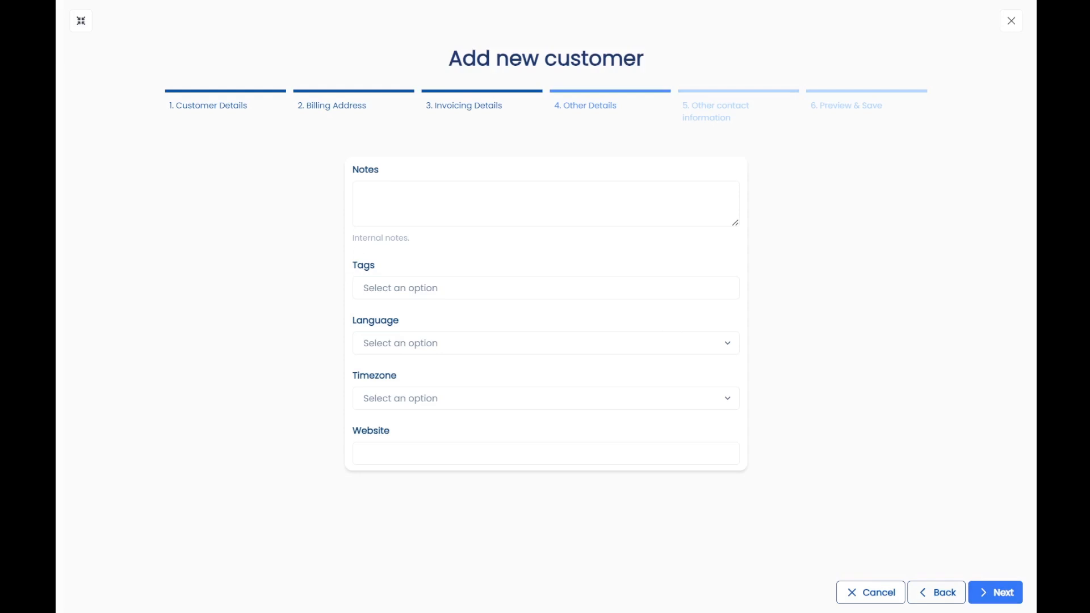
# Paste the company description into the customer's Notes, leaving tags empty.
pyautogui.write('Leading provider of innovative tech solutions with a focus on AI and machine learning.')
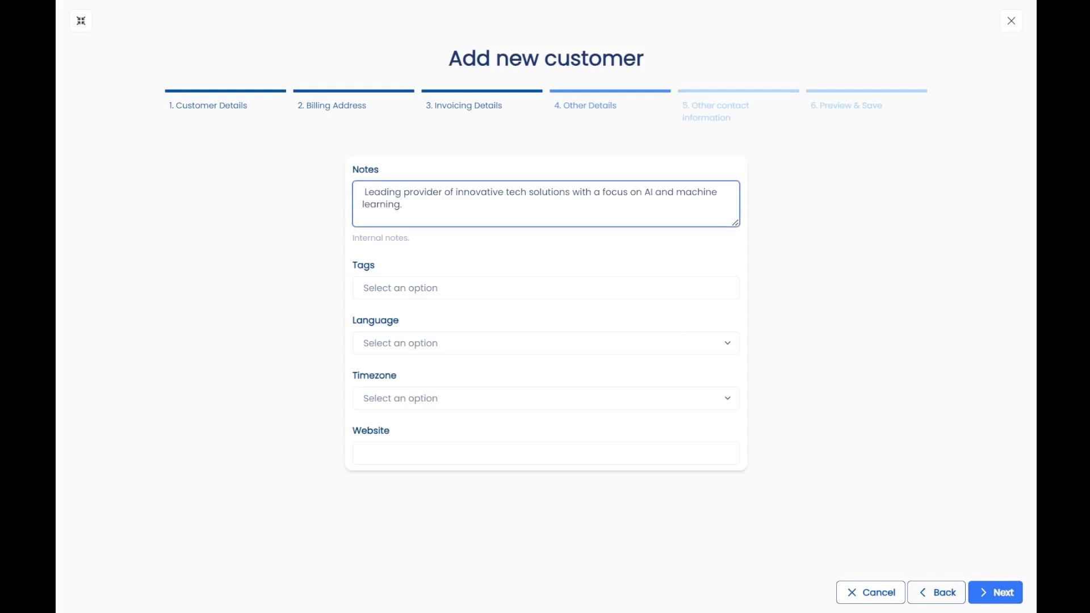
pyautogui.click(397, 295)
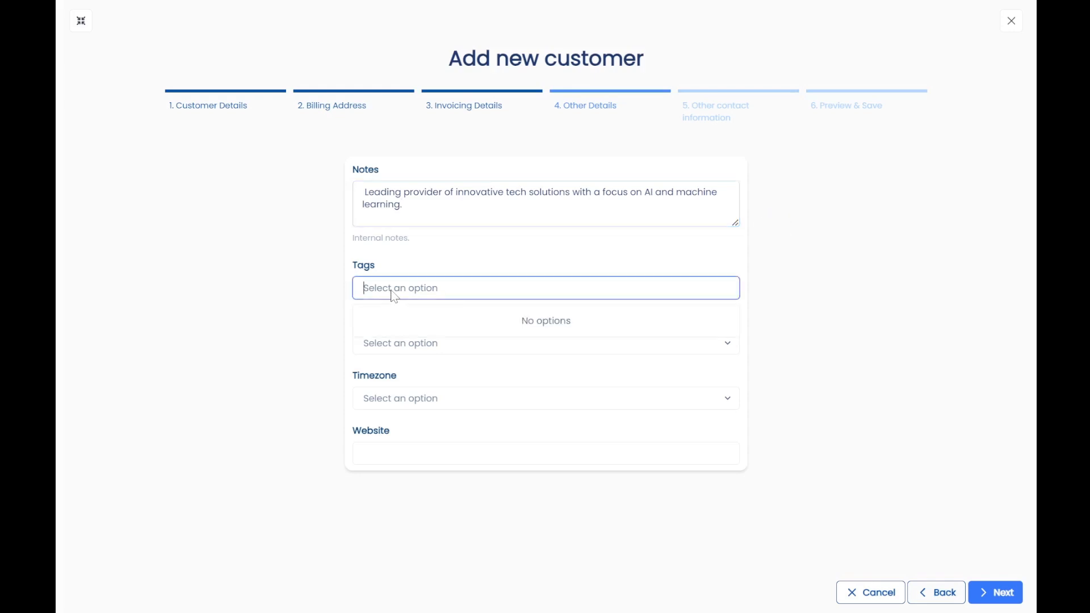
pyautogui.click(393, 248)
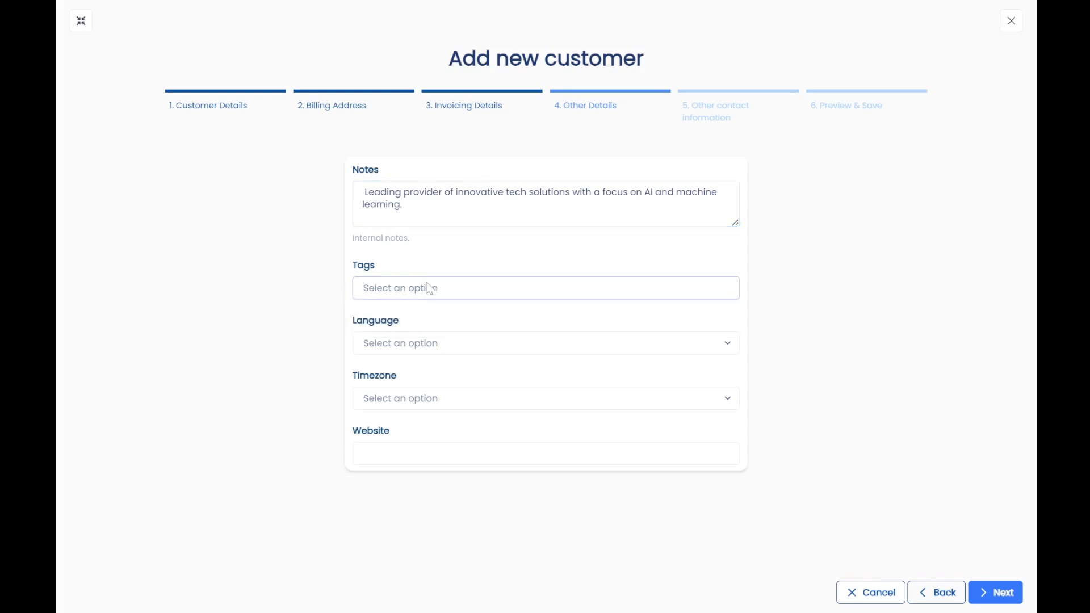
# Set language to English and timezone to Etc/GMT+0, then continue to contacts.
pyautogui.click(426, 344)
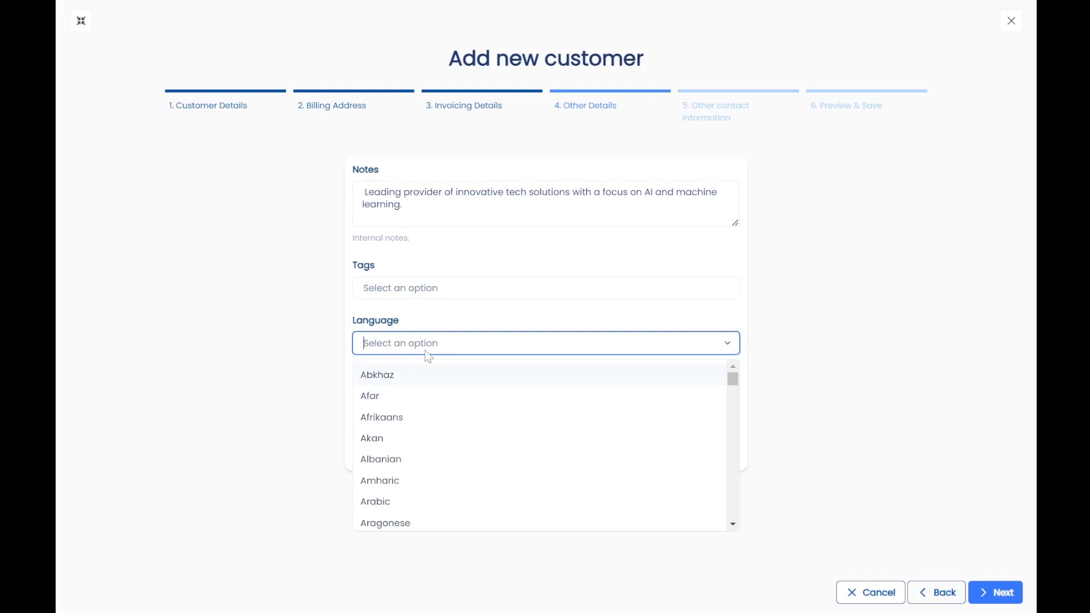
pyautogui.write('eng')
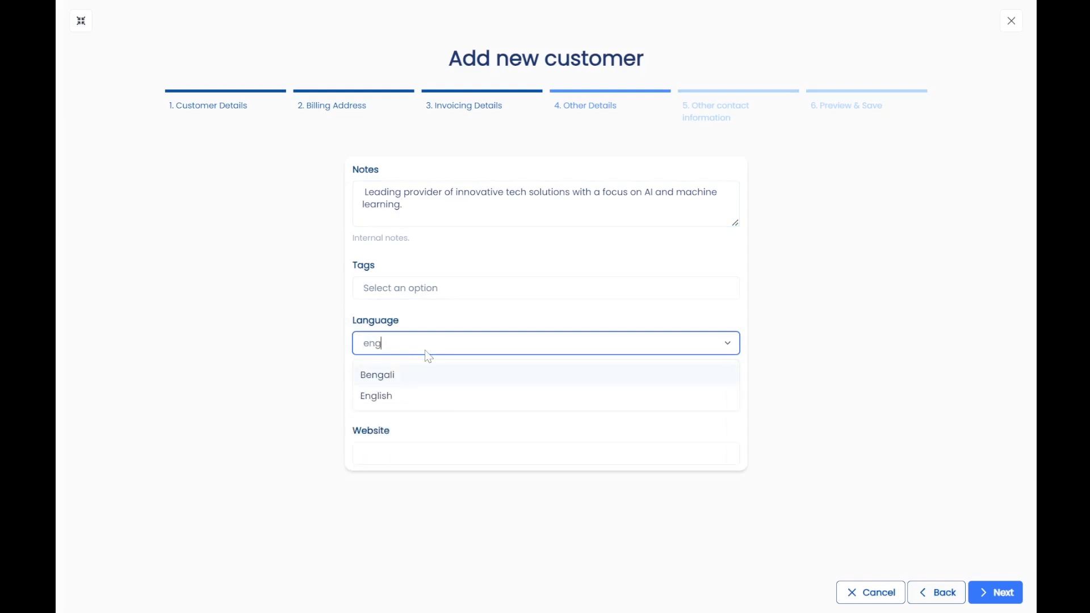
pyautogui.click(494, 395)
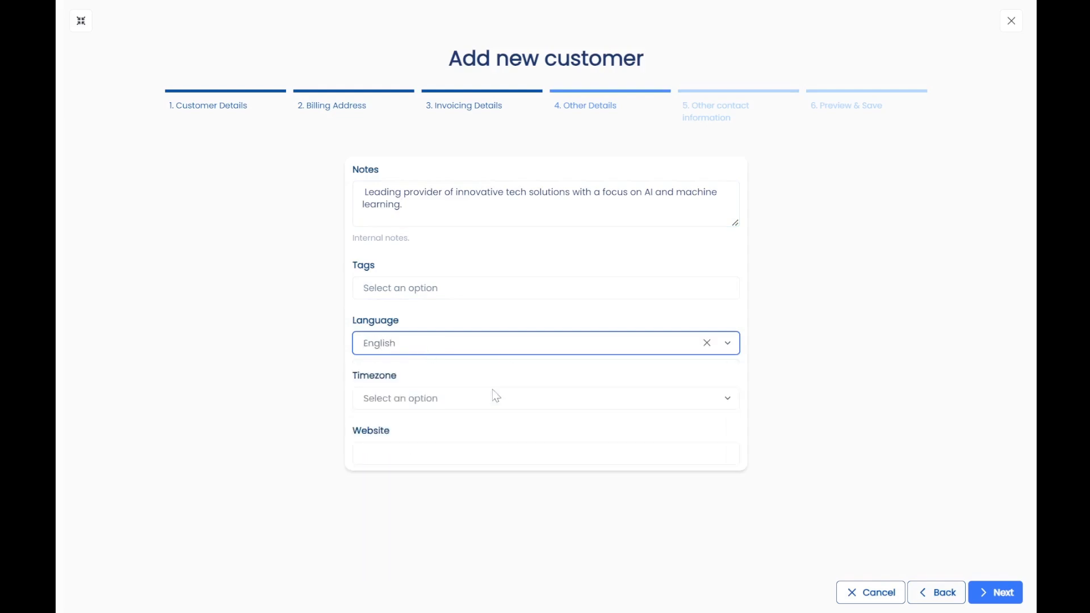
pyautogui.click(457, 393)
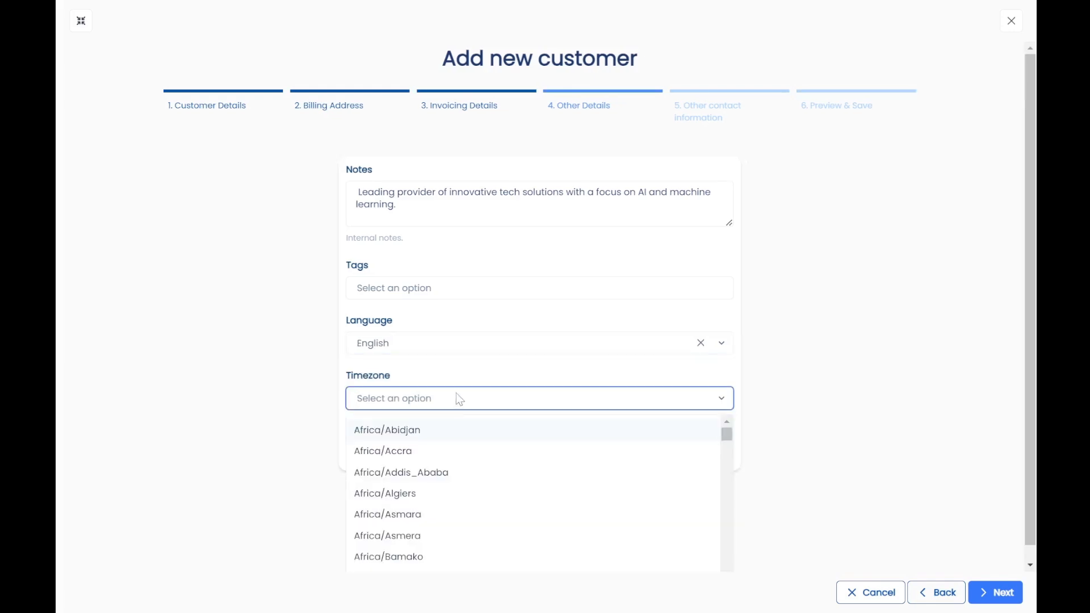
pyautogui.write('gm')
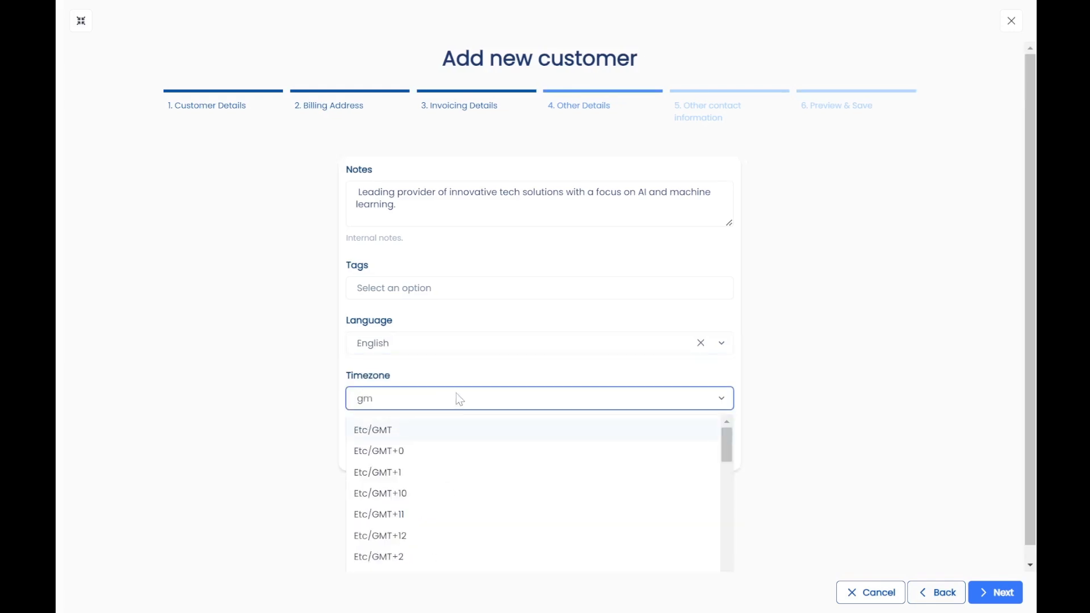
pyautogui.click(431, 454)
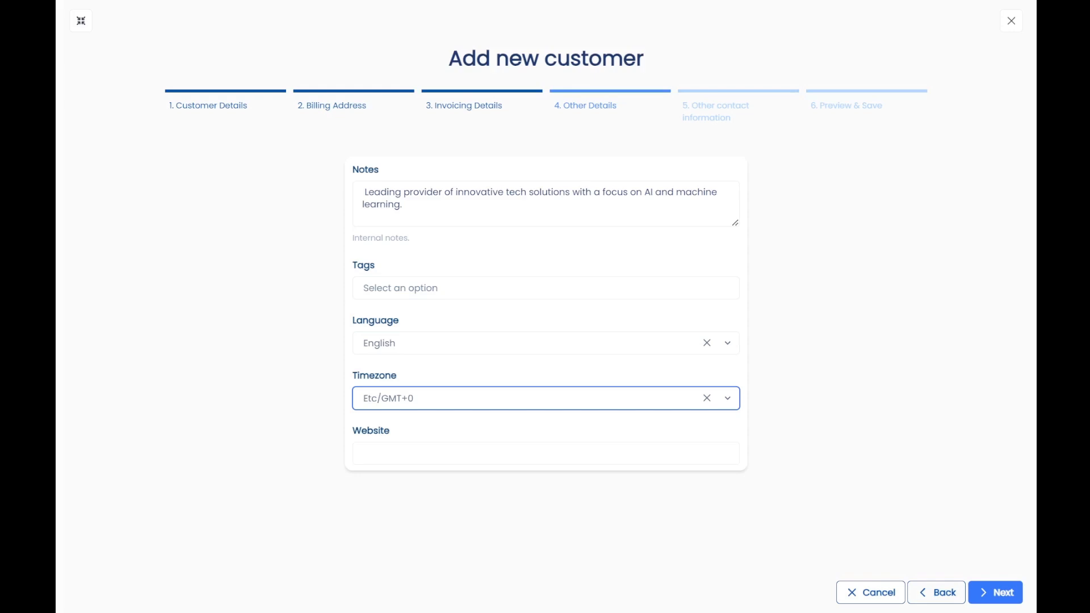
pyautogui.click(995, 591)
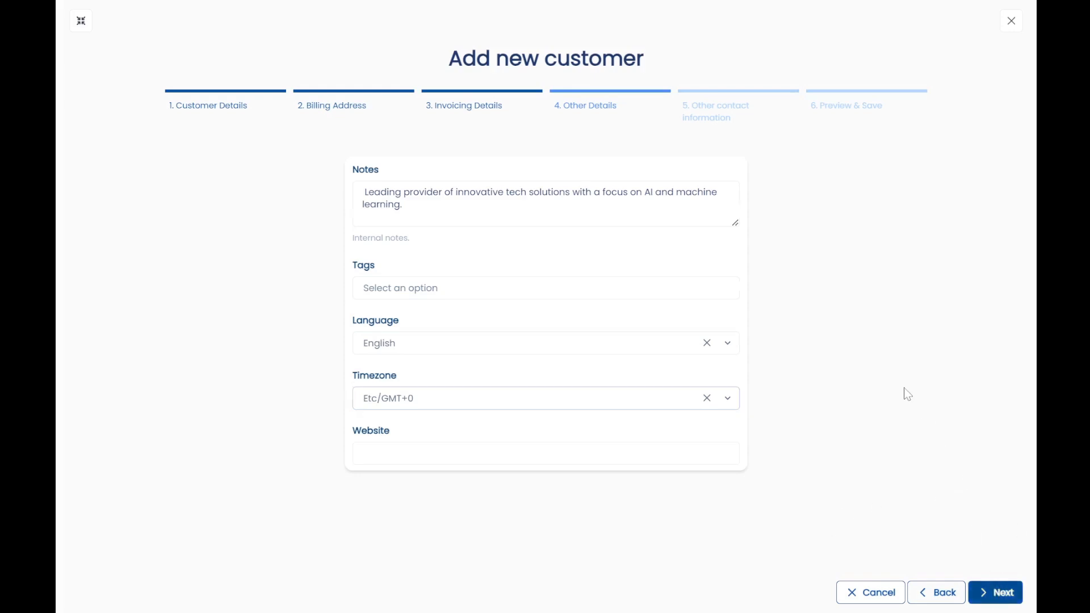
# Assign the same person as both the billing contact and a contact.
pyautogui.click(445, 196)
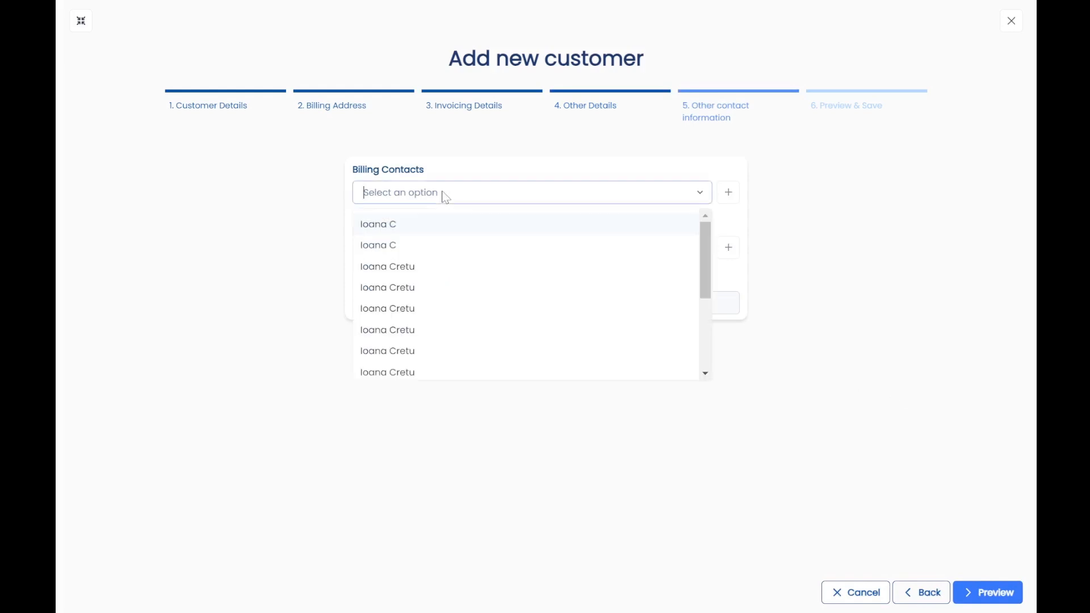
pyautogui.click(441, 226)
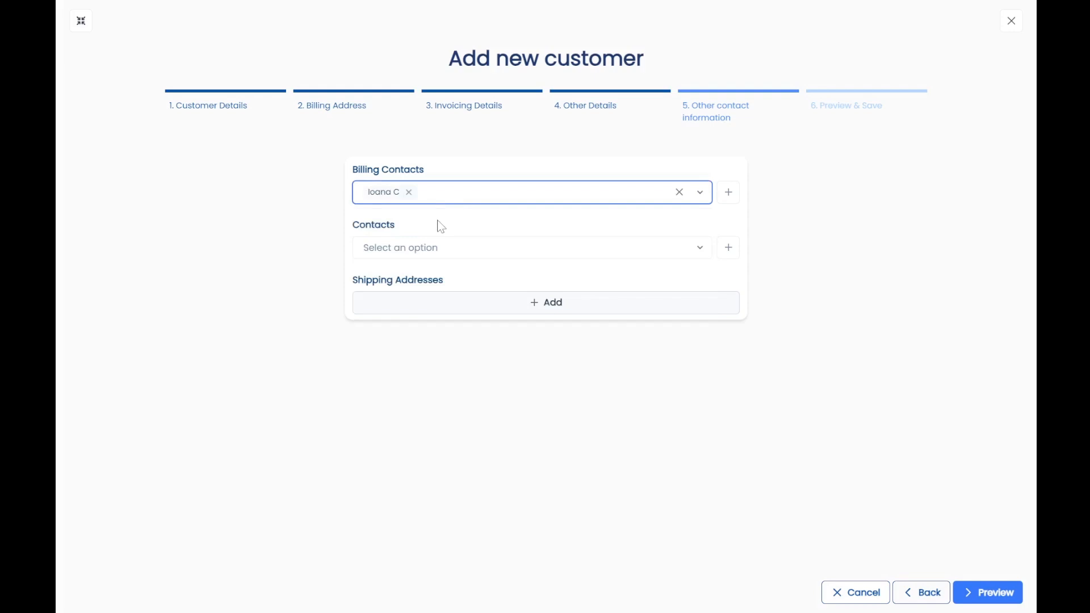
pyautogui.click(448, 250)
pyautogui.click(448, 302)
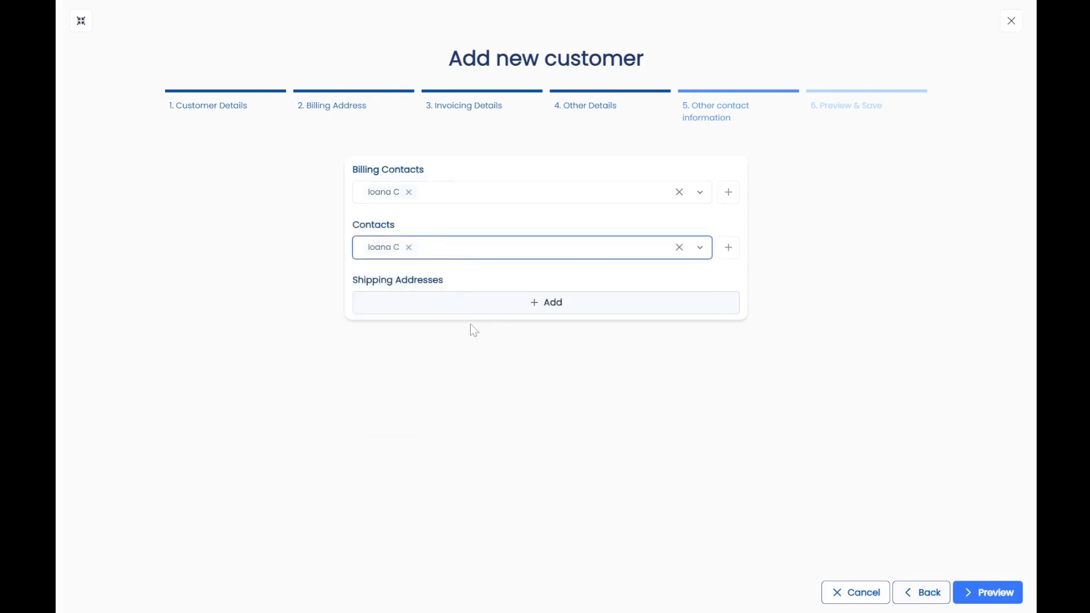
# Add a shipping address with the street, town London and country United Kingdom.
pyautogui.click(482, 310)
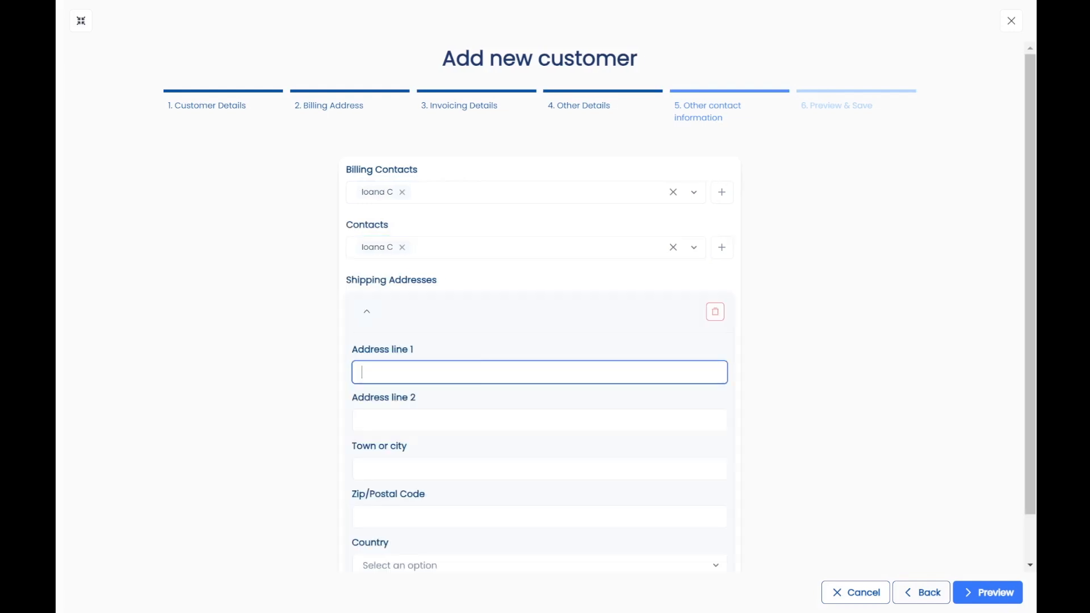
pyautogui.scroll(-1, 539, 364)
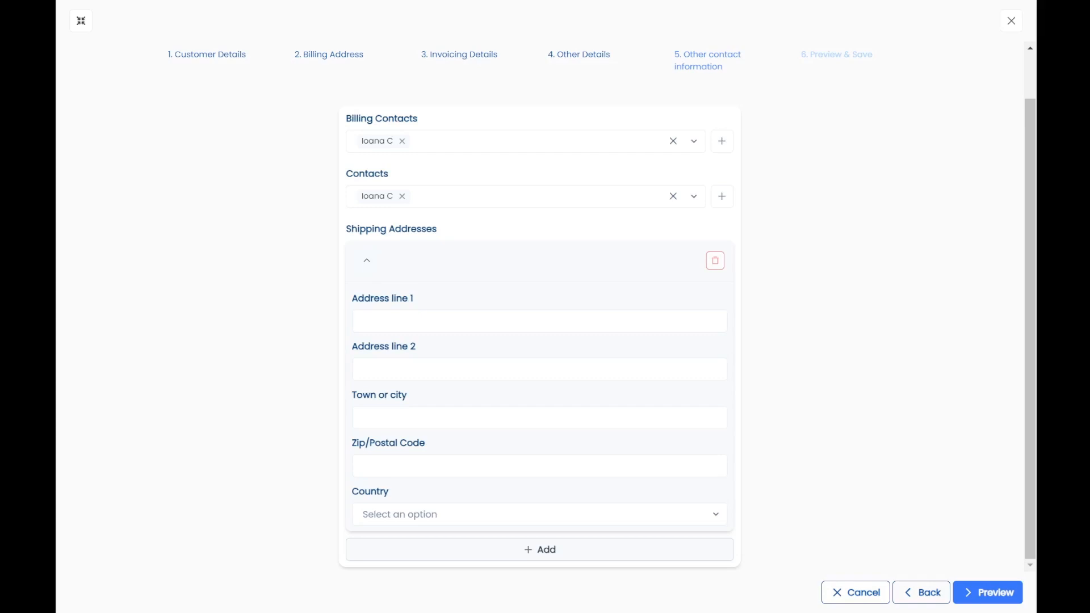
pyautogui.click(406, 321)
pyautogui.write('123 Innovation Drive, London, EC1A 1BB, United Kingdom')
pyautogui.click(406, 418)
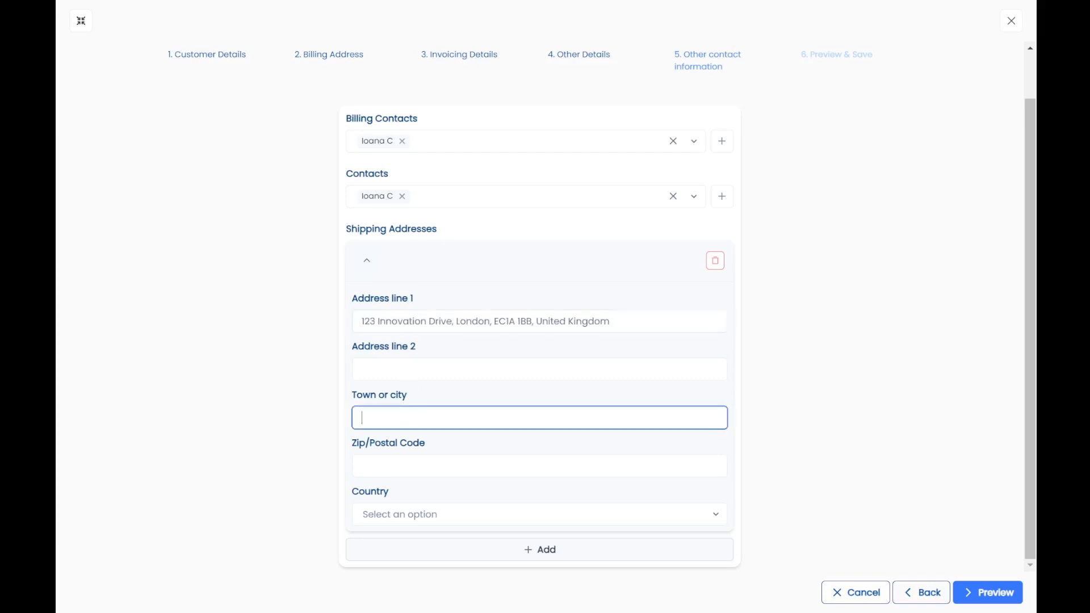
pyautogui.write('Lond')
pyautogui.write('on')
pyautogui.write('535353')
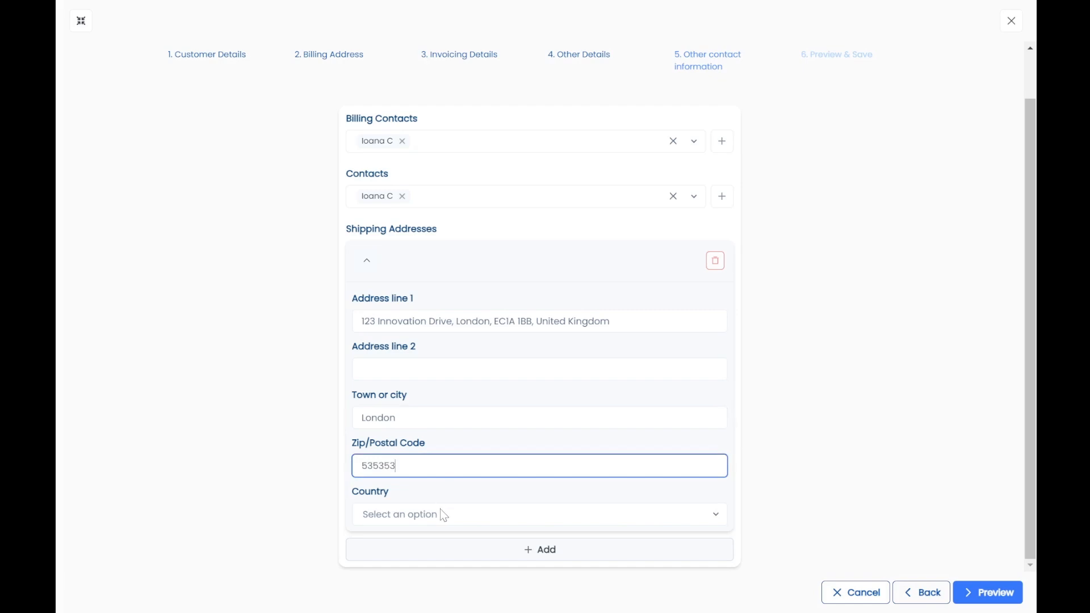
pyautogui.click(441, 509)
pyautogui.write('unitef')
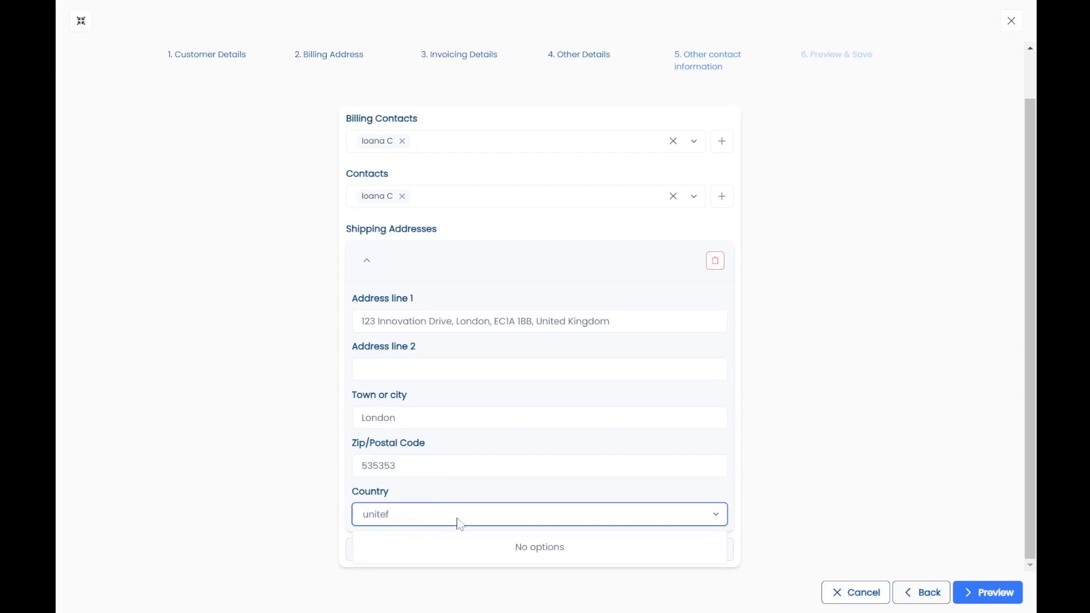
pyautogui.press('BackSpace')
pyautogui.write('d')
pyautogui.click(452, 567)
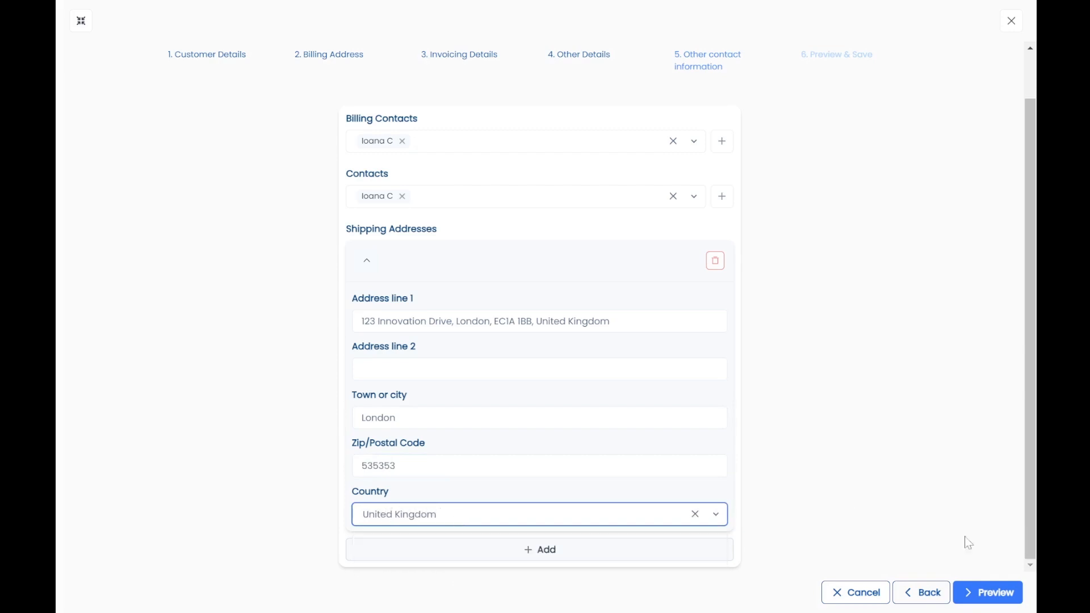
pyautogui.click(970, 591)
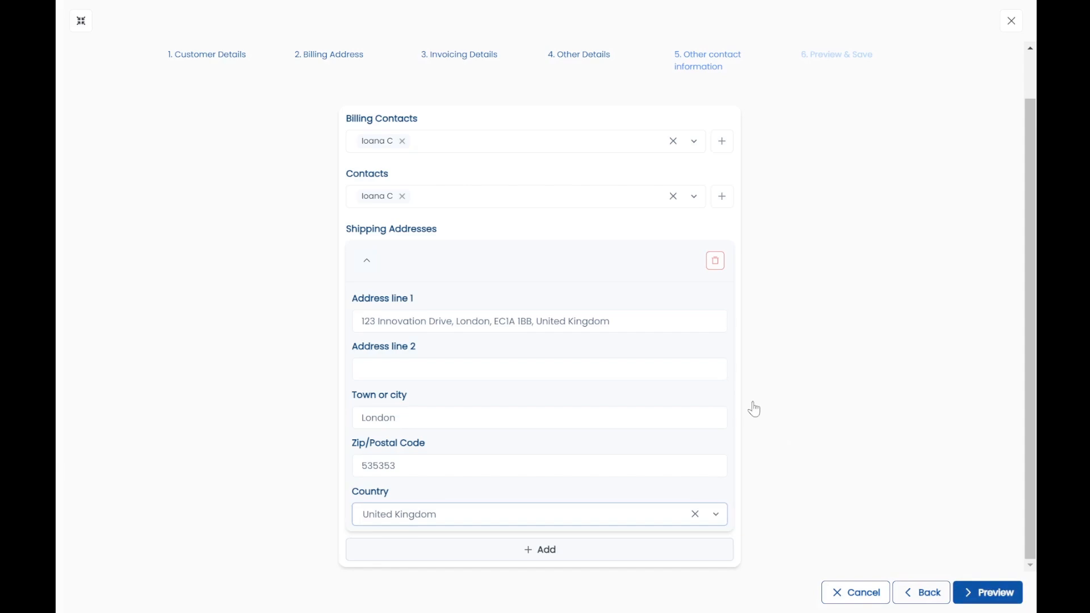
# Review Tech Innovators Ltd. on the Preview & Save page and create the customer.
pyautogui.click(853, 335)
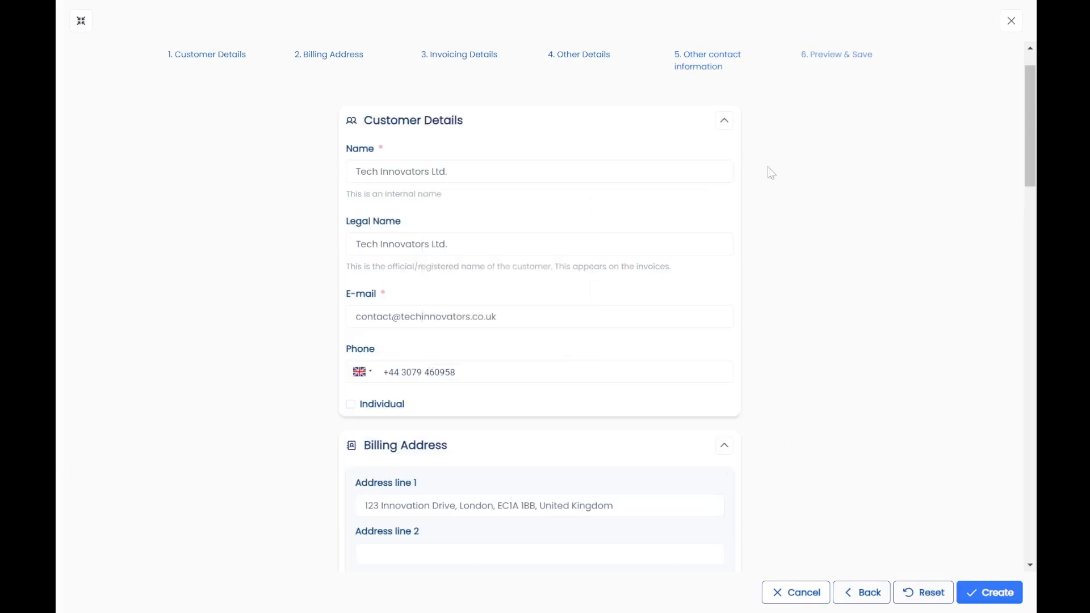
pyautogui.scroll(-5, 787, 198)
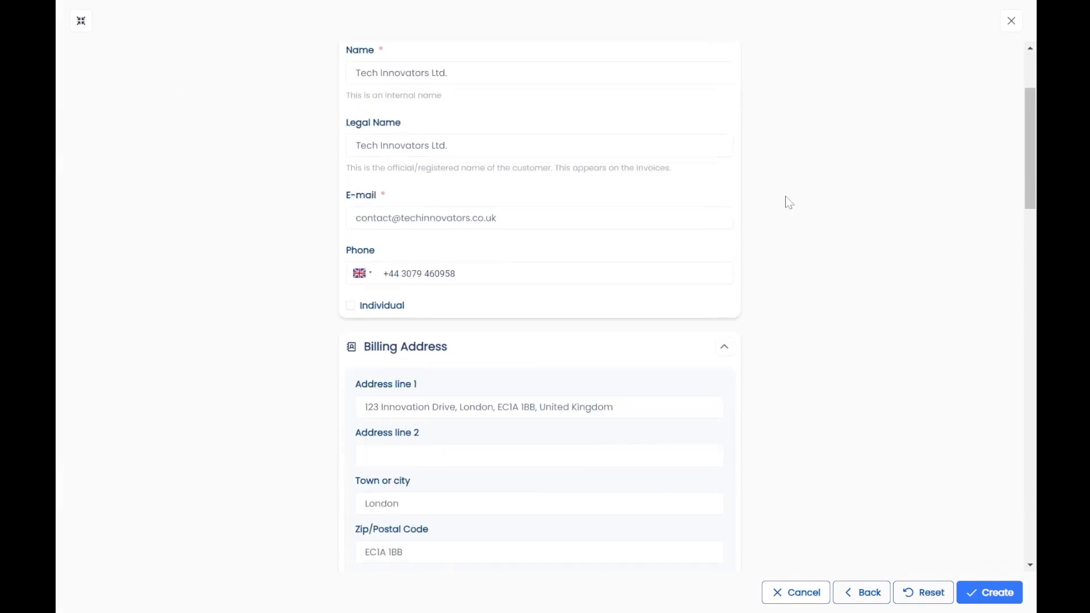
pyautogui.scroll(-7, 786, 201)
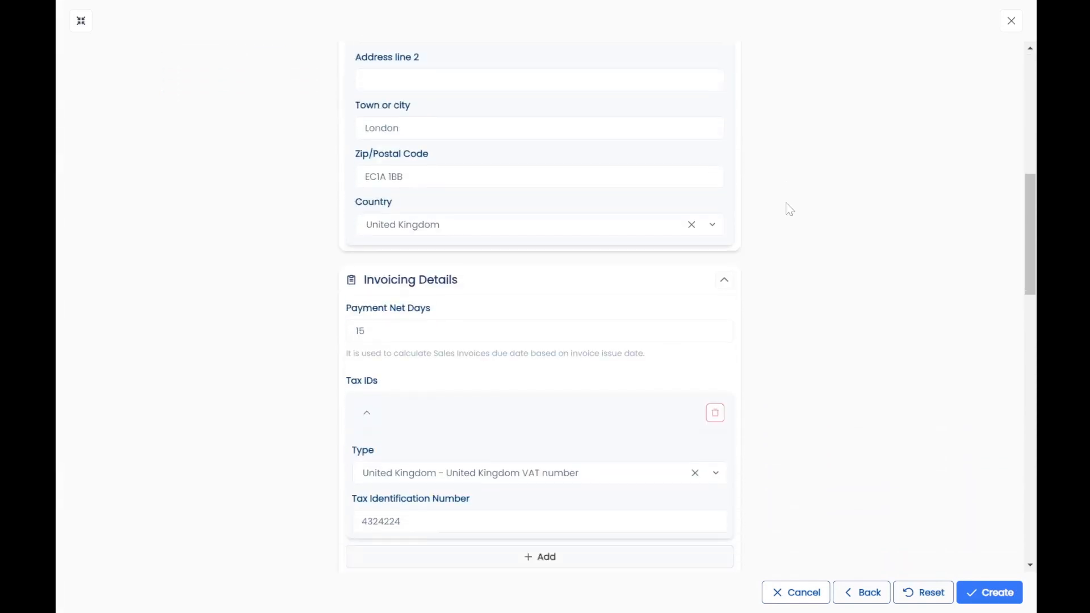
pyautogui.scroll(-10, 781, 230)
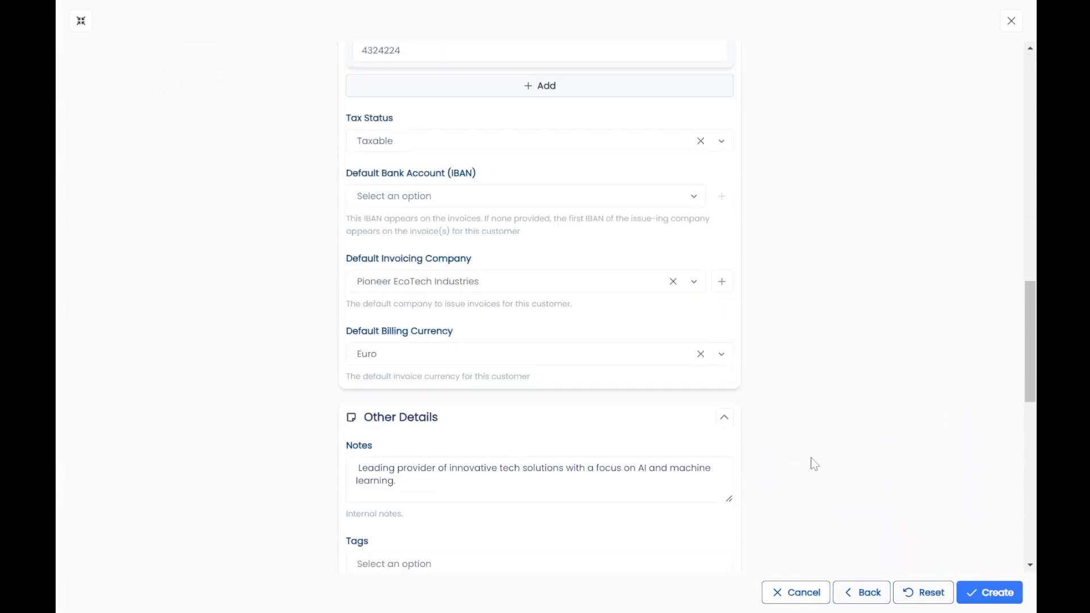
pyautogui.scroll(-8, 814, 489)
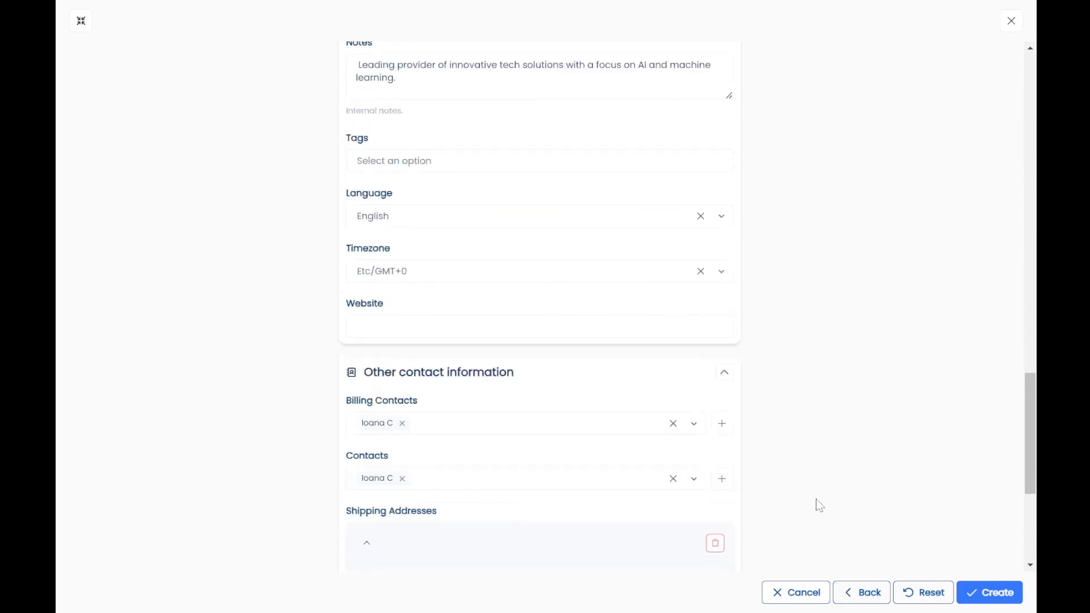
pyautogui.click(973, 590)
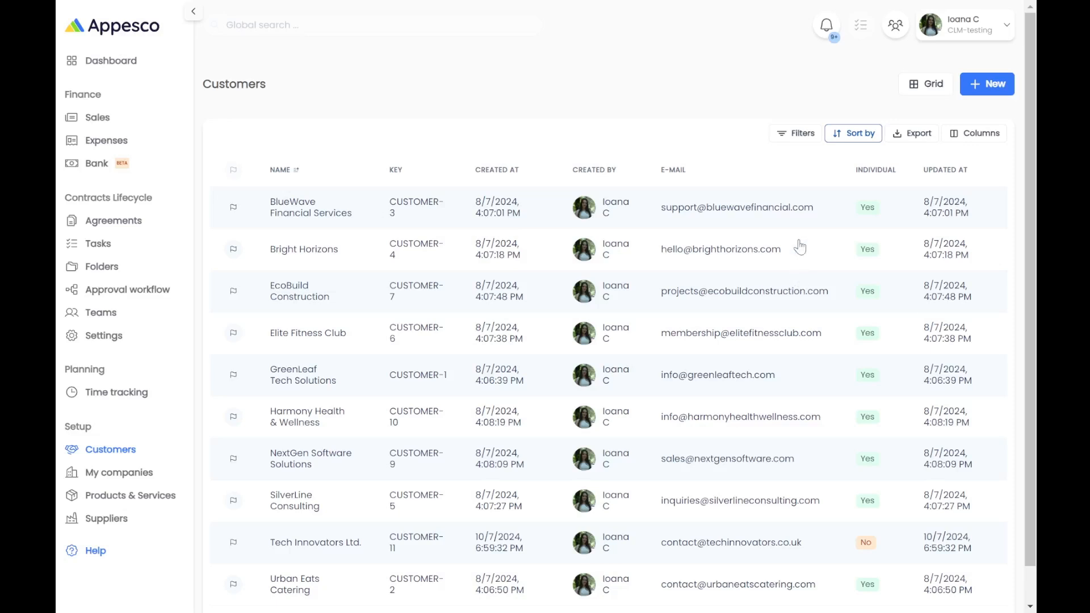
# Look at the customer Filters and Sort by panels, closing both without changes.
pyautogui.click(796, 136)
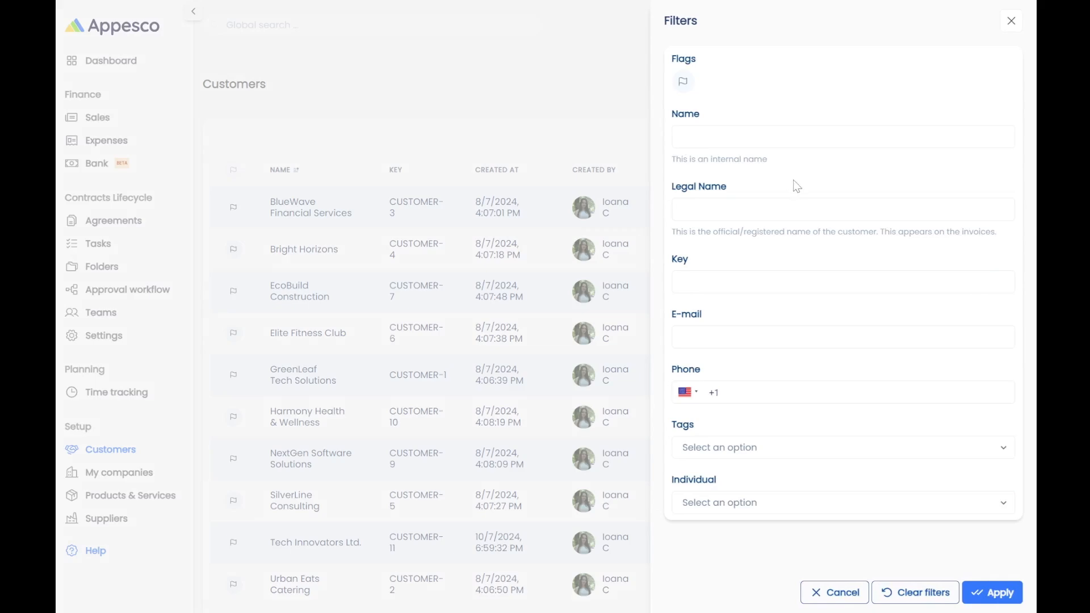
pyautogui.click(1010, 23)
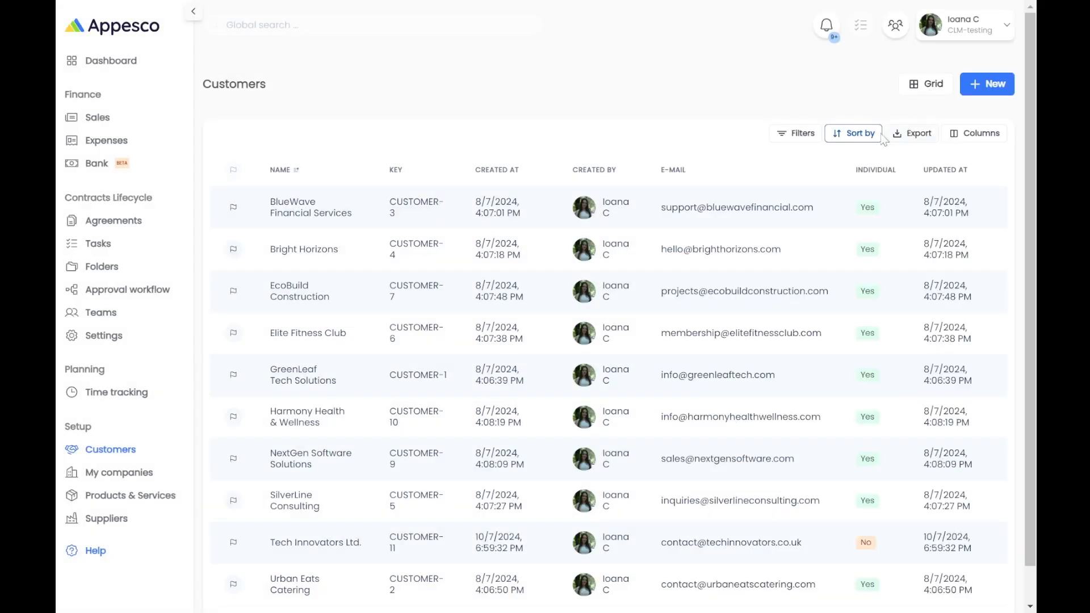
pyautogui.click(858, 135)
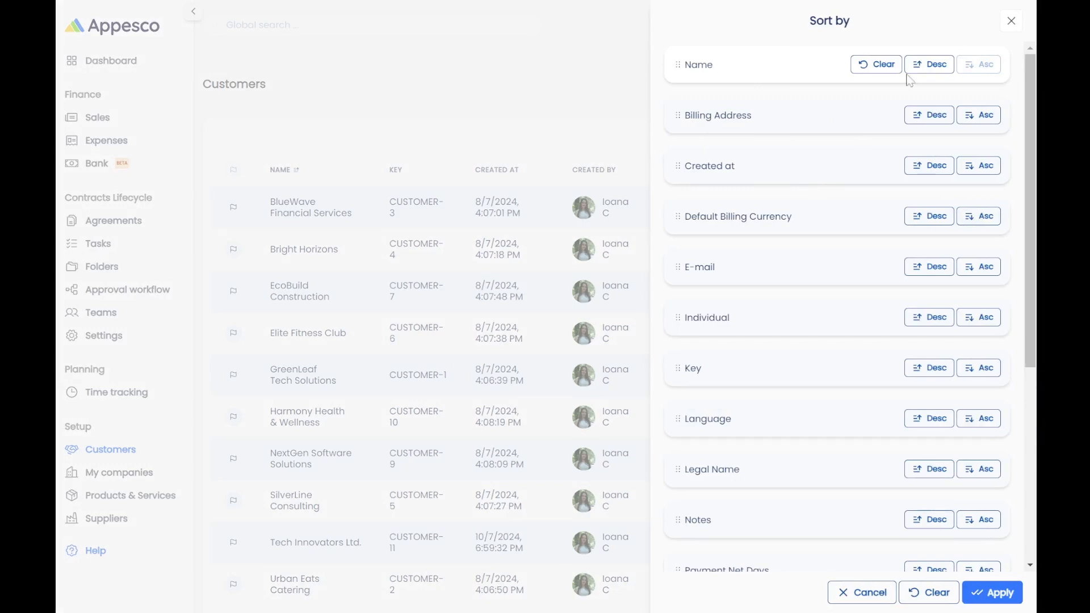
pyautogui.click(1010, 21)
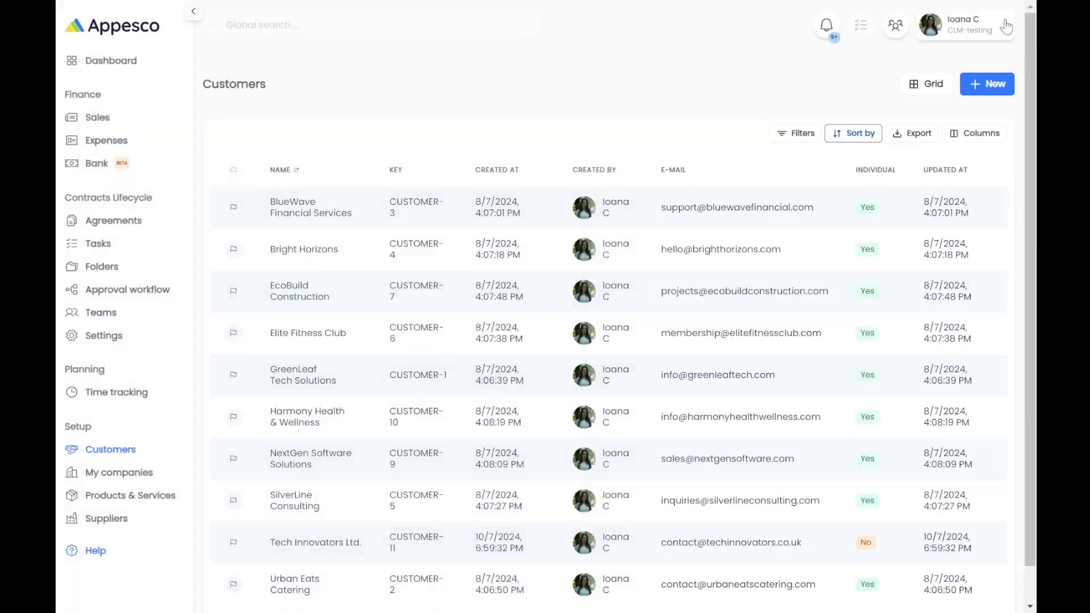
# Export the customer list to Excel with Notes added to Name and Key.
pyautogui.click(920, 134)
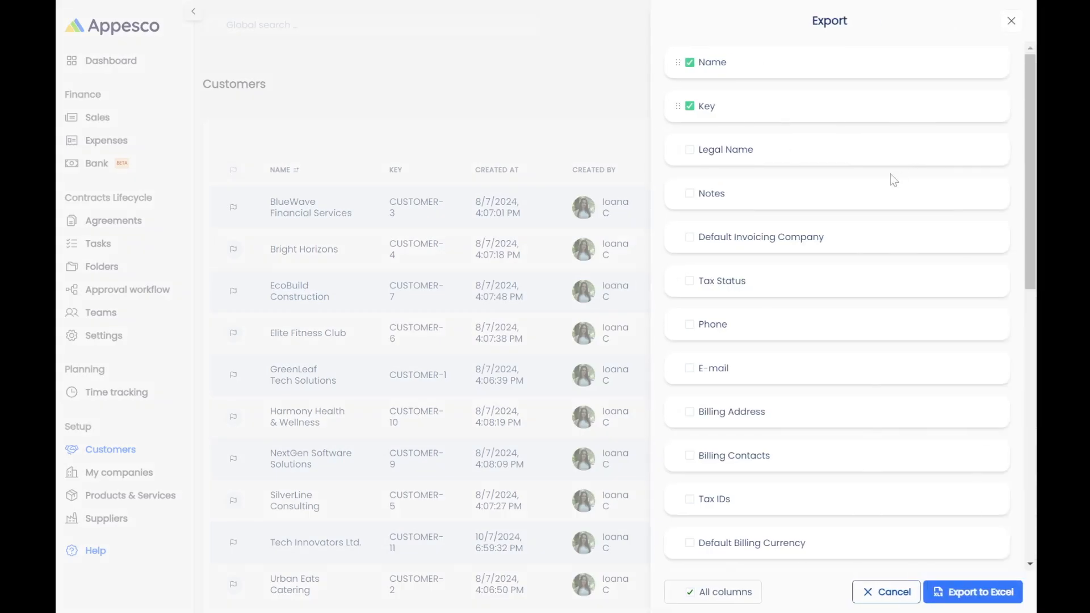
pyautogui.click(689, 195)
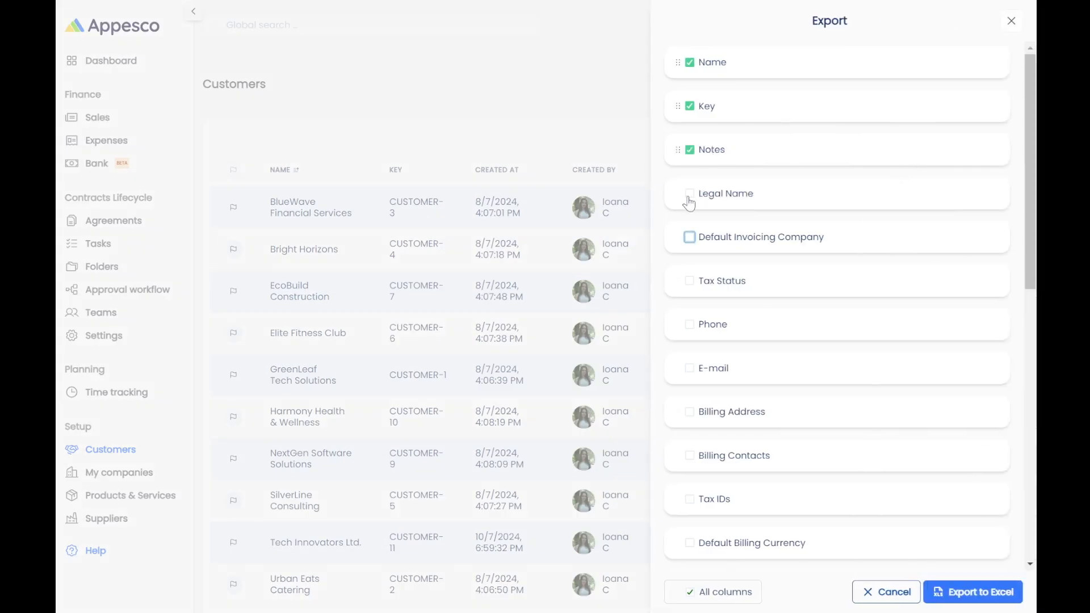
pyautogui.click(959, 593)
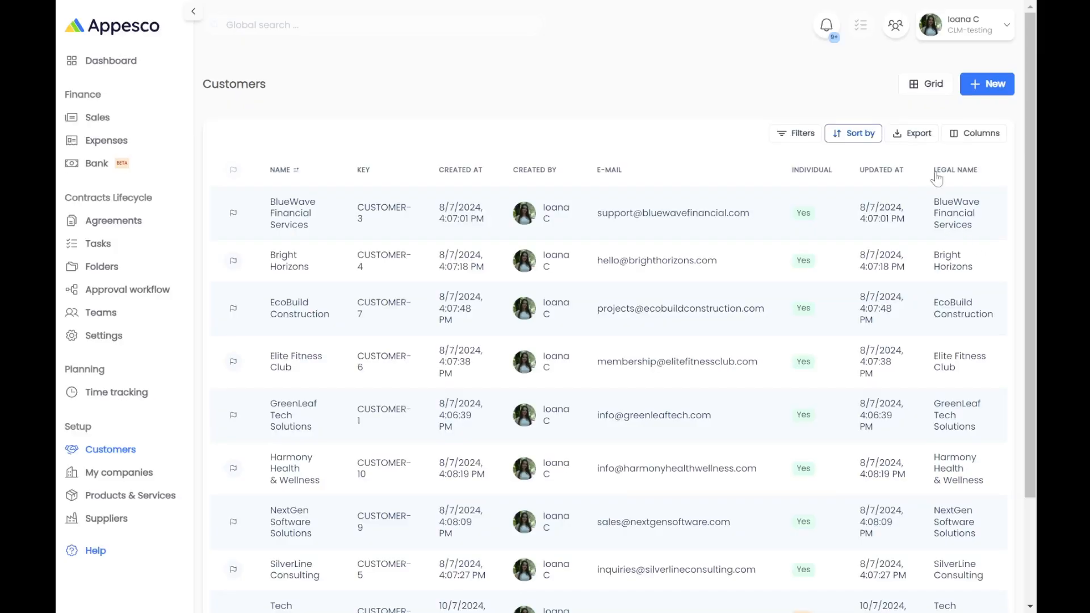
# Show the Language column in the customers table, then switch to the Grid card view.
pyautogui.click(972, 136)
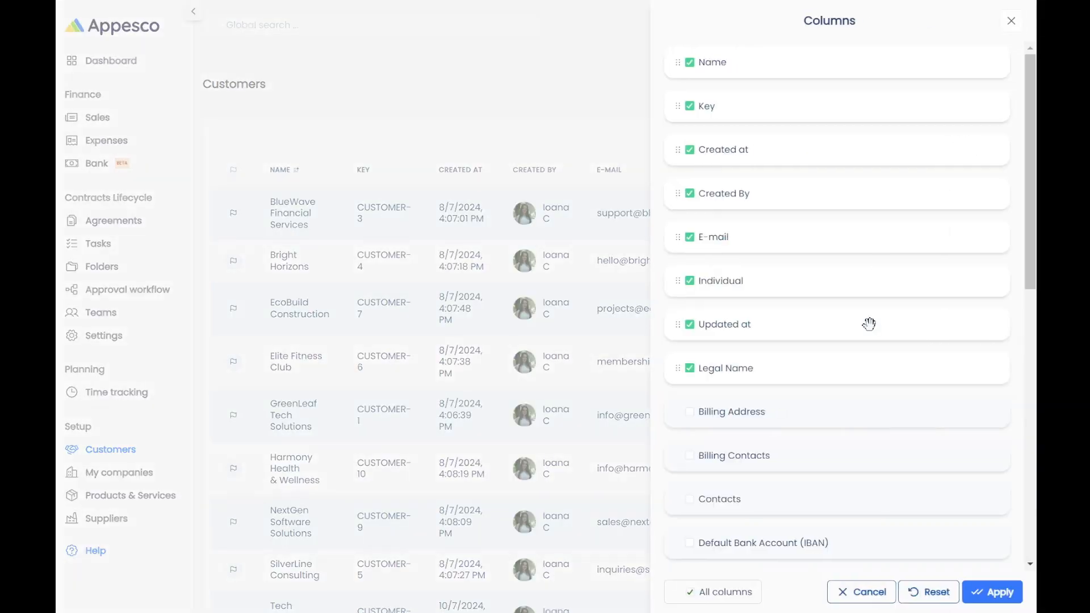
pyautogui.scroll(-5, 869, 319)
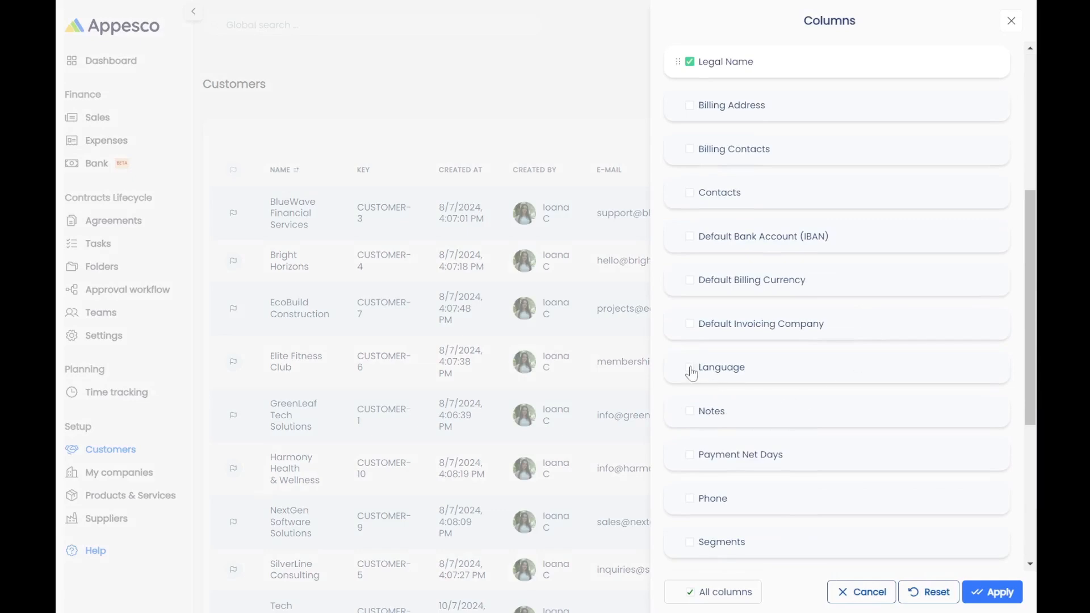
pyautogui.click(689, 368)
pyautogui.click(977, 588)
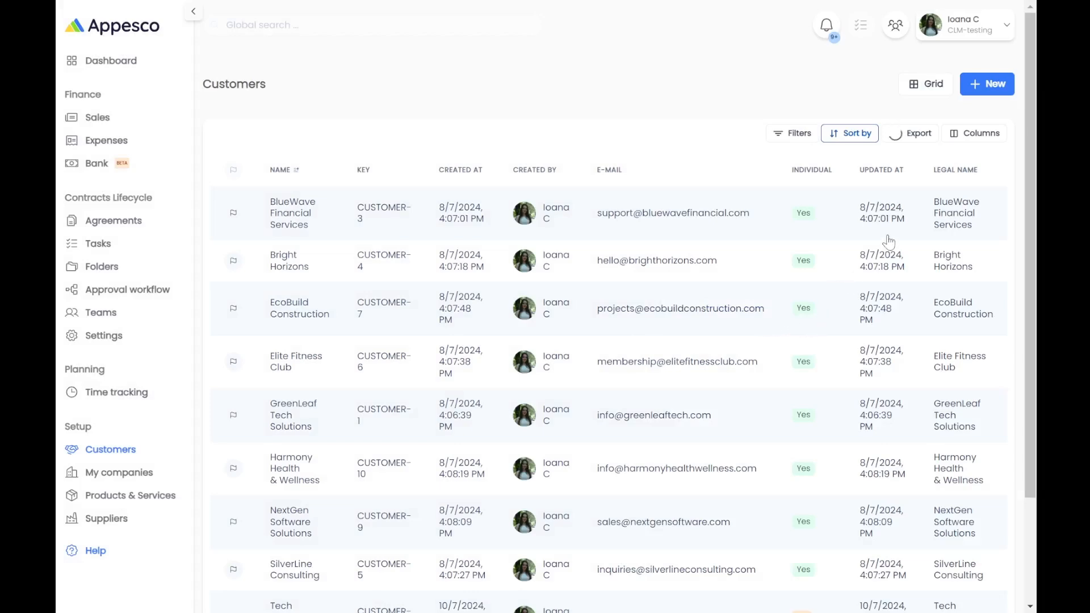
pyautogui.click(938, 85)
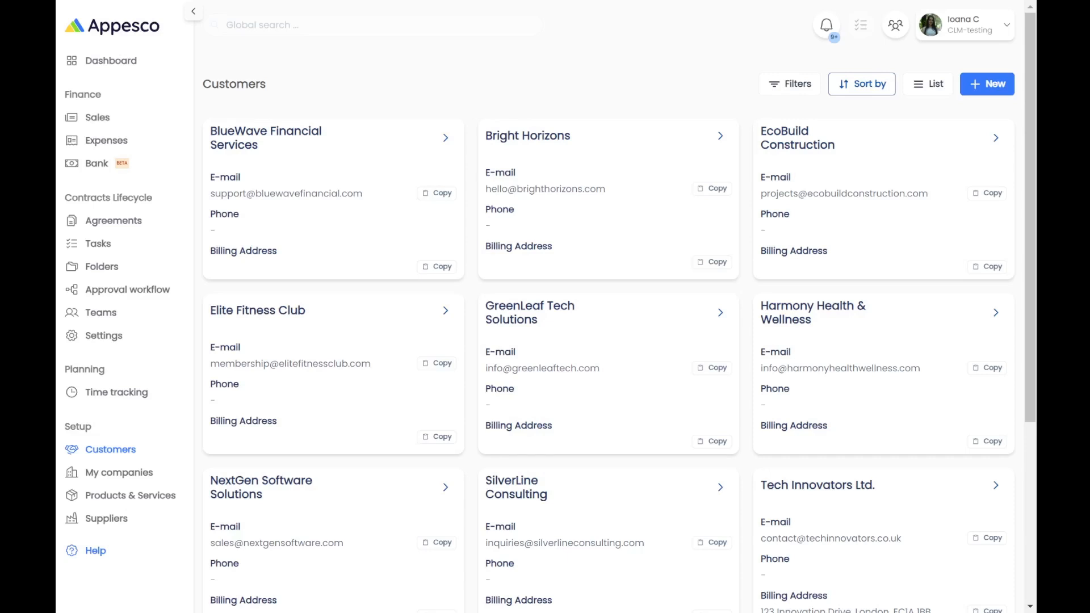
# Go to My companies under Setup to see the five company cards.
pyautogui.click(126, 472)
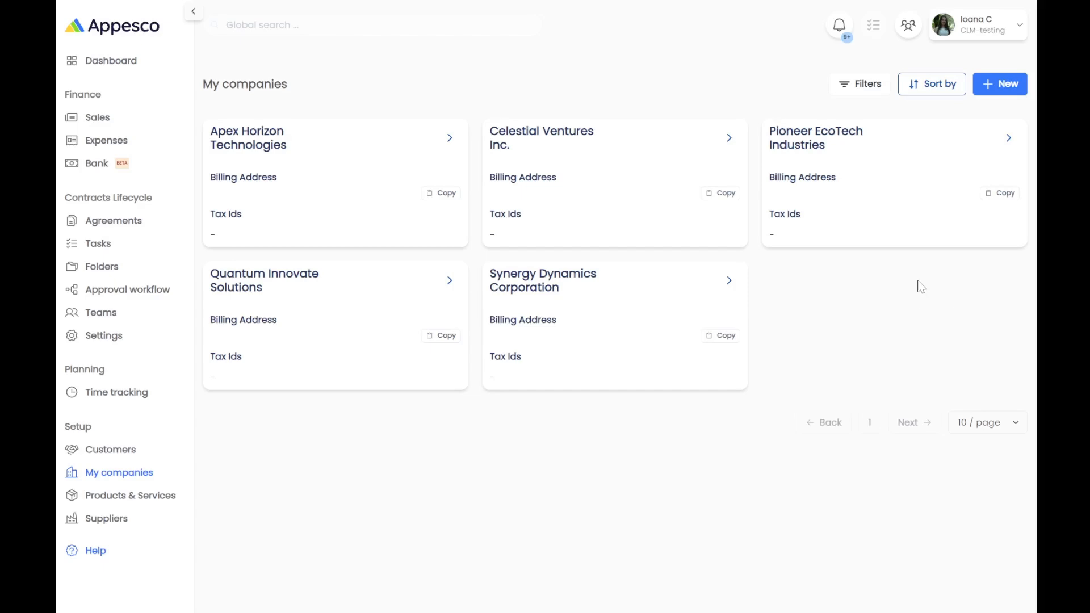
# Start a new company titled GreenTech Solutions and paste in its website address.
pyautogui.click(988, 86)
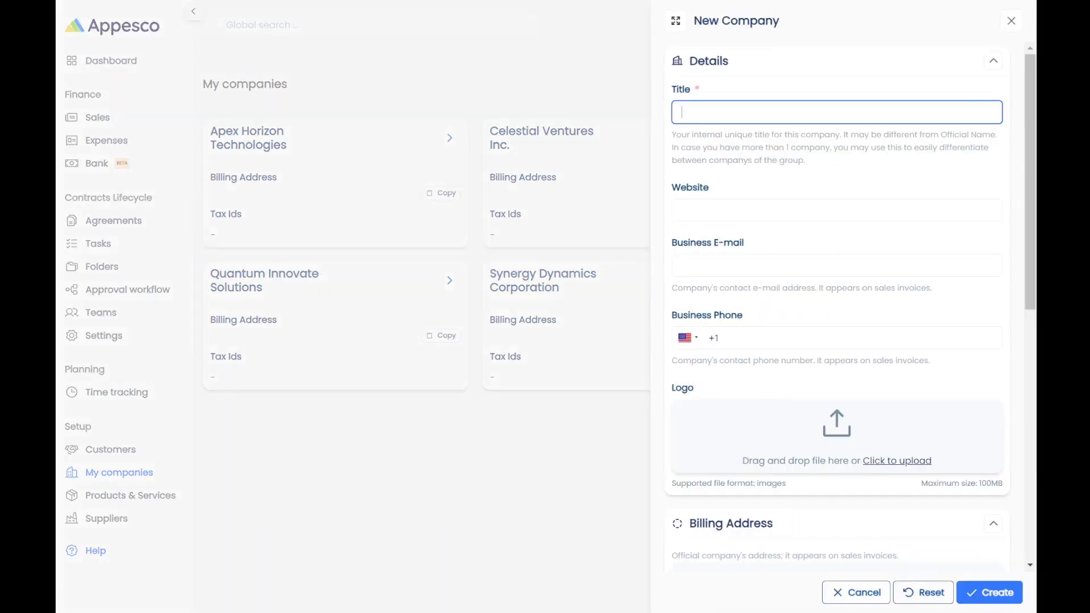
pyautogui.write('GreenTech Solutions')
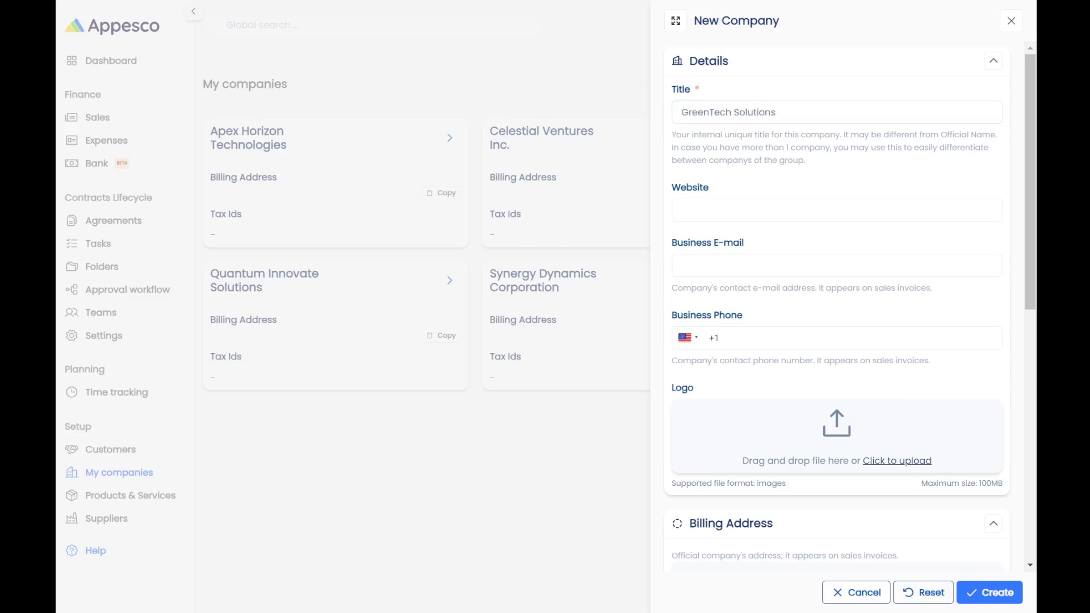
pyautogui.click(804, 203)
pyautogui.write('www.greentechsolutions.pt')
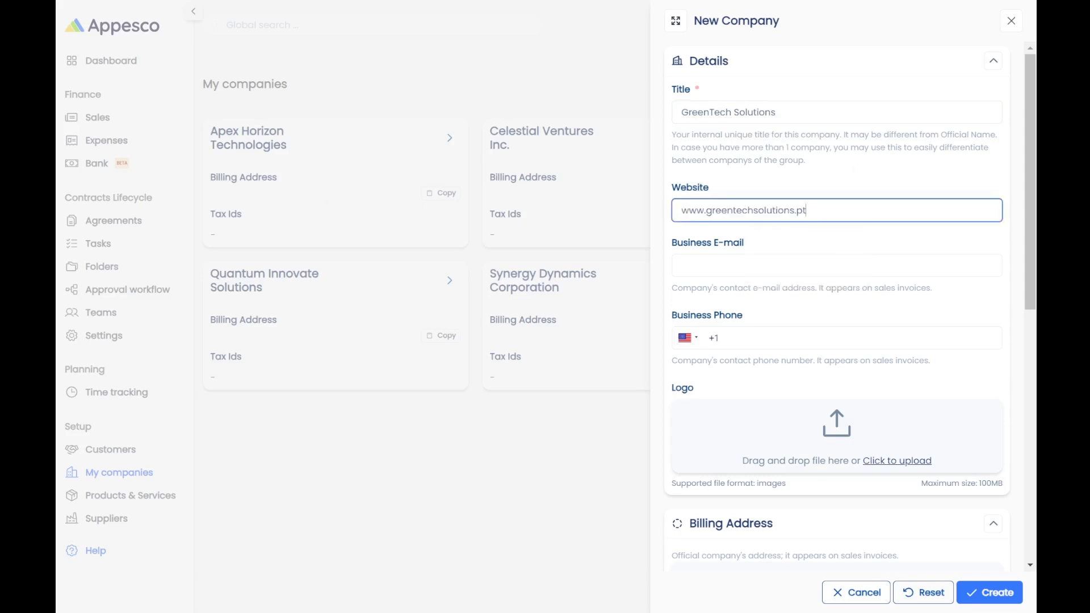
pyautogui.hotkey('alt', 'Tab')
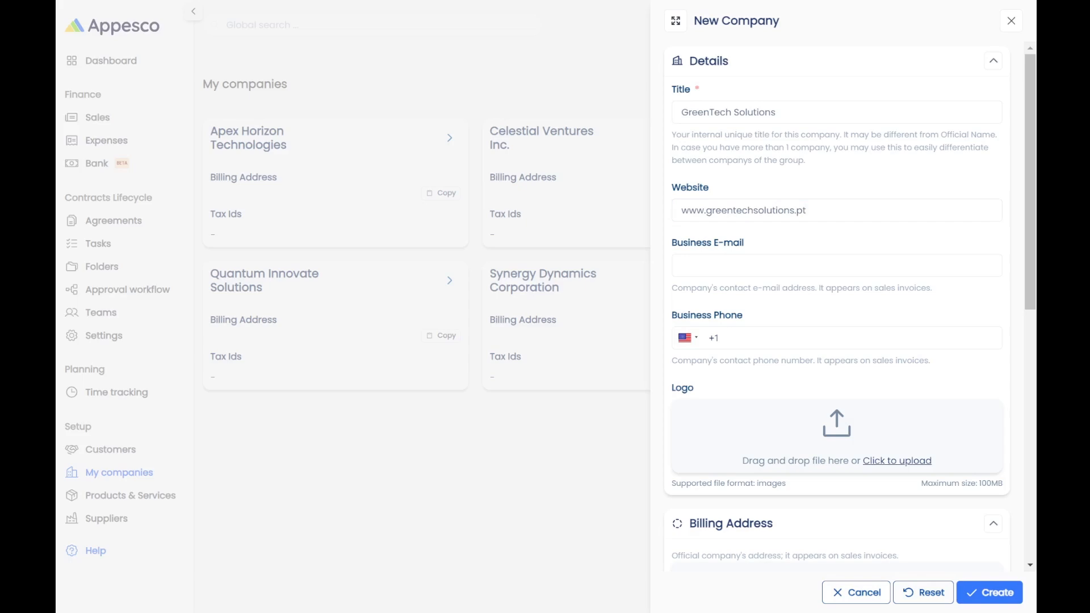
# Add the business e-mail and a Portuguese (+351) business phone number.
pyautogui.click(806, 265)
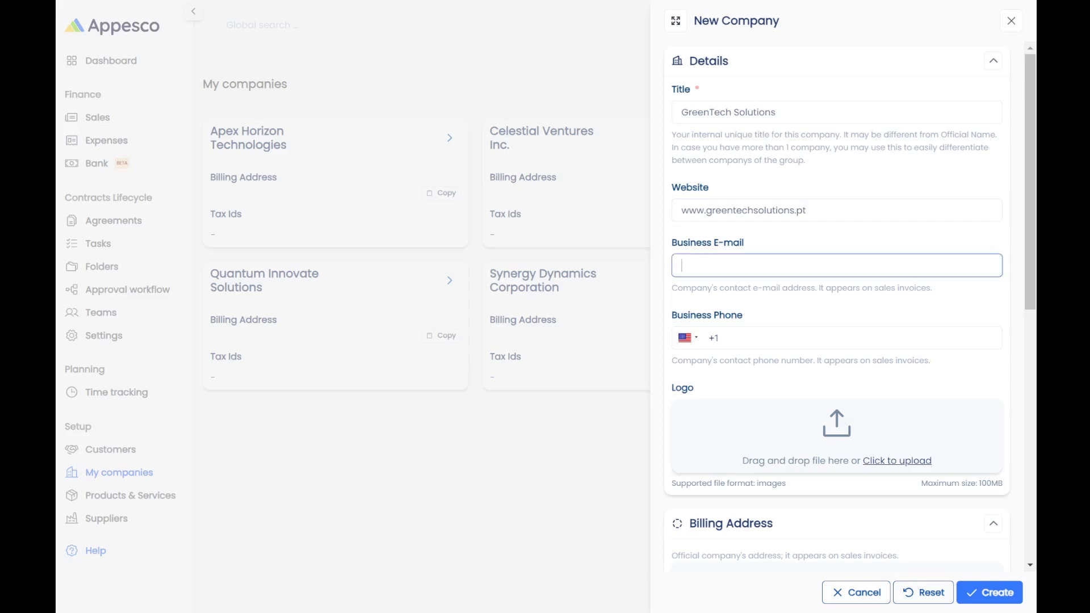
pyautogui.hotkey('ctrl', 'v')
pyautogui.hotkey('alt', 'Tab')
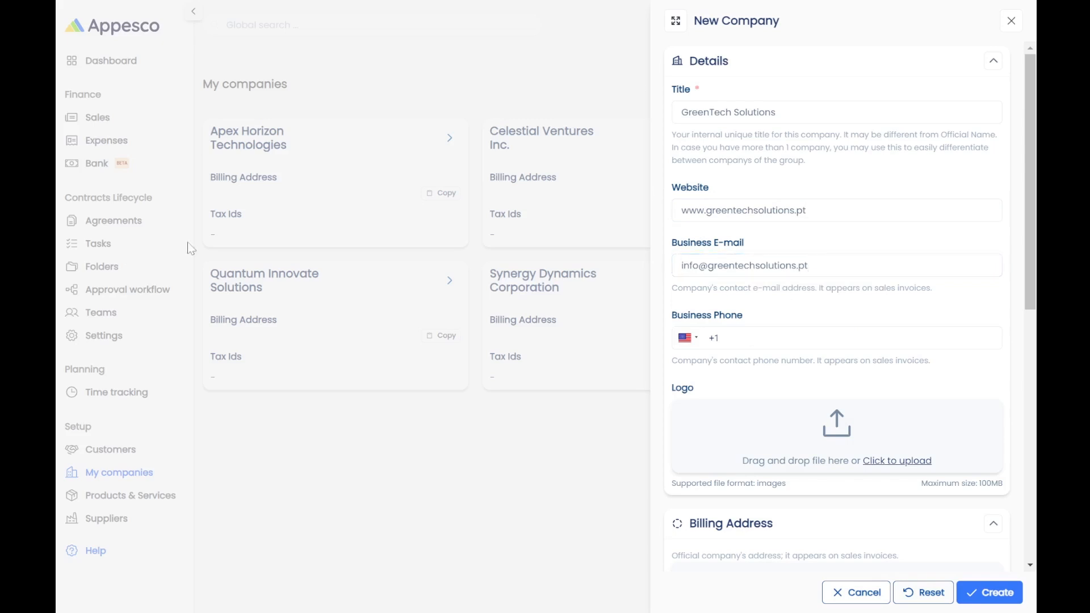
pyautogui.click(732, 338)
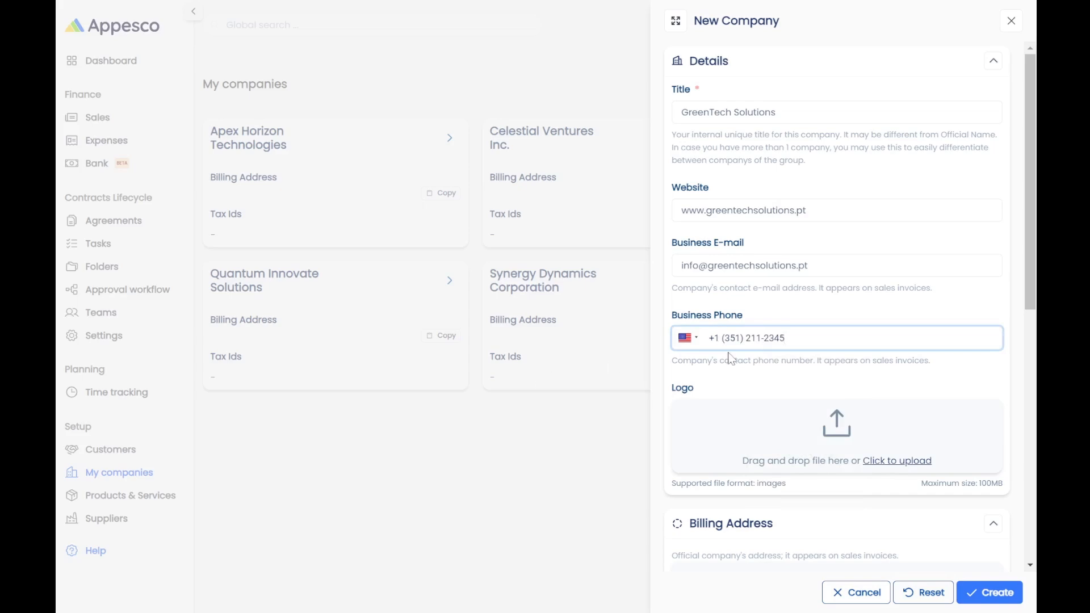
pyautogui.press('BackSpace')
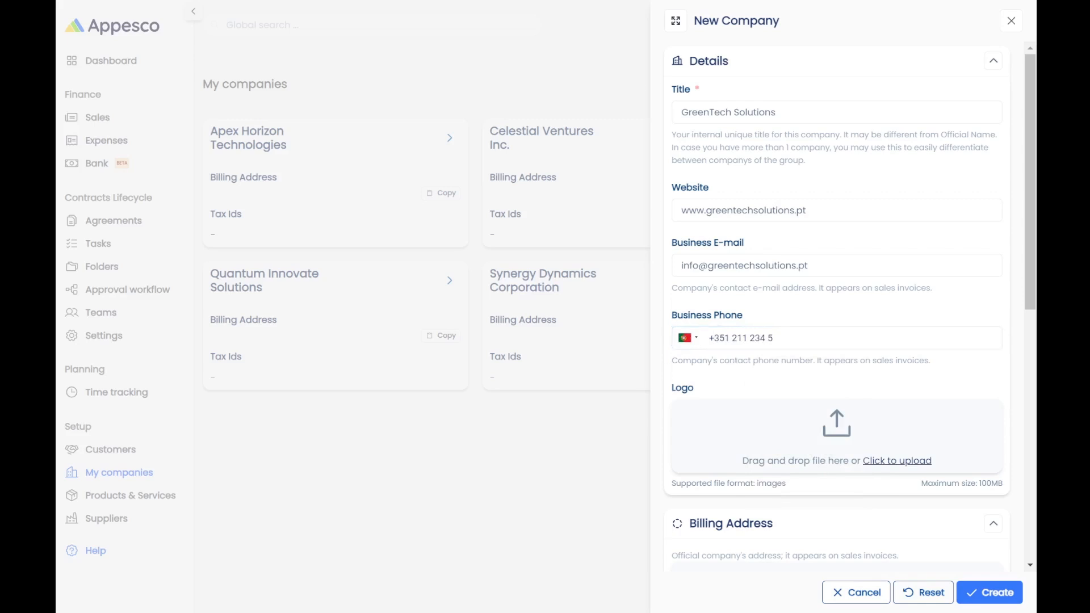
pyautogui.scroll(-5, 826, 320)
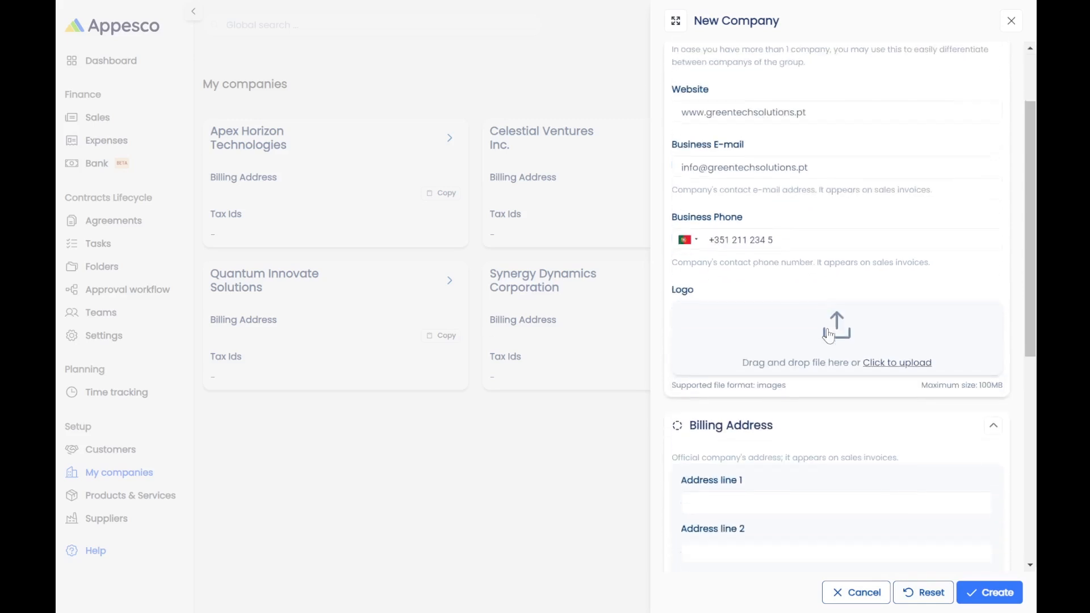
pyautogui.scroll(-2, 794, 358)
# Fill in the first address line, Lisbon as the town, and the postal code.
pyautogui.click(795, 371)
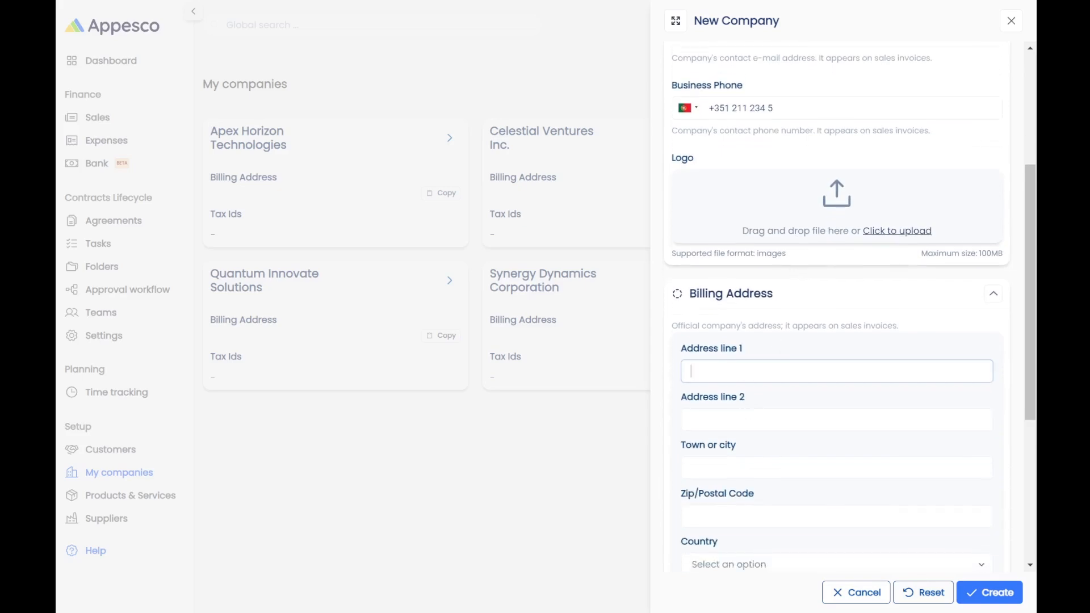
pyautogui.hotkey('alt', 'Tab')
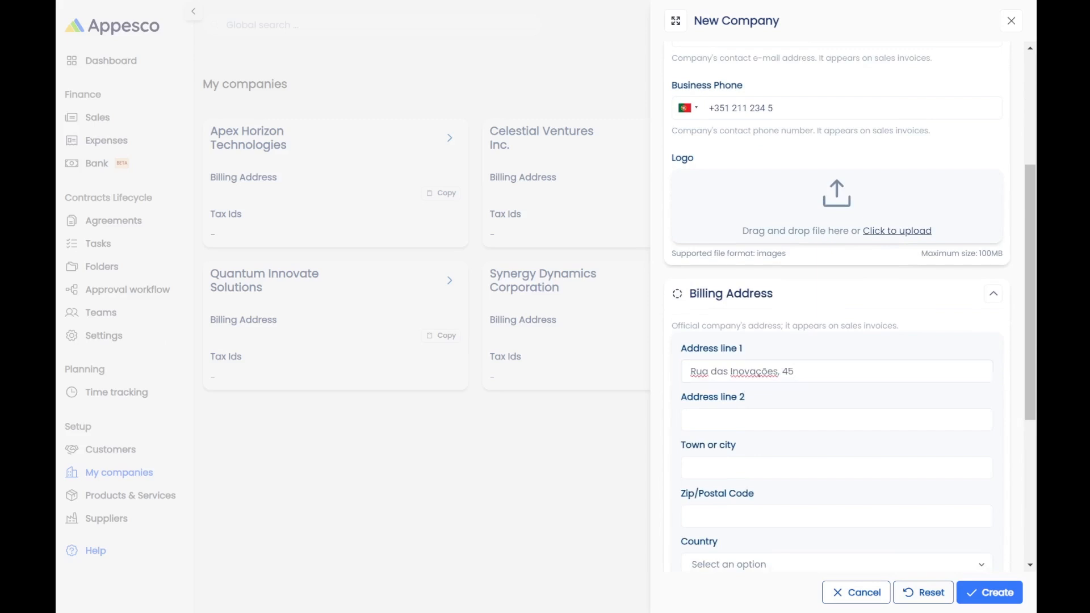
pyautogui.scroll(-2, 837, 307)
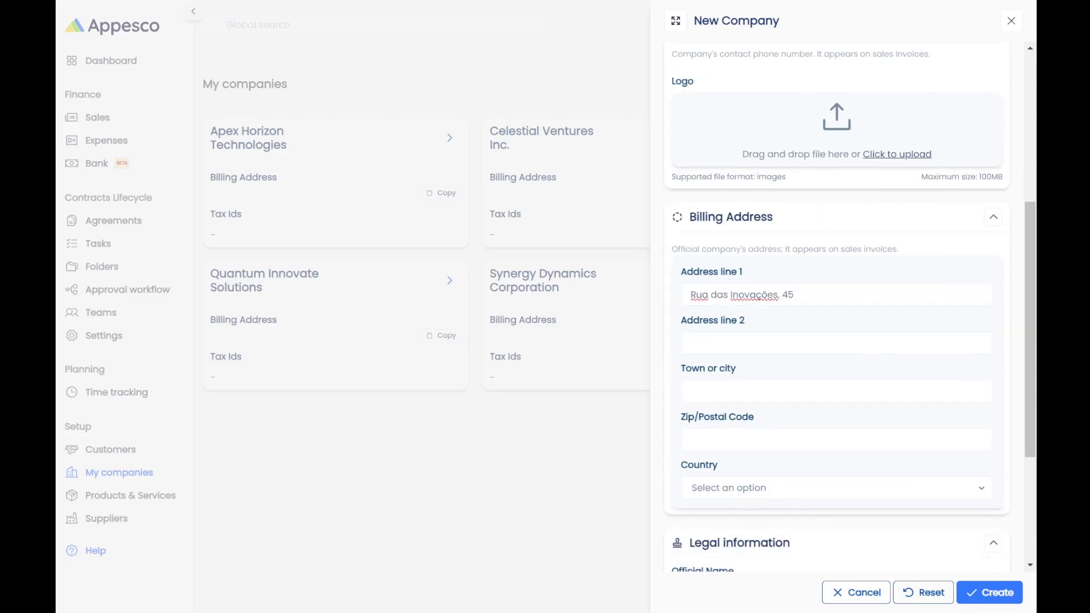
pyautogui.click(726, 391)
pyautogui.write('Lisbon')
pyautogui.click(722, 440)
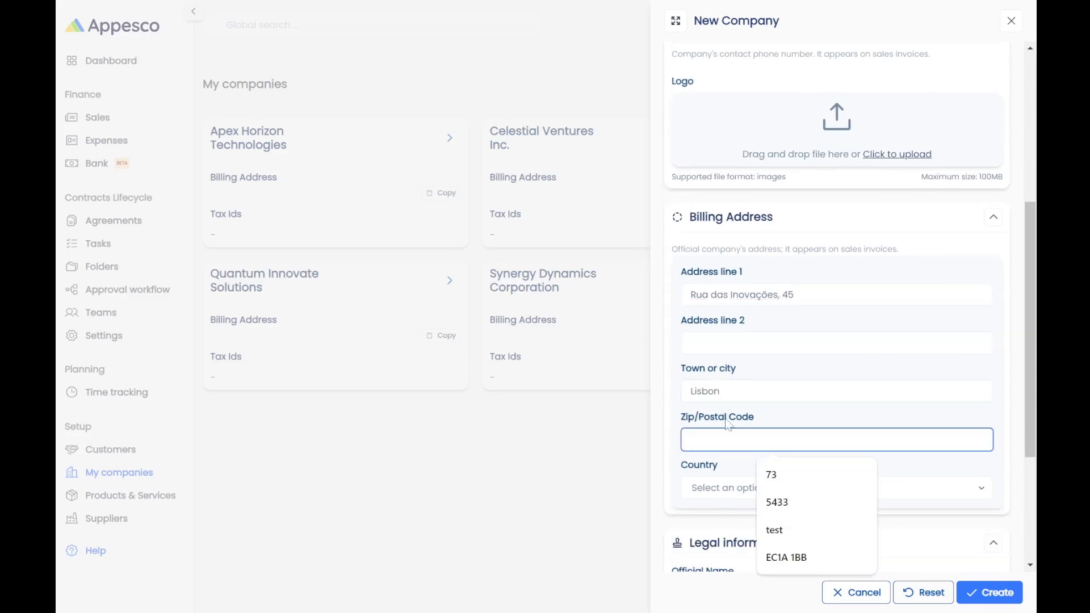
pyautogui.hotkey('alt', 'Tab')
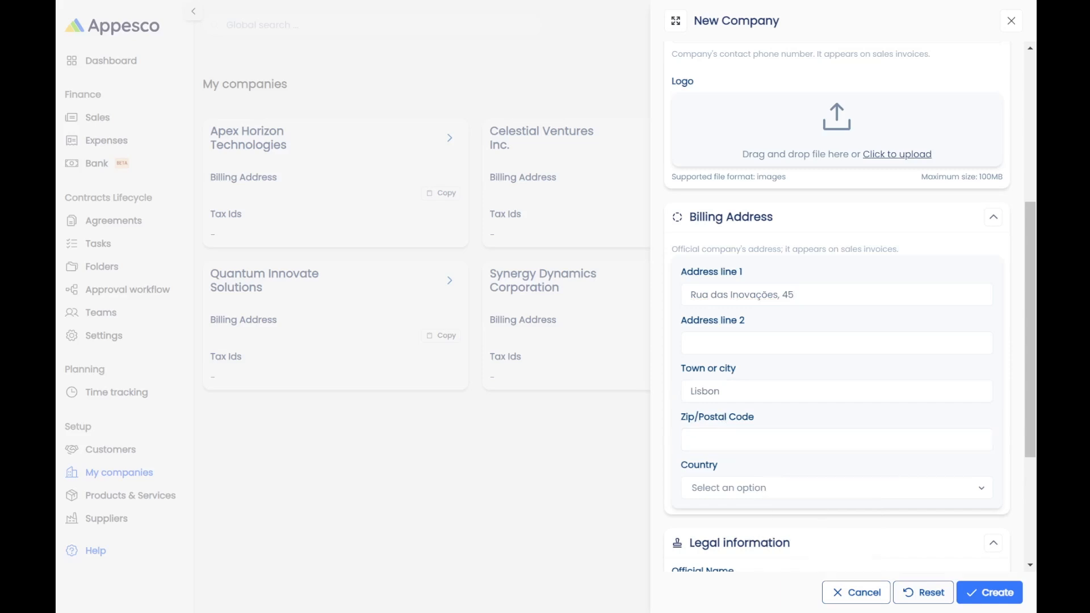
pyautogui.hotkey('alt', 'Tab')
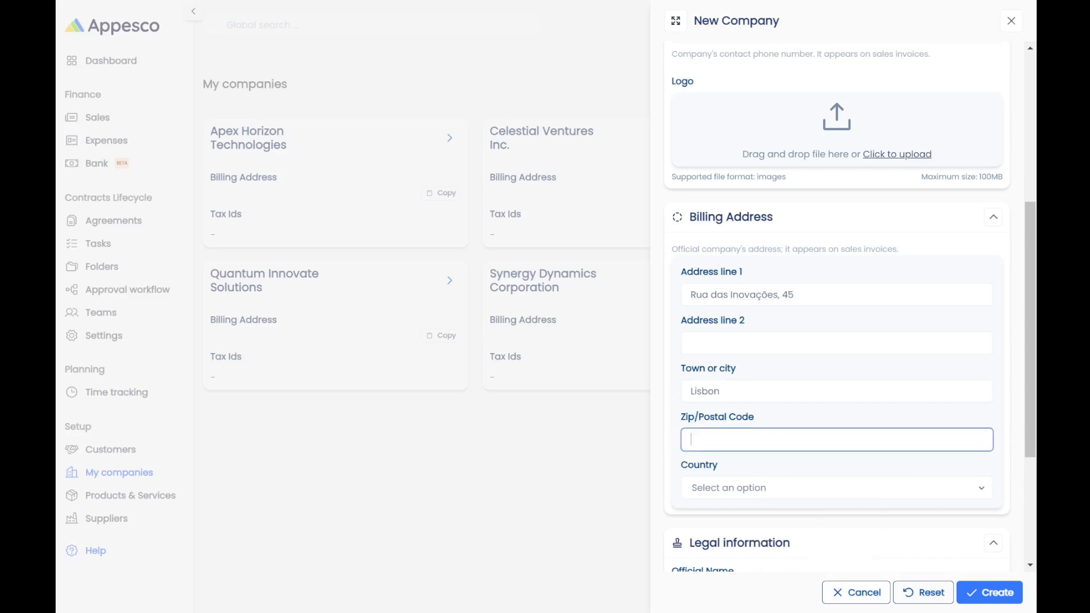
pyautogui.write('1000-123')
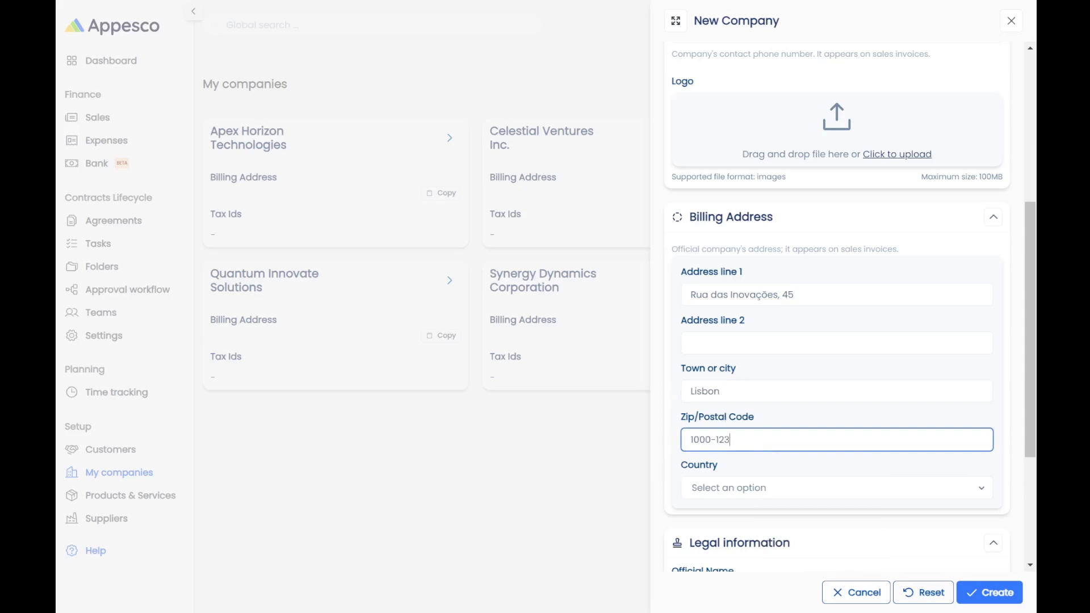
pyautogui.hotkey('alt', 'Tab')
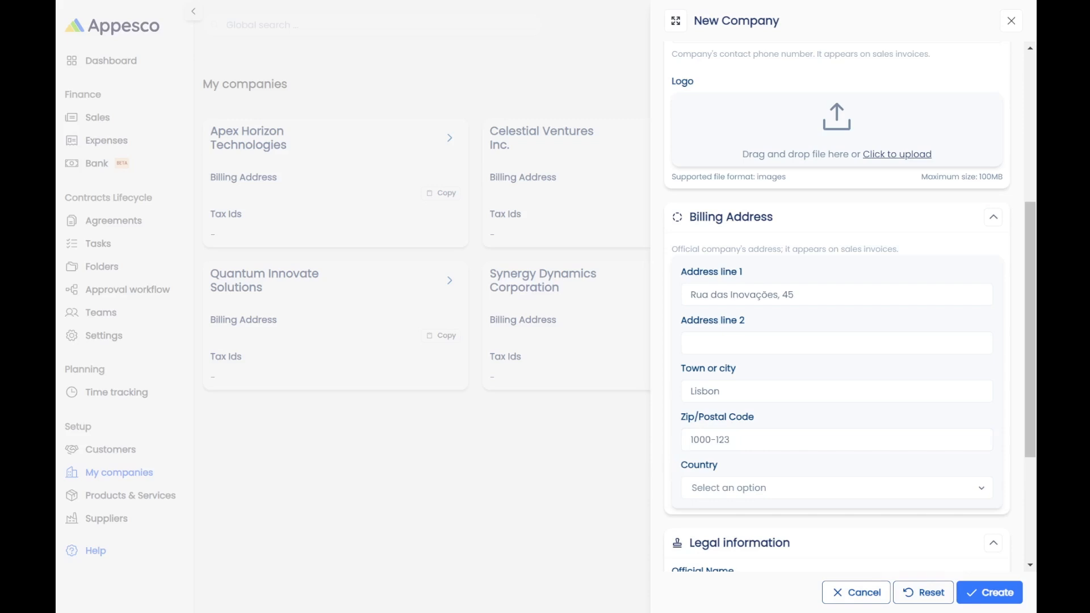
# Choose Portugal as the billing address country.
pyautogui.click(800, 485)
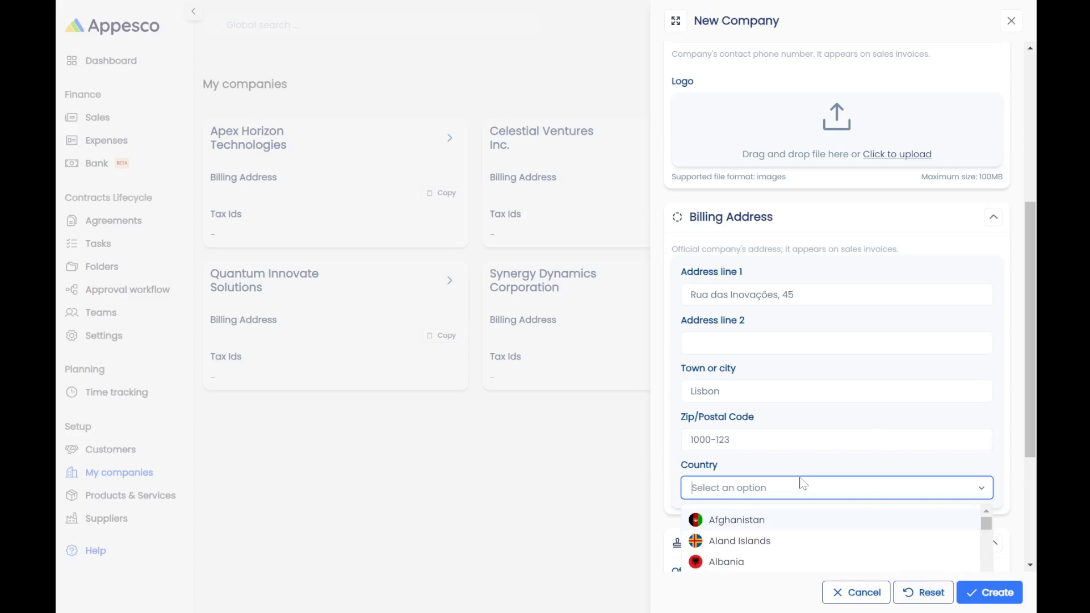
pyautogui.write('port')
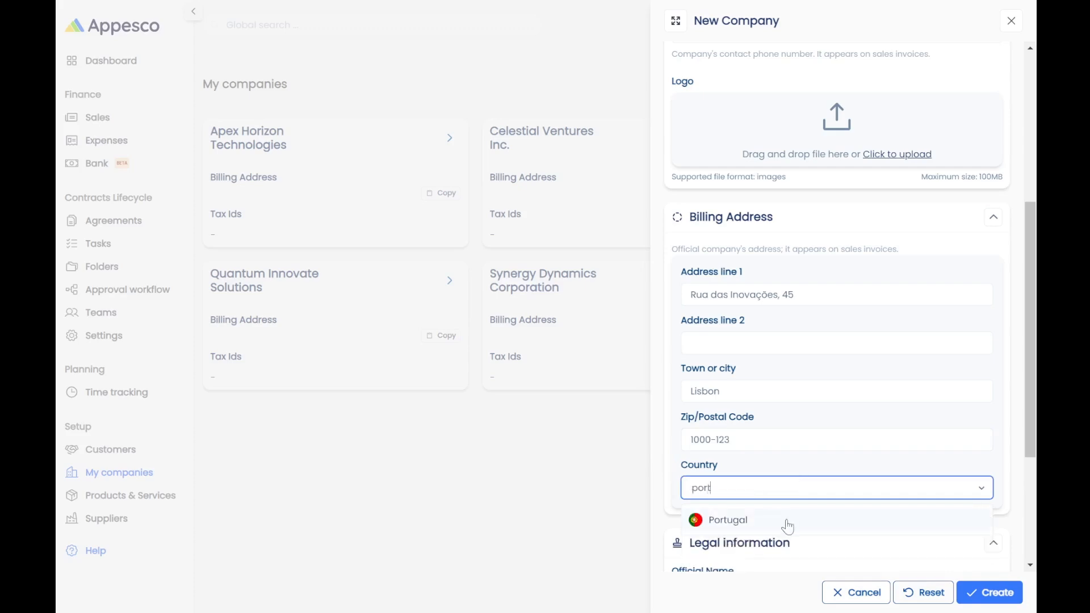
pyautogui.click(786, 520)
pyautogui.scroll(-1, 767, 463)
pyautogui.scroll(-2, 767, 463)
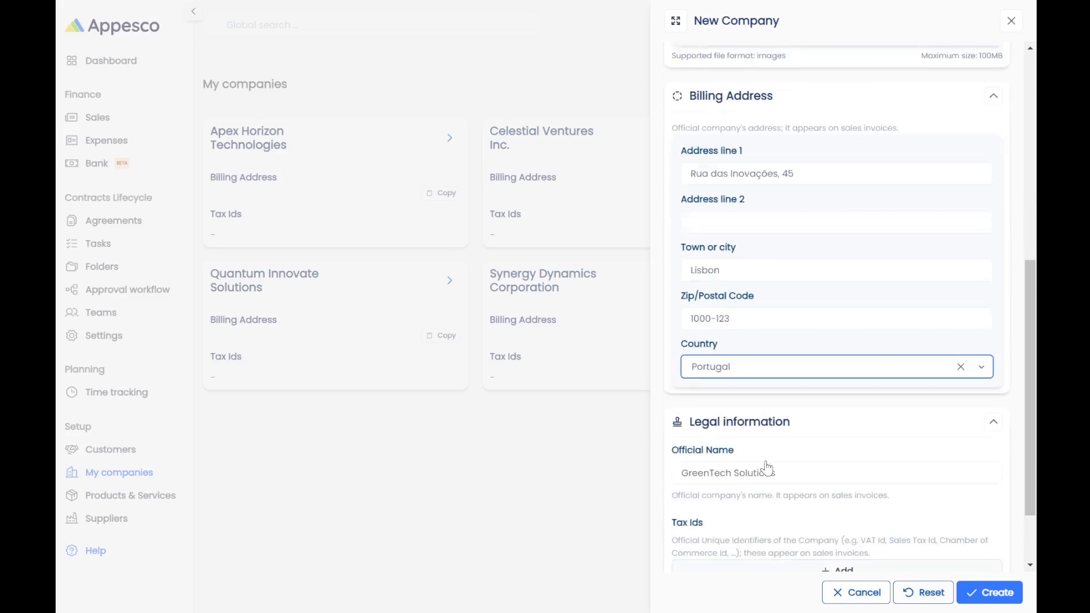
pyautogui.press('Tab')
# Make the official name 'GreenTech Solutions, Lda.' and add a Poland - European VAT tax ID with its number.
pyautogui.press('End')
pyautogui.write(', Lda.')
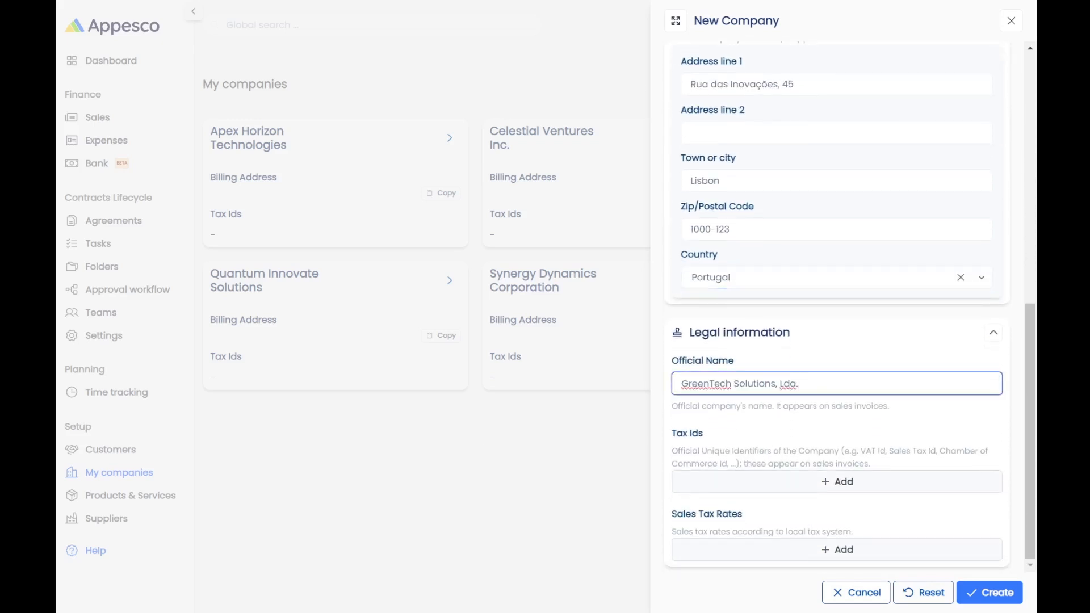
pyautogui.click(798, 484)
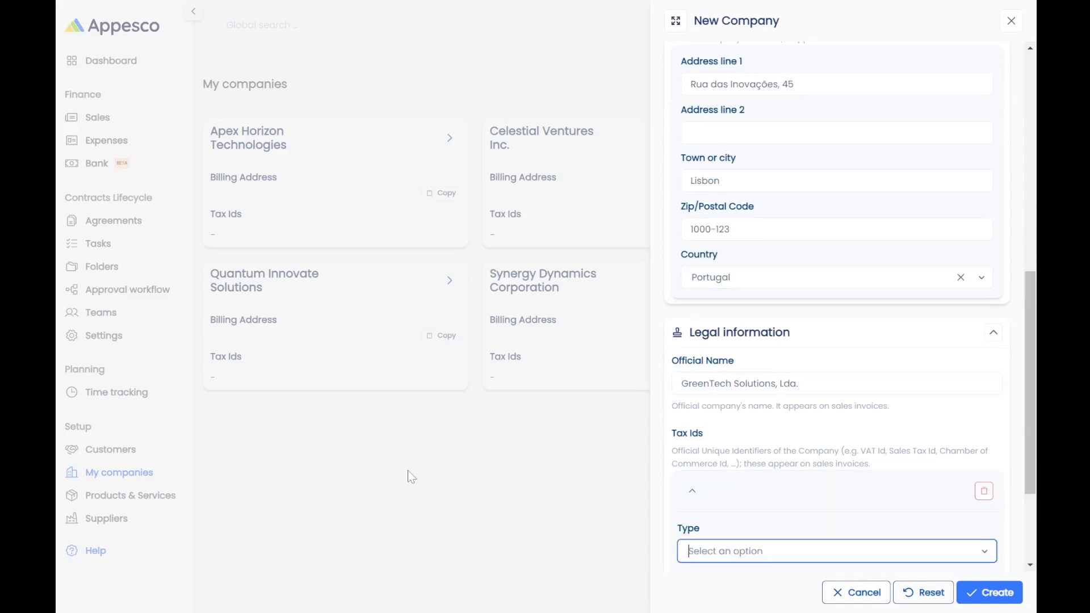
pyautogui.scroll(-2, 829, 511)
pyautogui.click(829, 476)
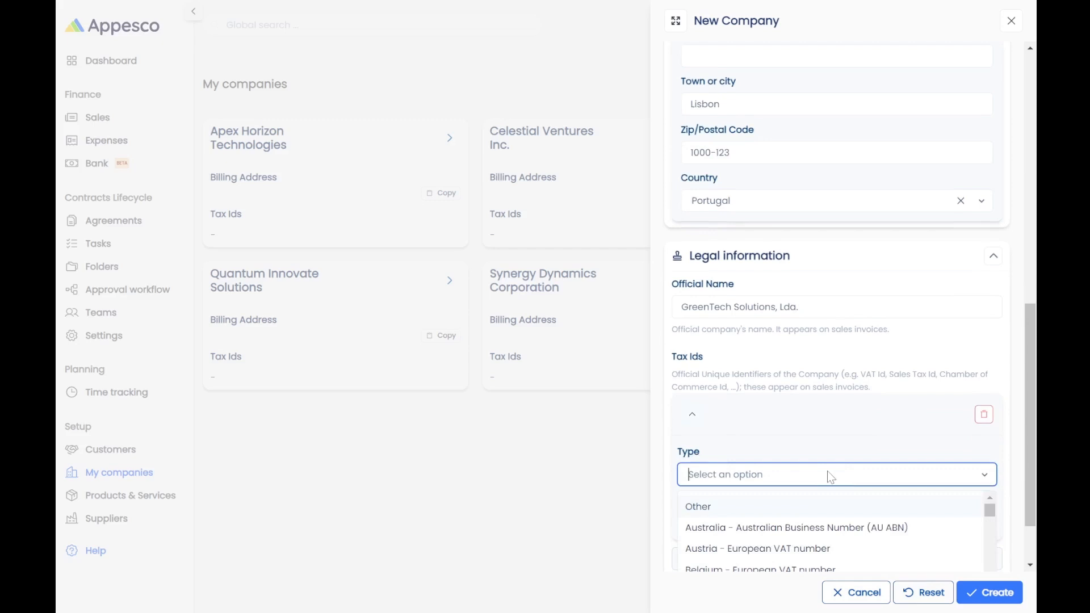
pyautogui.write('po')
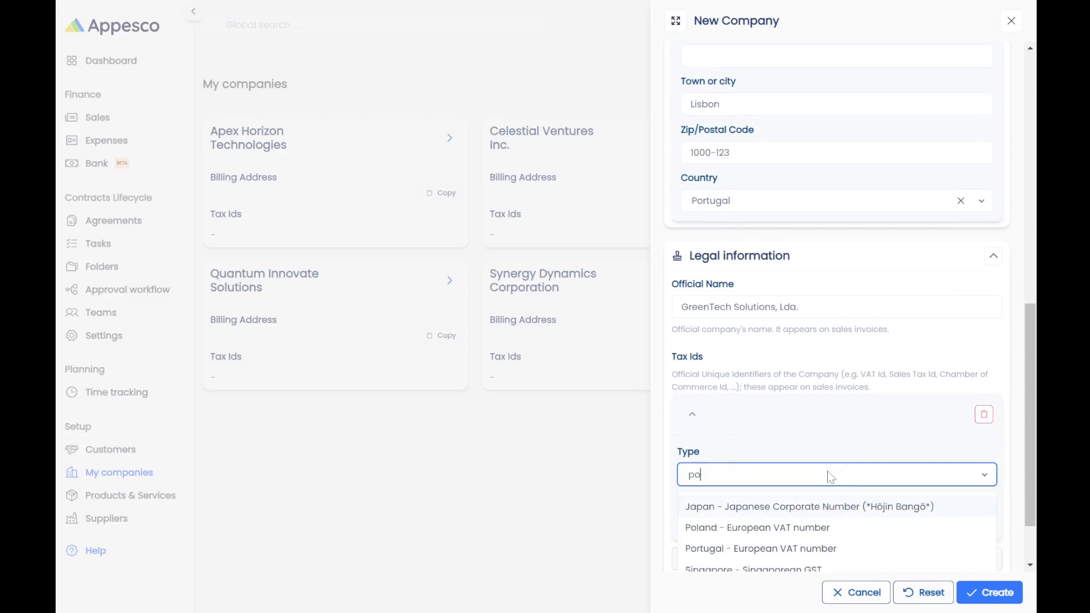
pyautogui.click(762, 529)
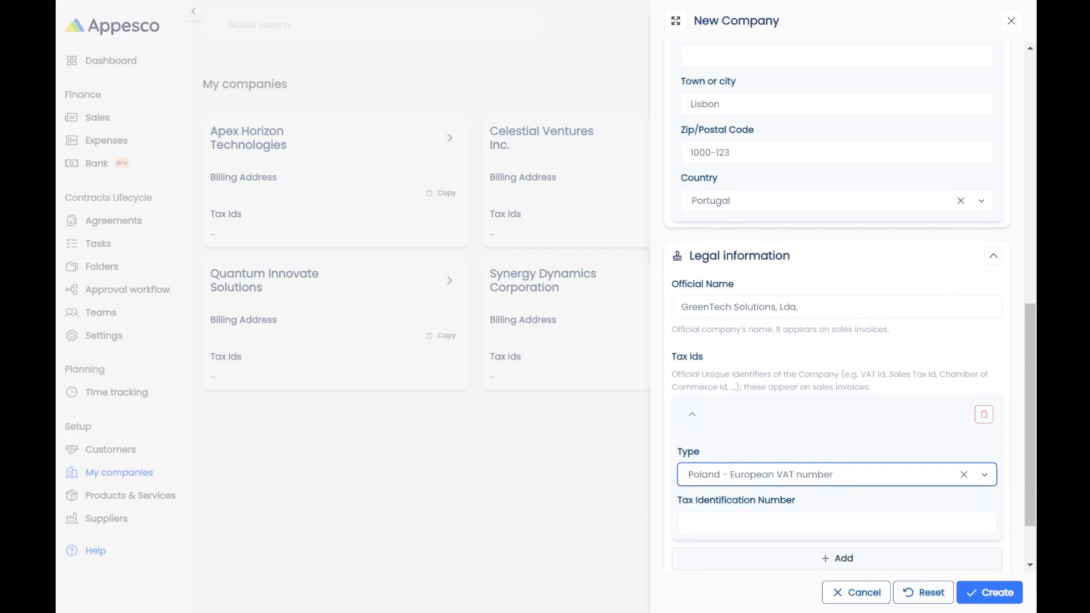
pyautogui.click(762, 524)
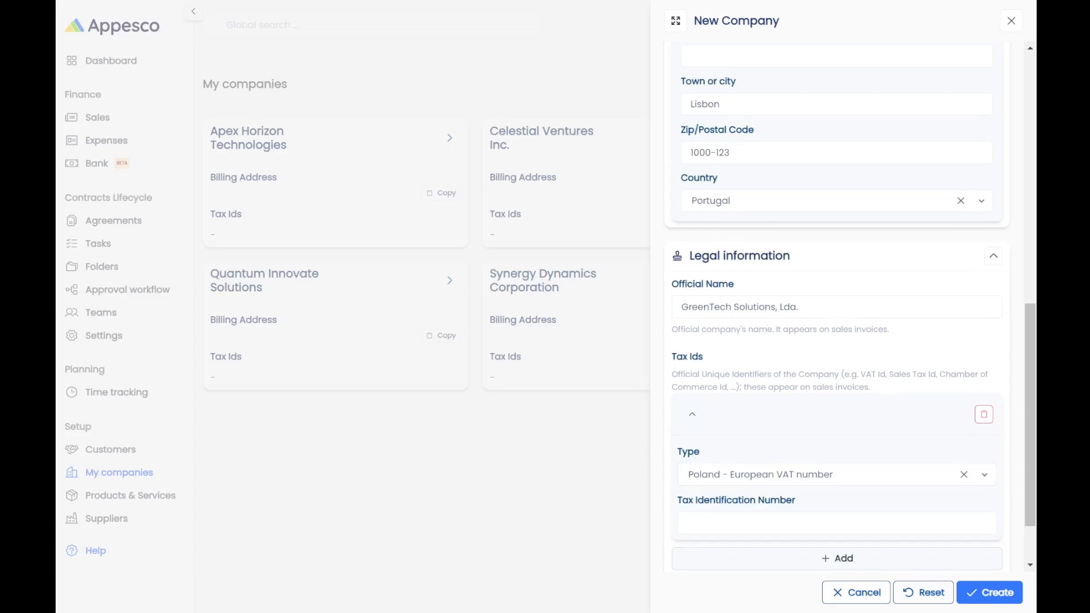
pyautogui.scroll(-2, 776, 432)
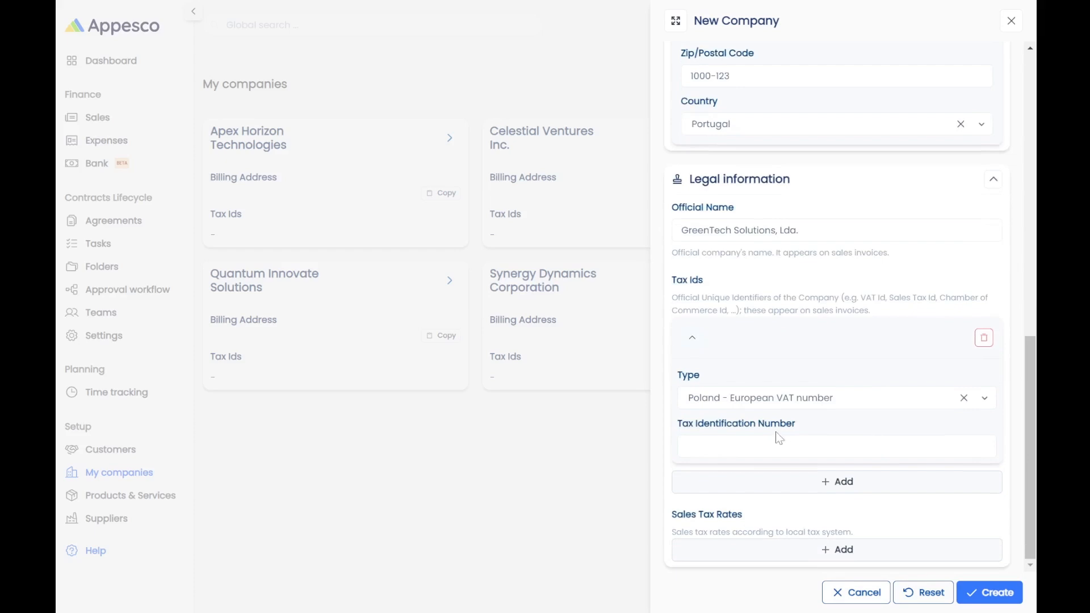
pyautogui.click(777, 441)
pyautogui.write('PT123456789')
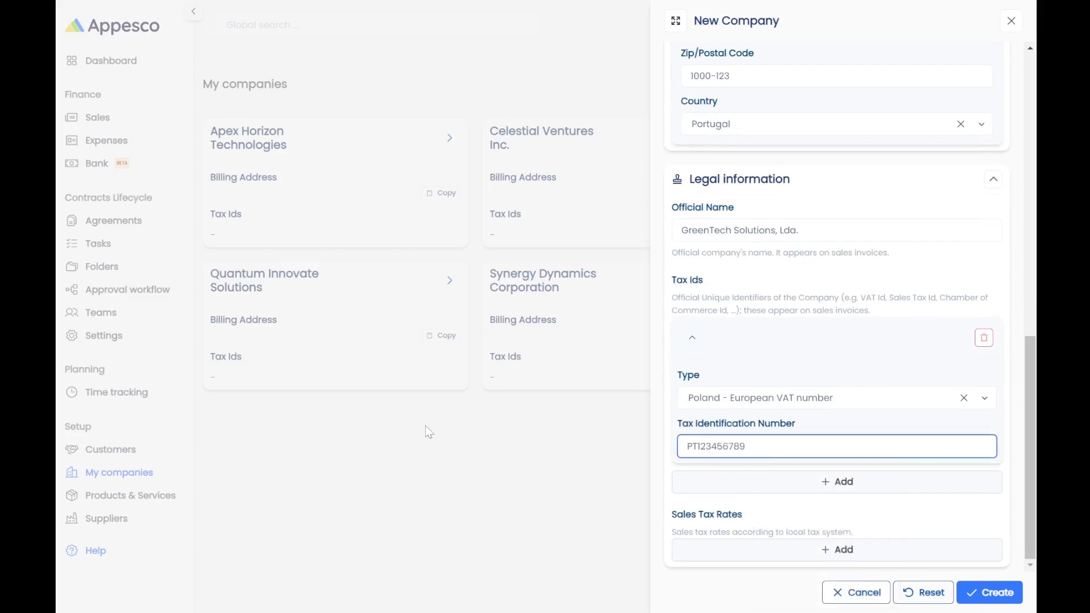
# Add a 23% sales tax rate and create the company.
pyautogui.click(718, 550)
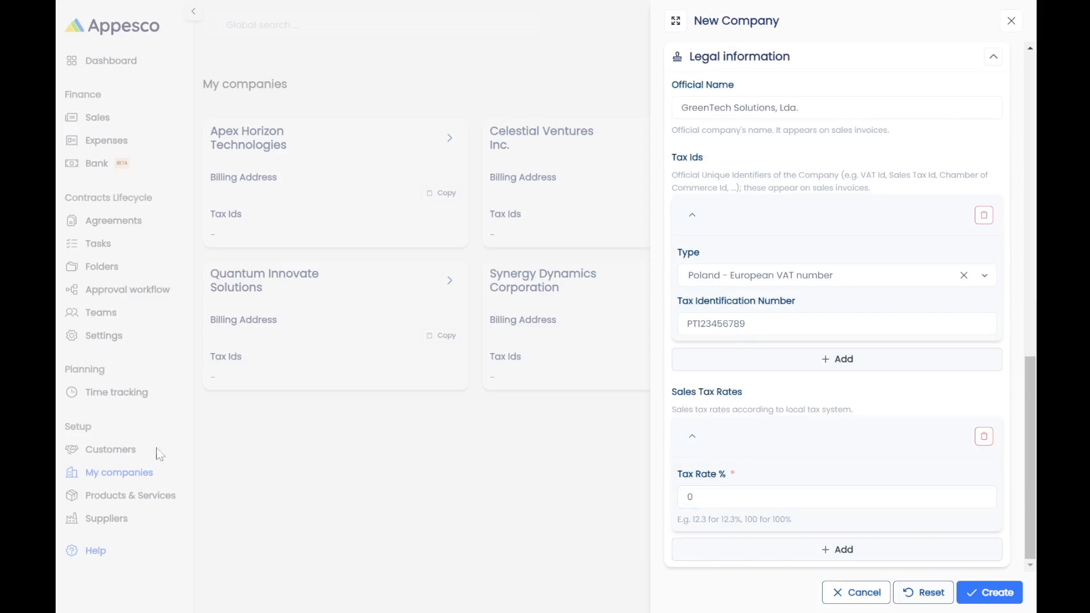
pyautogui.doubleClick(690, 497)
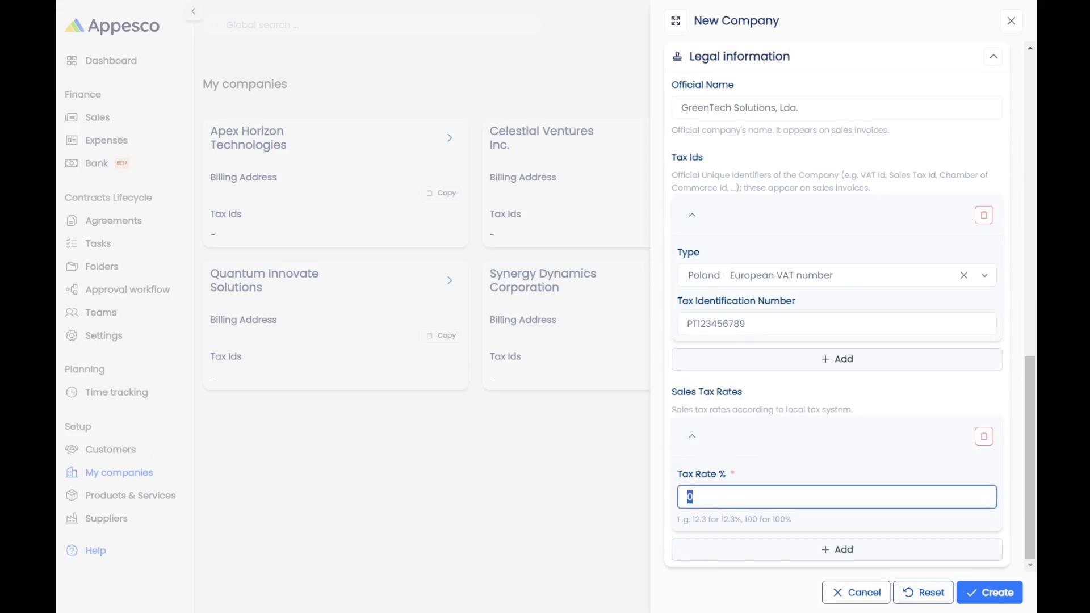
pyautogui.write('23')
pyautogui.click(991, 592)
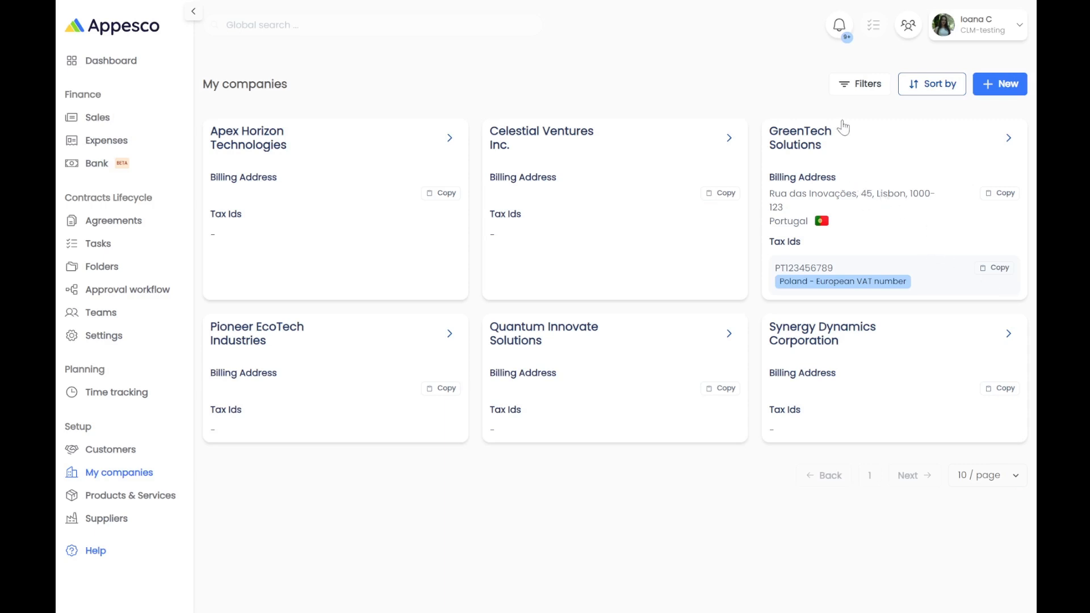
# Dismiss the company filter and sort panels without applying anything, then go to Products & Services.
pyautogui.click(856, 93)
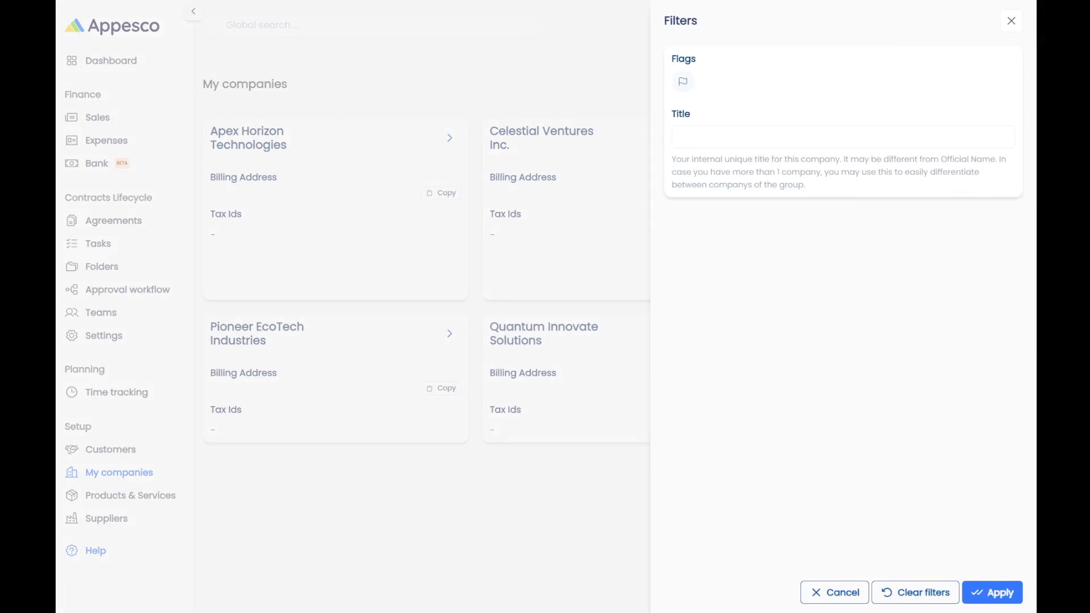
pyautogui.click(585, 66)
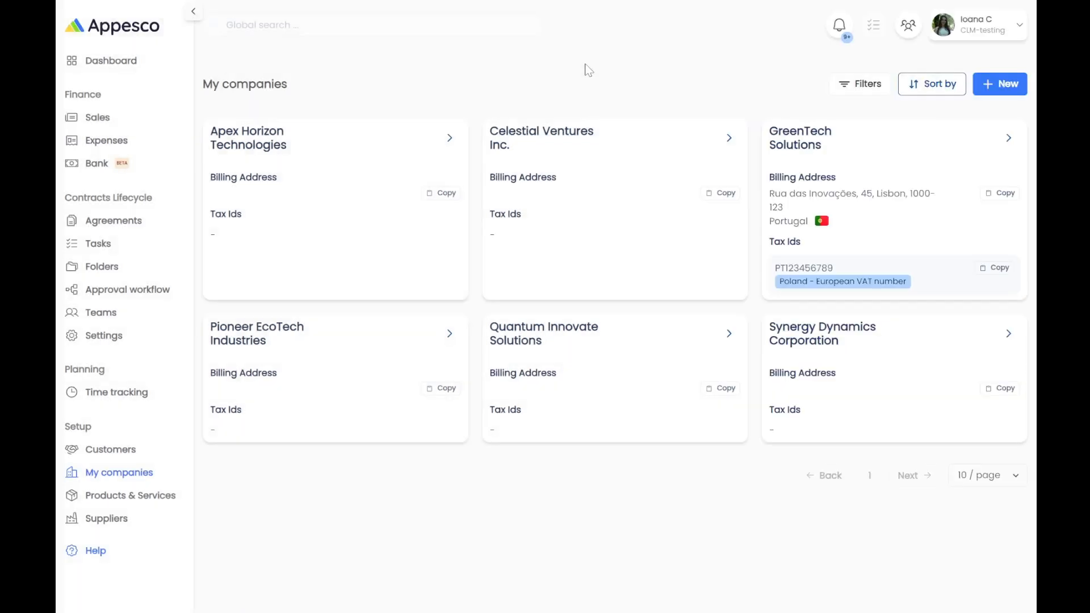
pyautogui.click(911, 88)
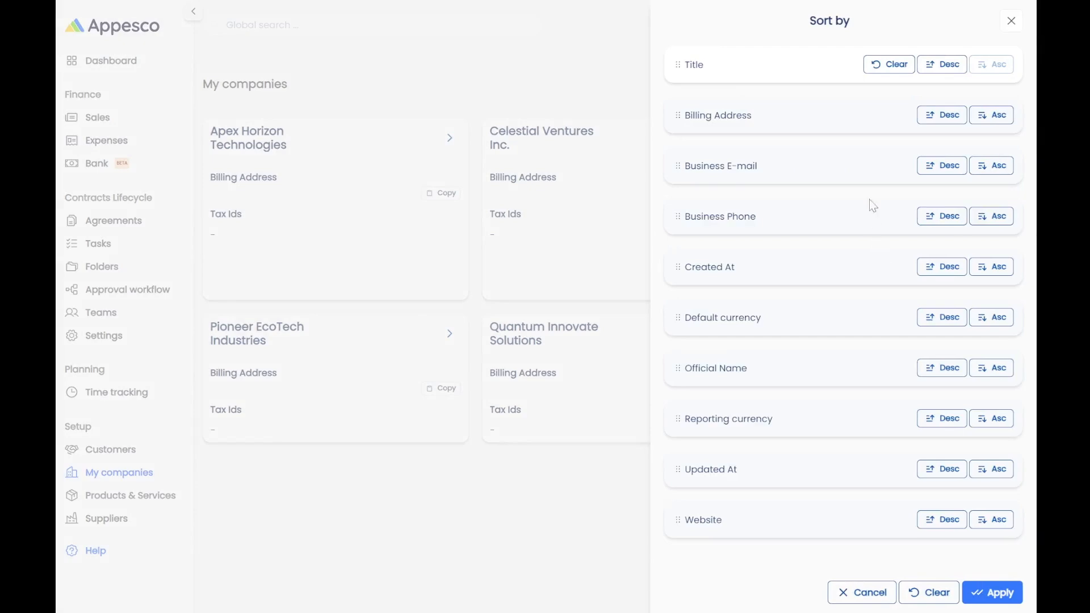
pyautogui.click(1007, 25)
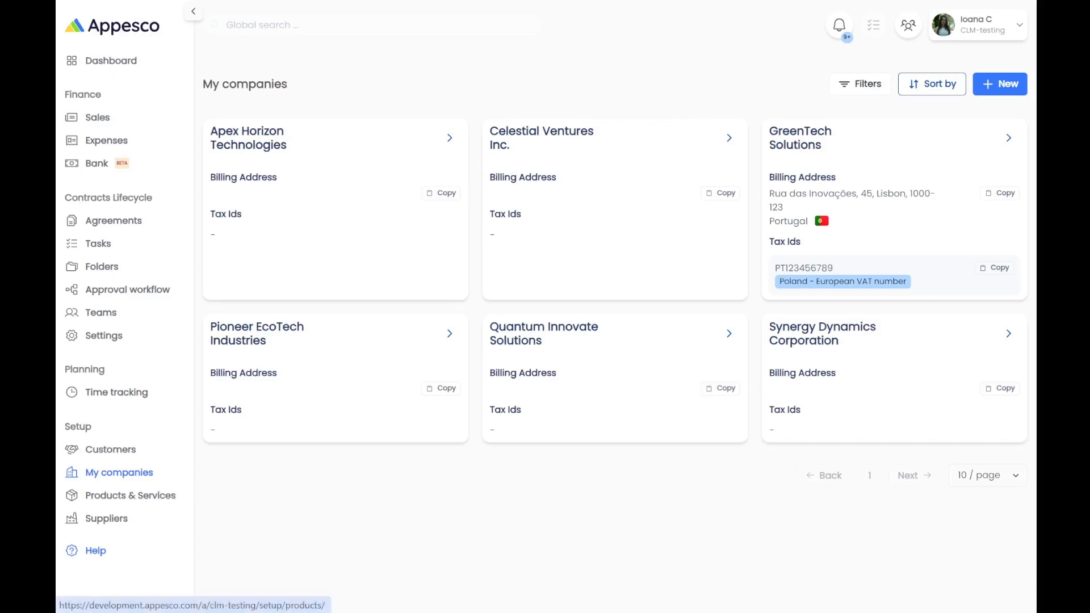
pyautogui.click(130, 495)
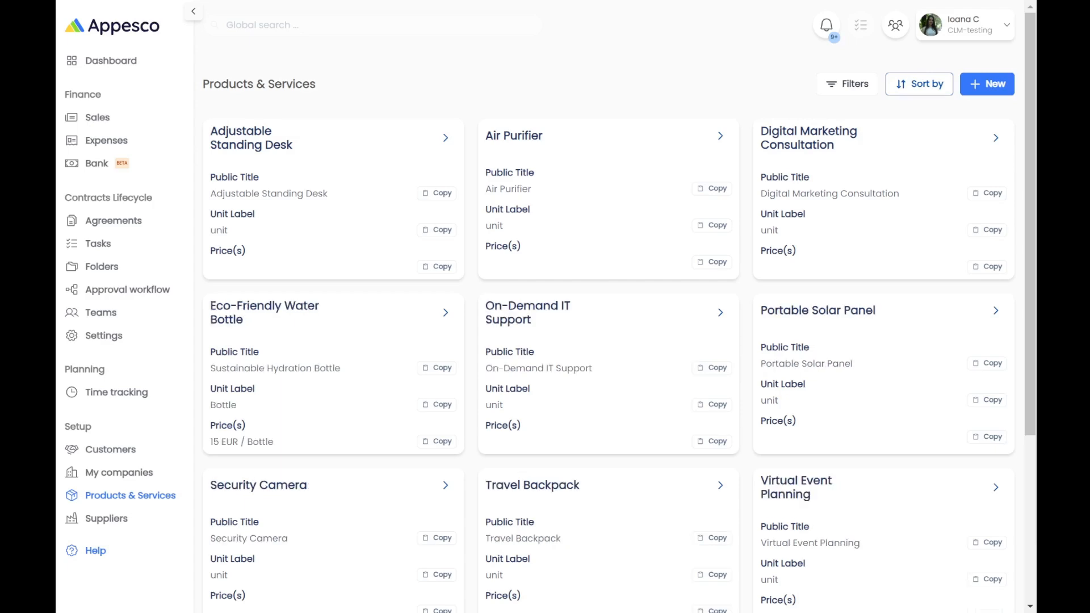
# Open a blank New Product form from the Products & Services list.
pyautogui.click(995, 90)
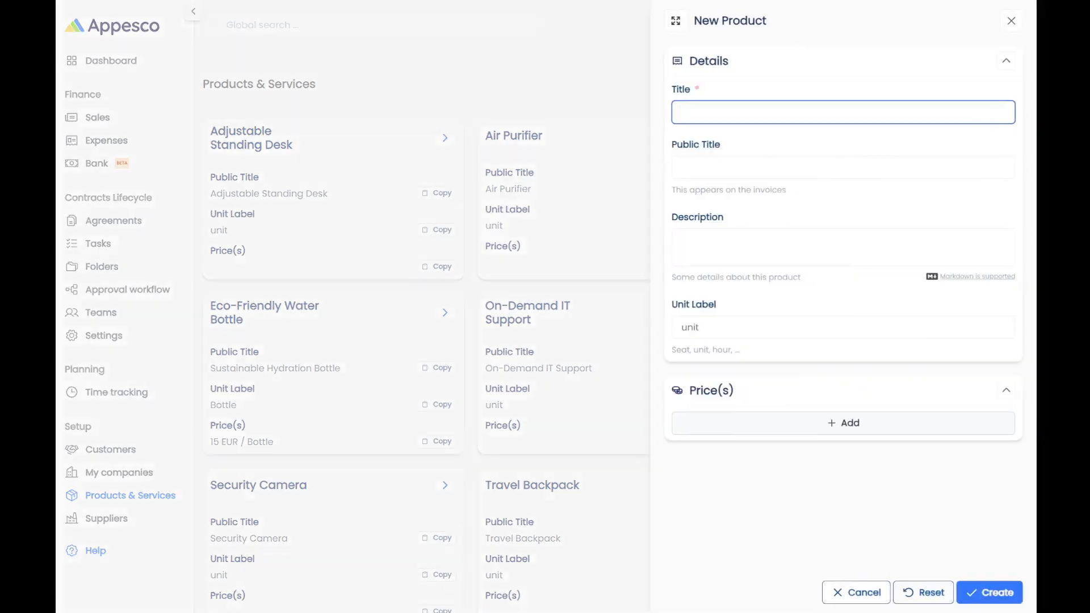
# Enter title Solar-Powered Charger, public title Portable Solar Charger, a description and unit label Charger.
pyautogui.write('Solar-Powered Charger')
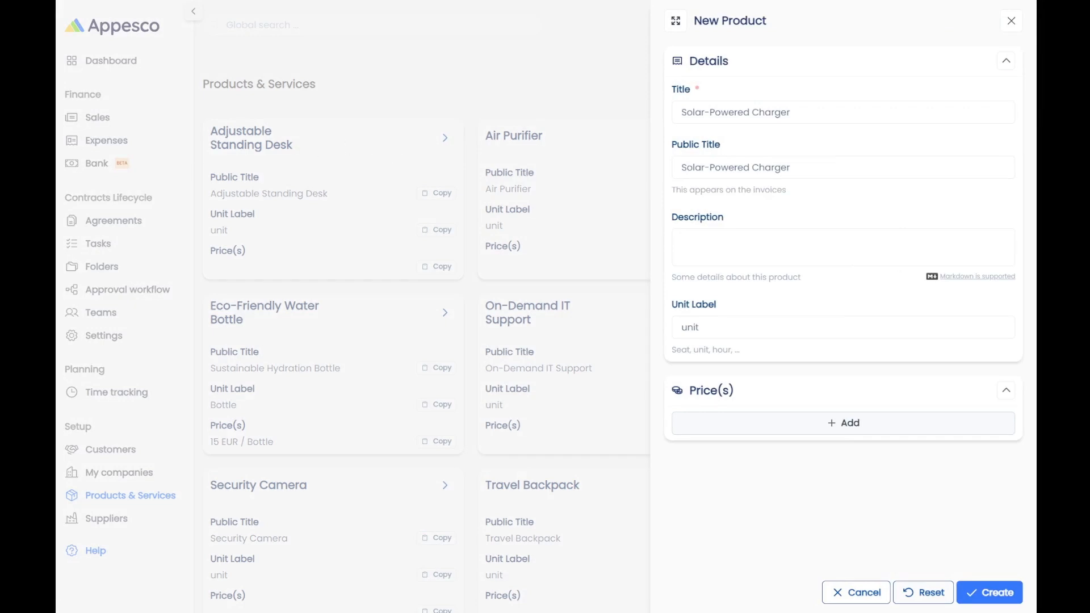
pyautogui.moveTo(792, 167); pyautogui.dragTo(680, 167)
pyautogui.write('Portable Solar Charger')
pyautogui.click(721, 235)
pyautogui.write('A compact and efficient solar-powered charger that allows you to charge your devices anywhere using renewable energy. Ideal for outdoor activities and travel.')
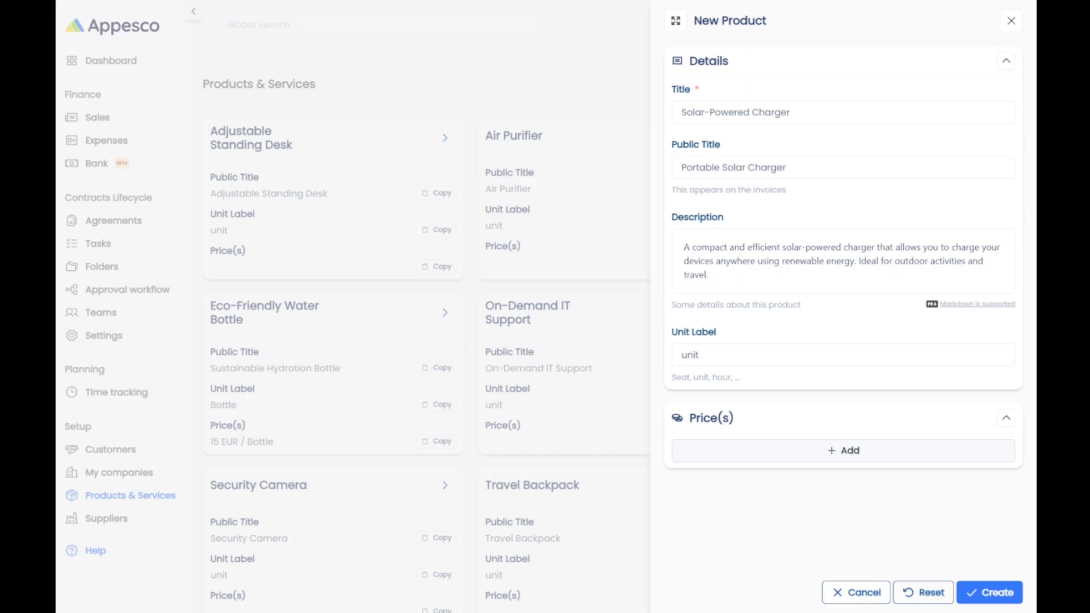
pyautogui.press('Tab')
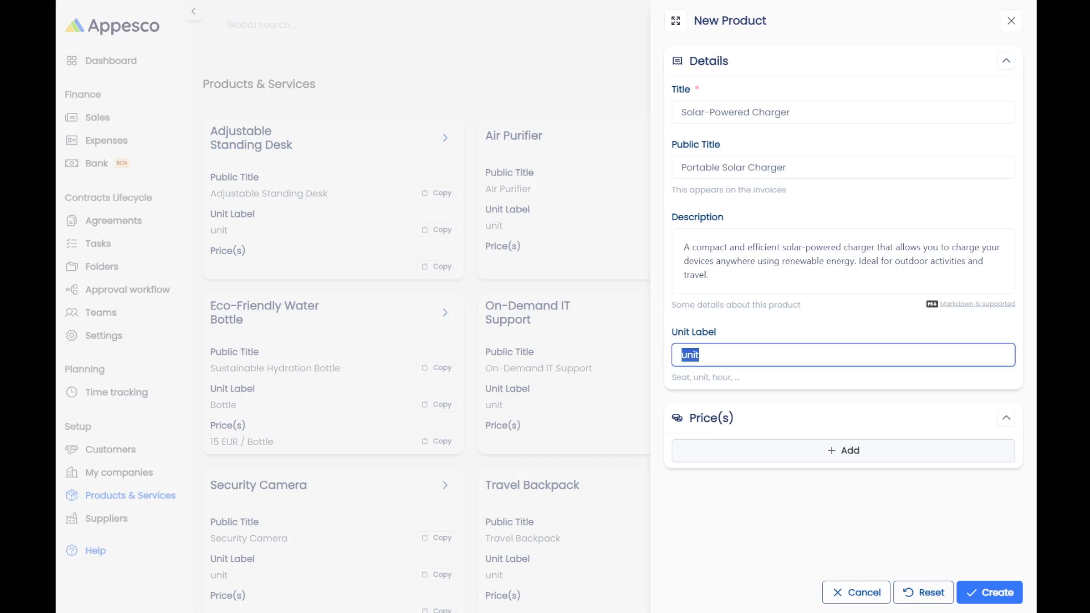
pyautogui.write('Charger')
pyautogui.click(753, 456)
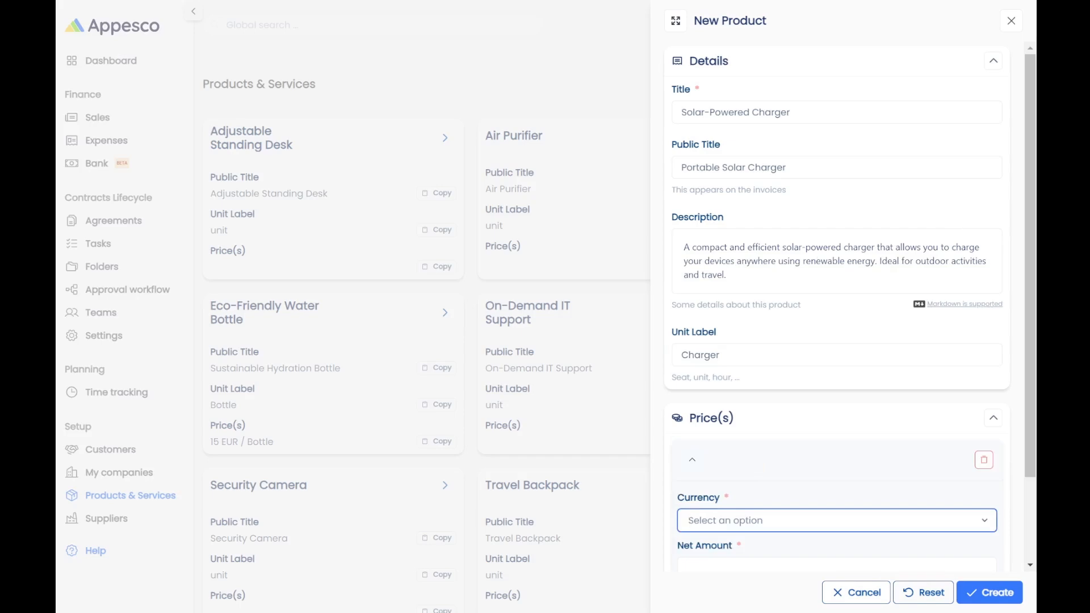
# Set the first price to 25 EUR.
pyautogui.scroll(-3, 793, 455)
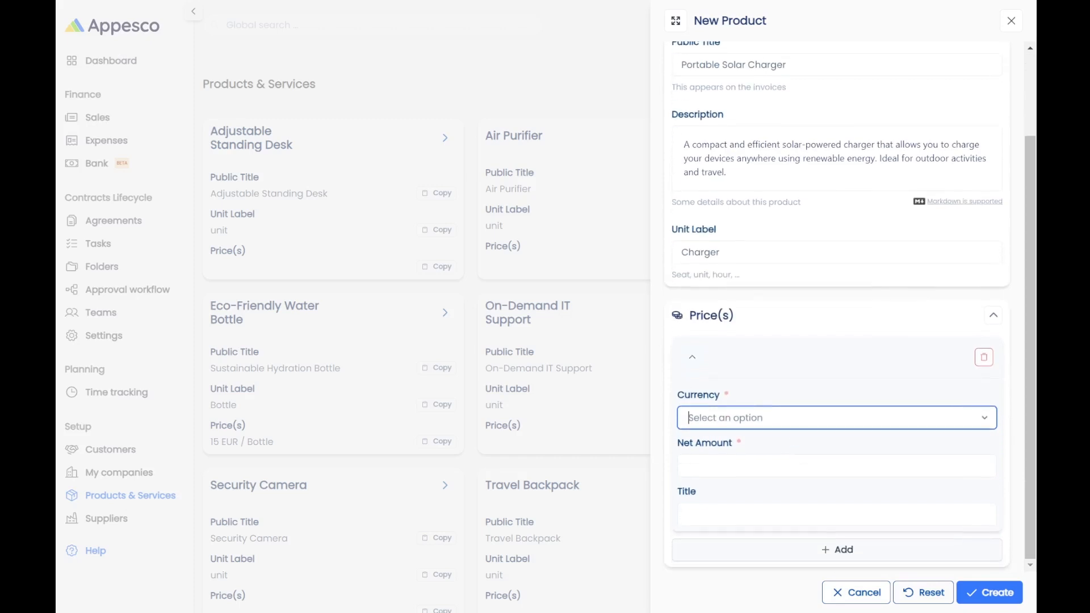
pyautogui.click(792, 427)
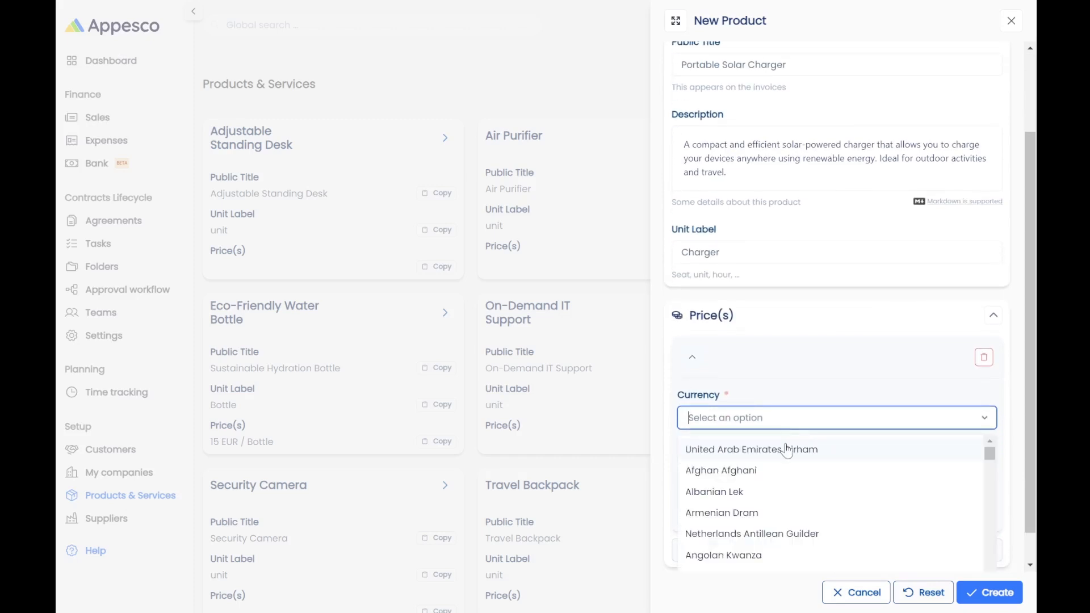
pyautogui.write('euro')
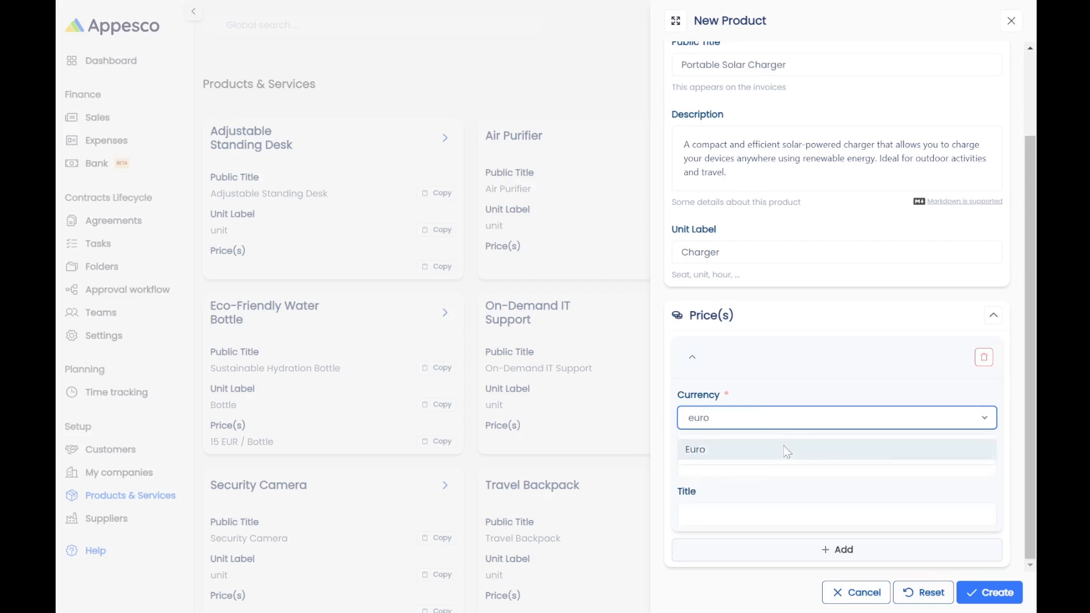
pyautogui.click(784, 451)
pyautogui.click(786, 464)
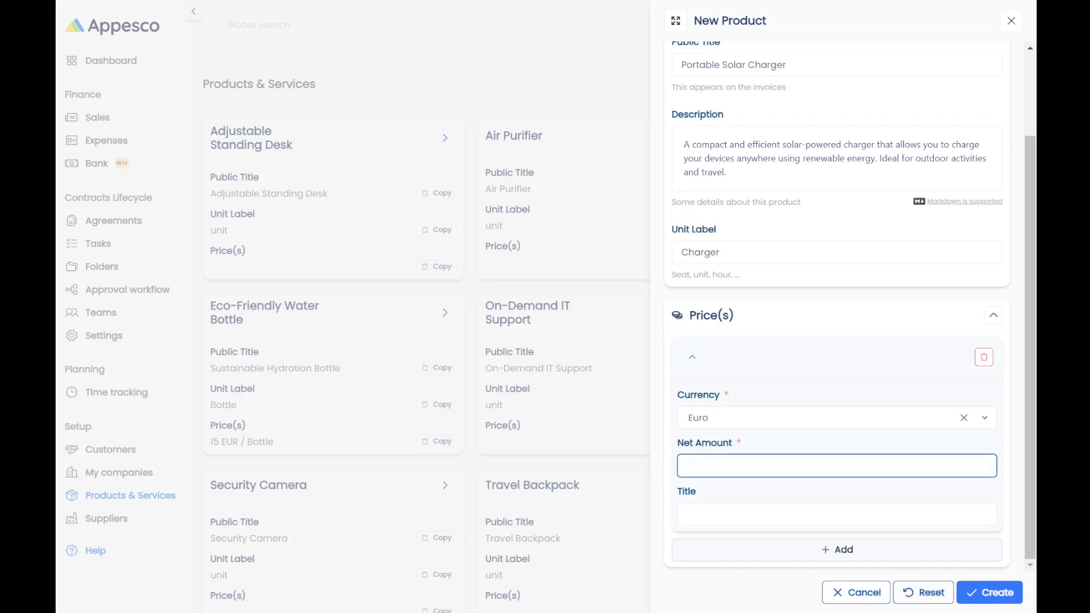
pyautogui.write('25')
# Add a second 20 EUR price titled '/ Discounted price' and create the product.
pyautogui.click(789, 550)
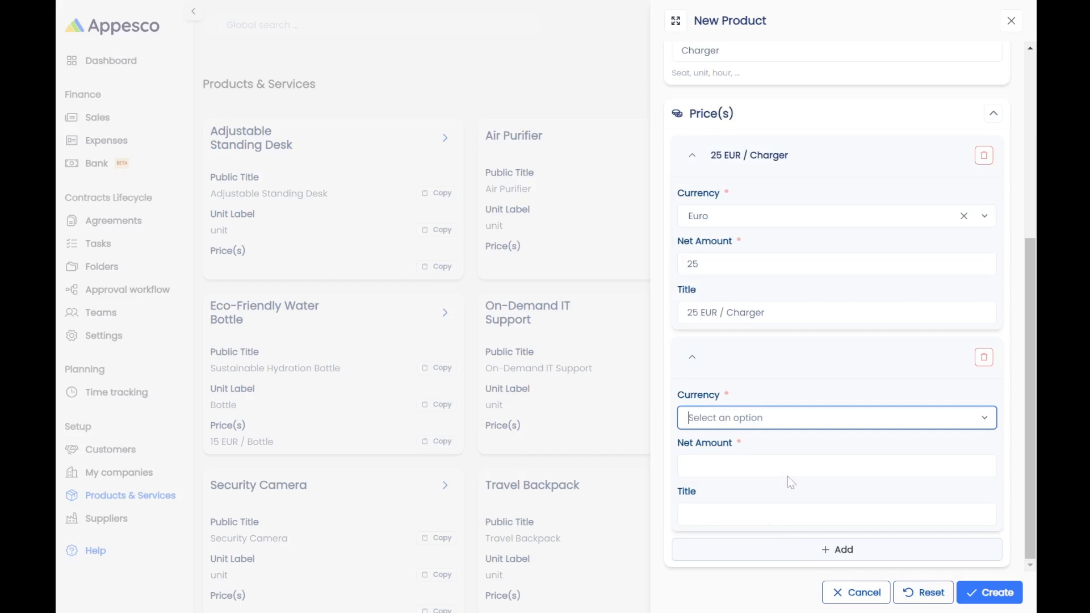
pyautogui.click(756, 423)
pyautogui.write('euro')
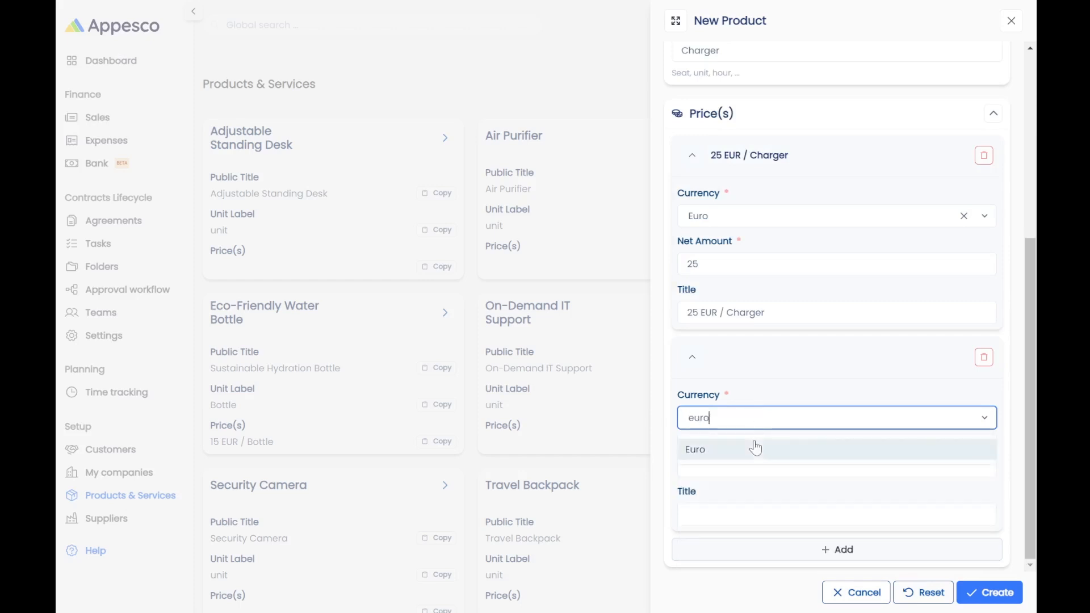
pyautogui.click(755, 448)
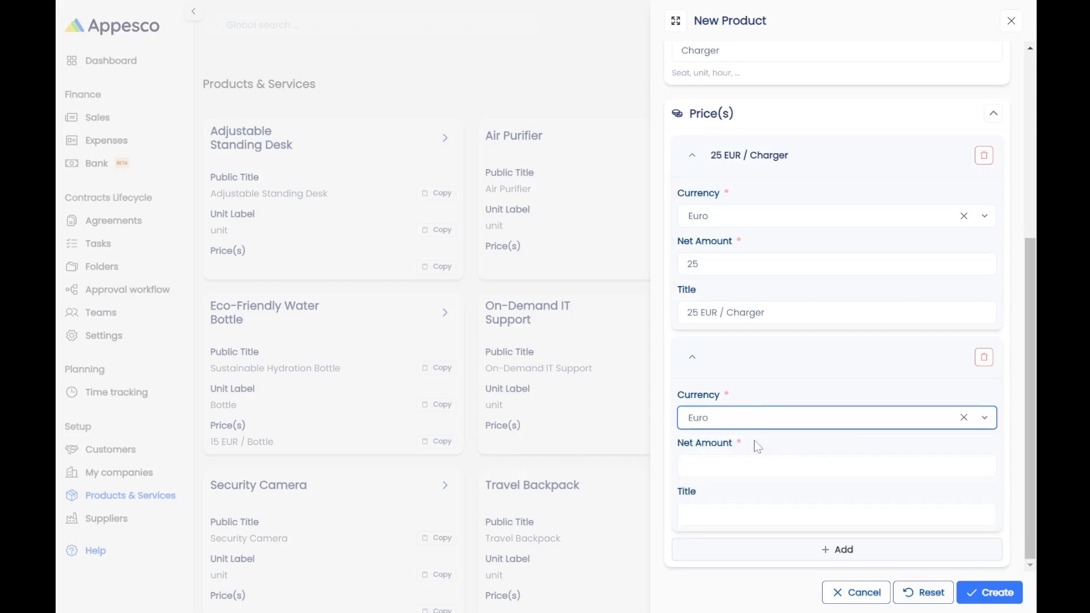
pyautogui.click(759, 463)
pyautogui.write('20')
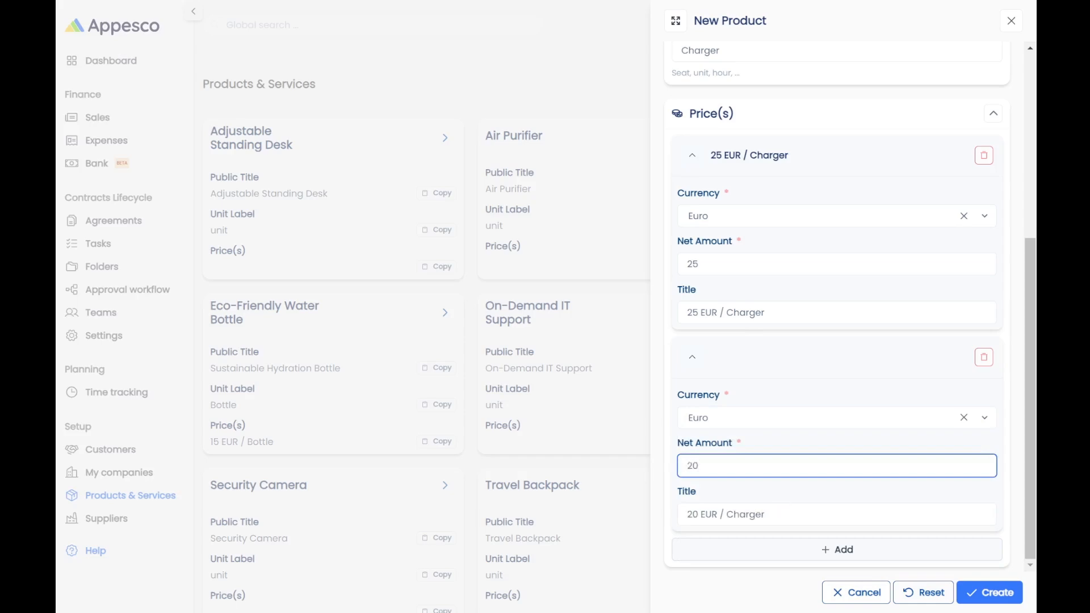
pyautogui.click(781, 512)
pyautogui.moveTo(781, 514); pyautogui.dragTo(725, 515)
pyautogui.press('End')
pyautogui.write('/')
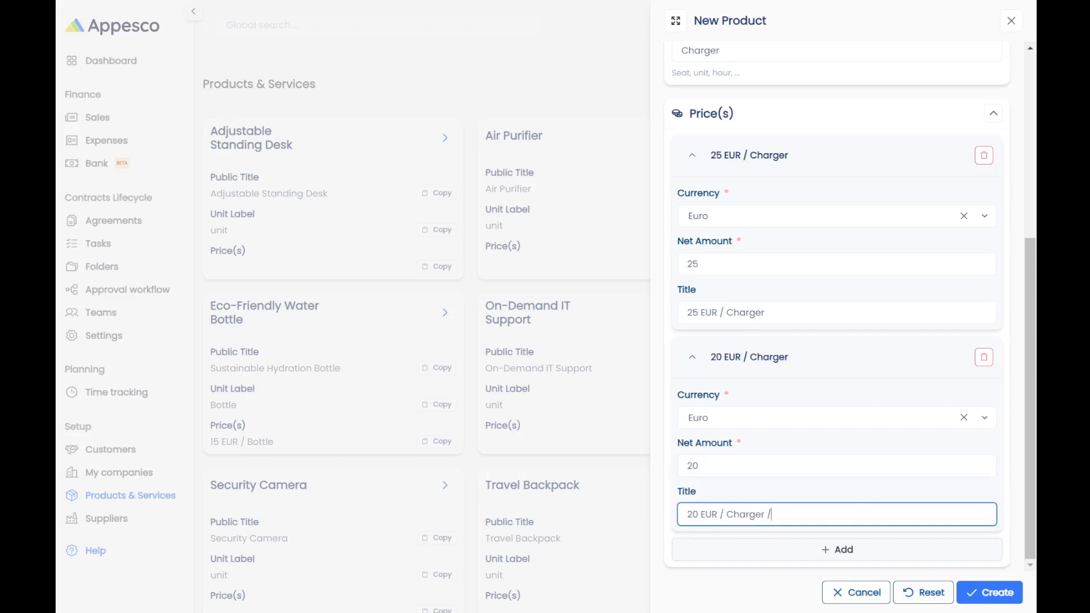
pyautogui.write(' Discounted price')
pyautogui.click(988, 591)
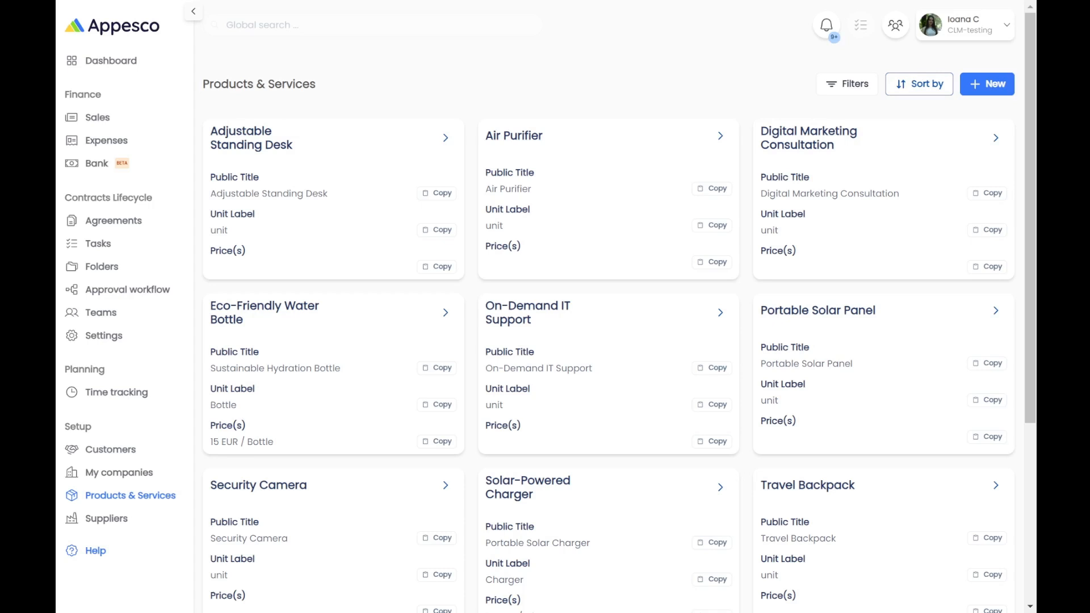
# Open and close the product Filters and Sort by panels without applying anything.
pyautogui.click(864, 88)
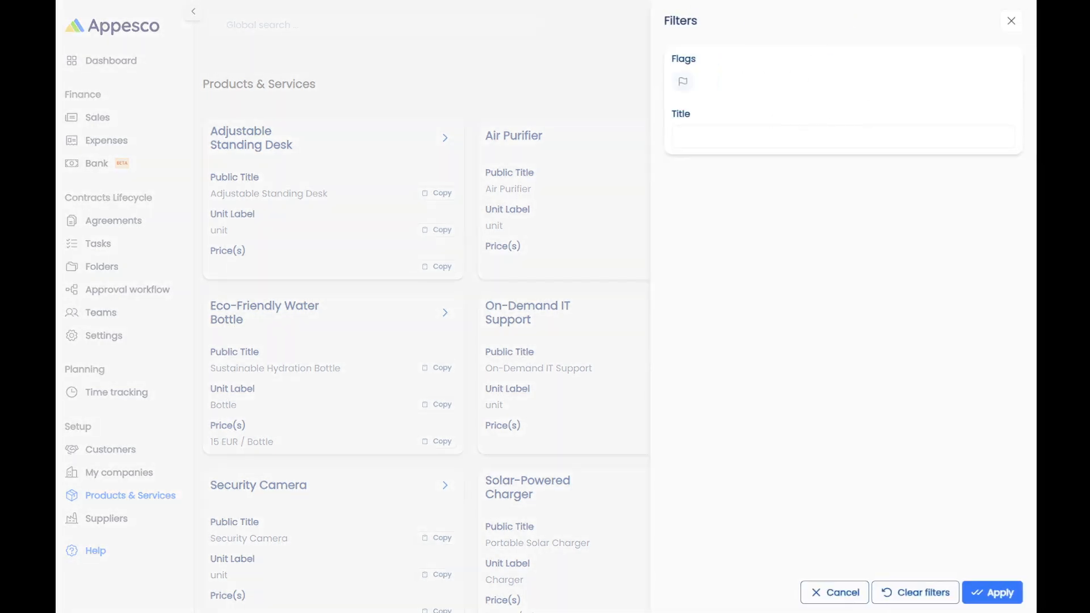
pyautogui.click(1009, 21)
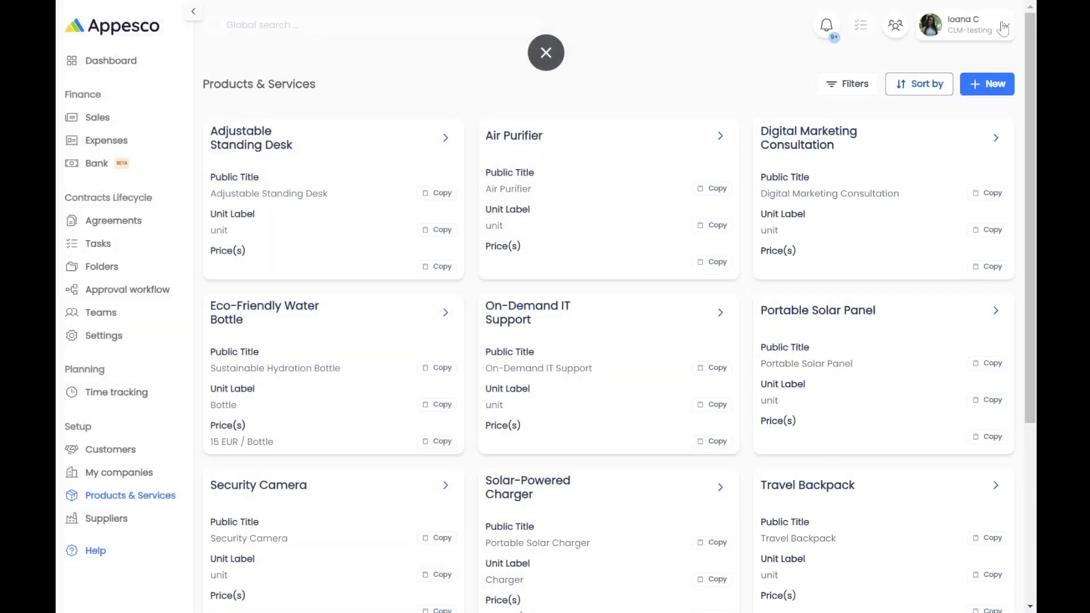
pyautogui.click(918, 85)
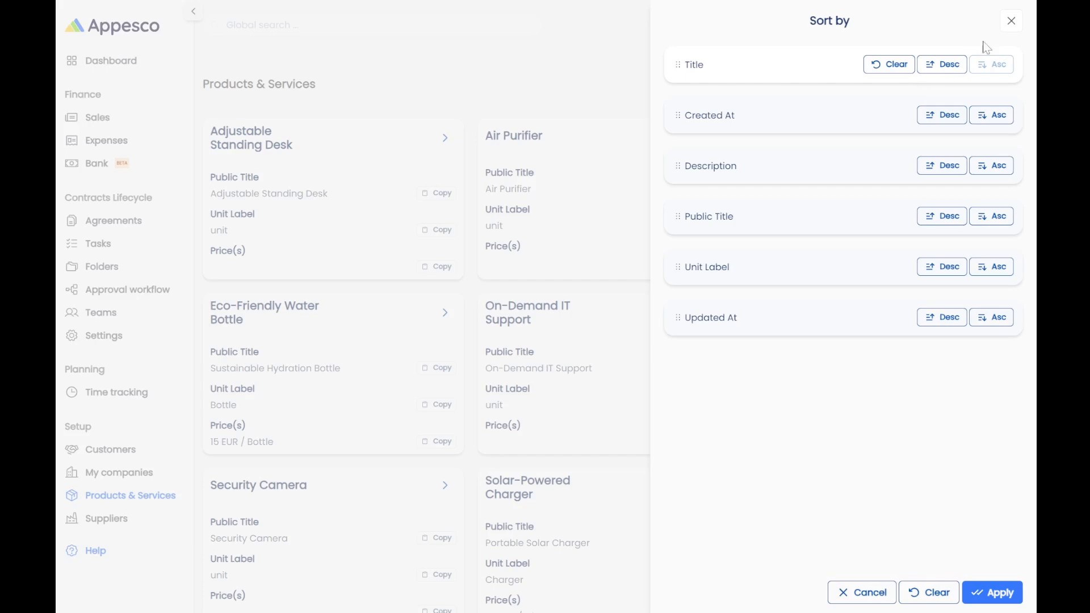
pyautogui.click(1011, 21)
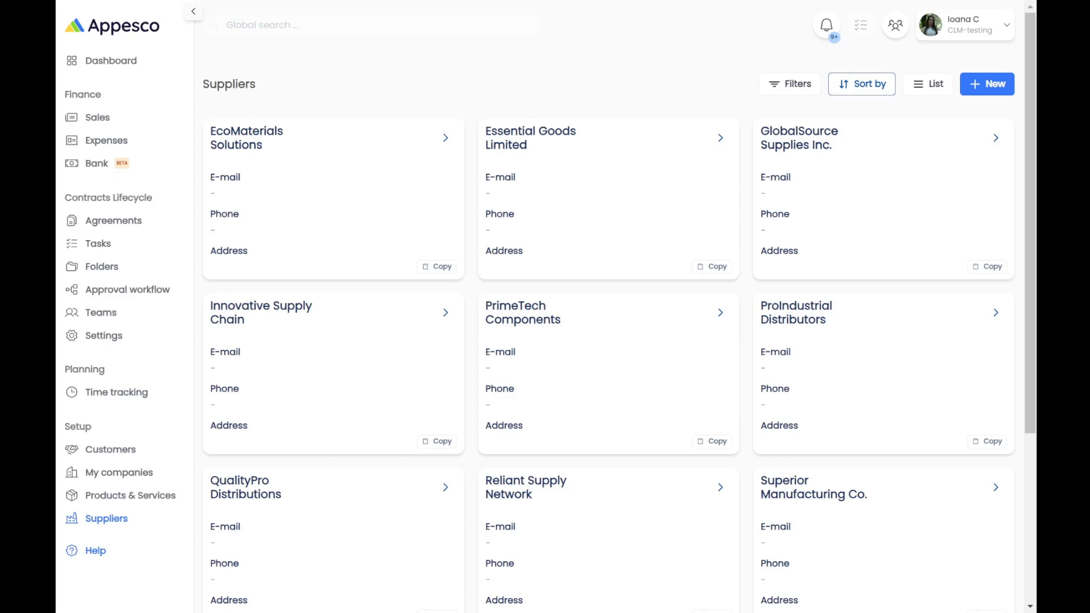
# Start a new supplier named Alpine Supplies with legal name Alpine Supplies AG.
pyautogui.click(997, 84)
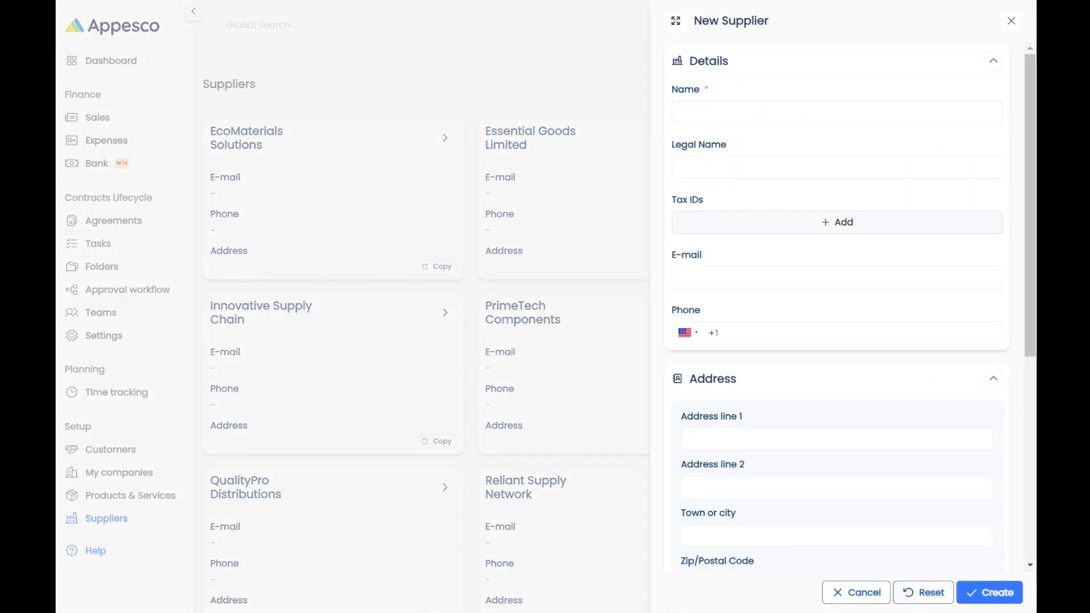
pyautogui.click(836, 111)
pyautogui.write('Alpine Supplies')
pyautogui.click(729, 166)
pyautogui.write('Alpine Supplies AG')
# Add a Switzerland VAT tax ID with the supplier's tax identification number.
pyautogui.click(722, 230)
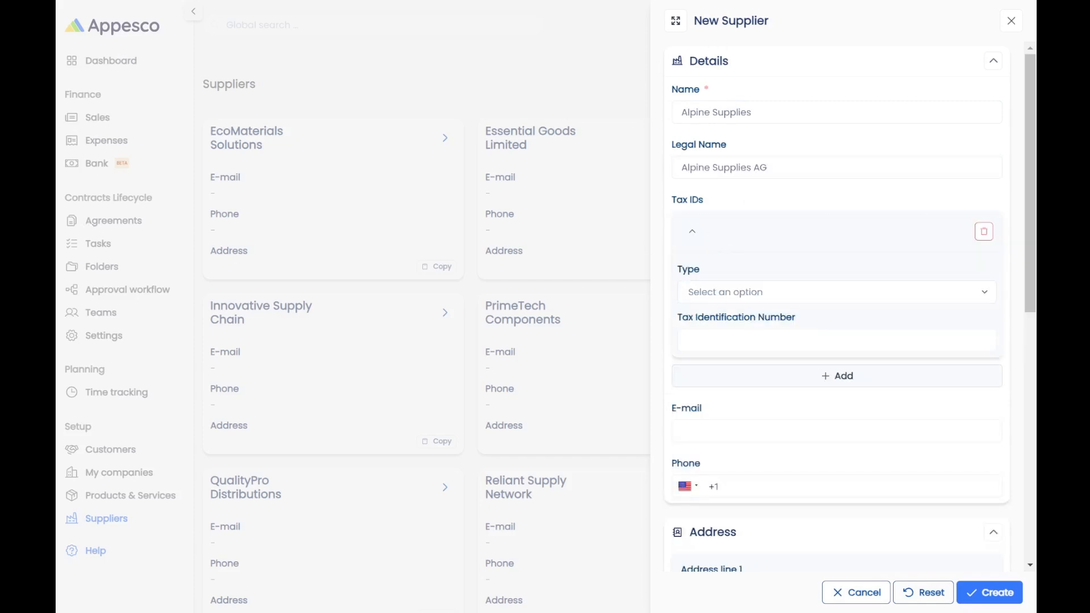
pyautogui.click(699, 291)
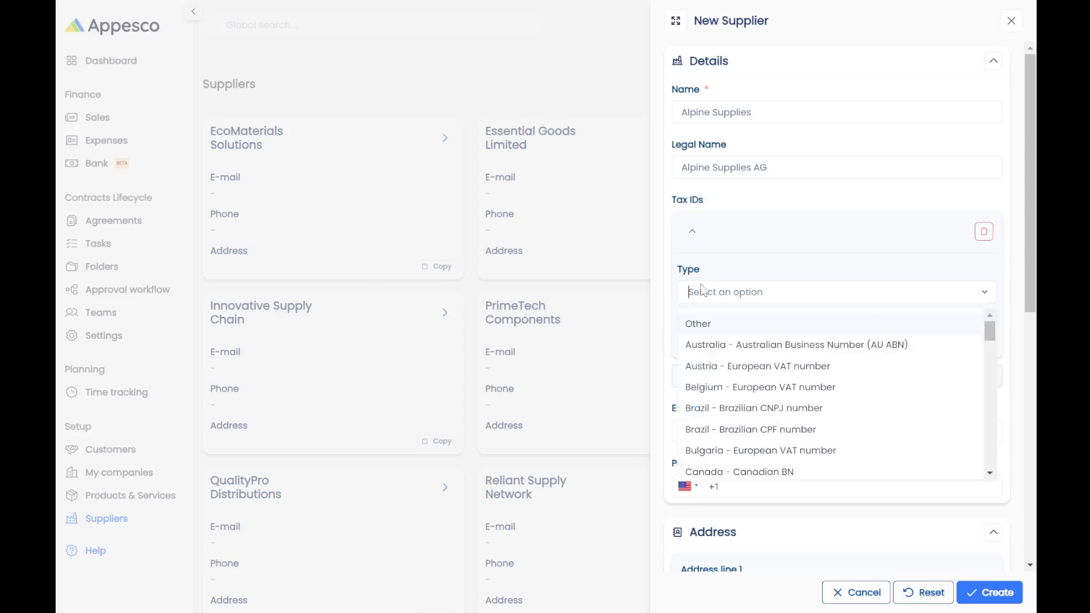
pyautogui.write('swi')
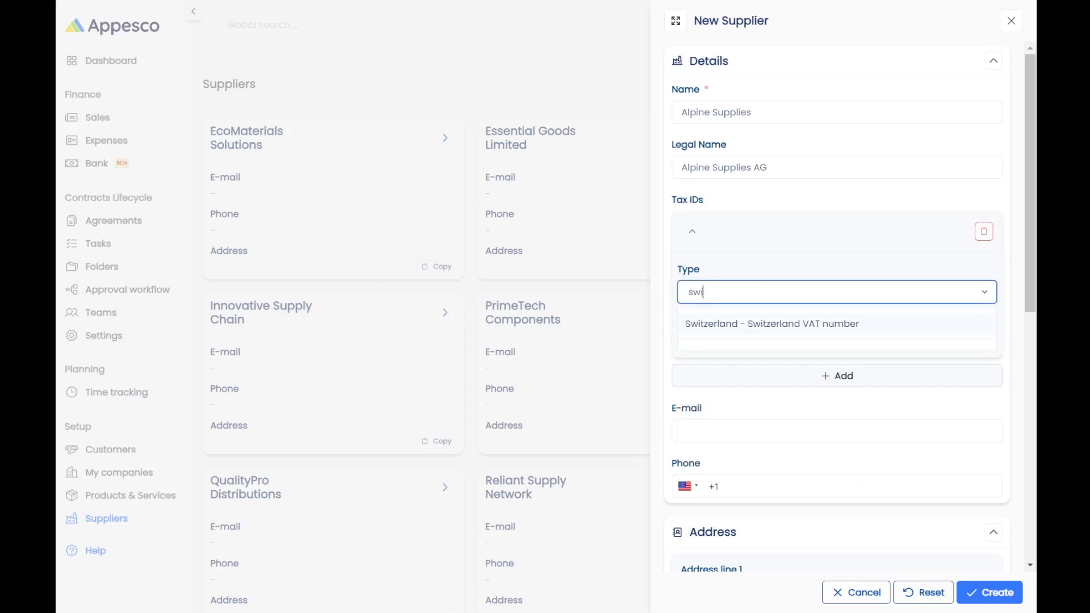
pyautogui.click(747, 318)
pyautogui.click(747, 335)
pyautogui.write('CHE-123.456.789')
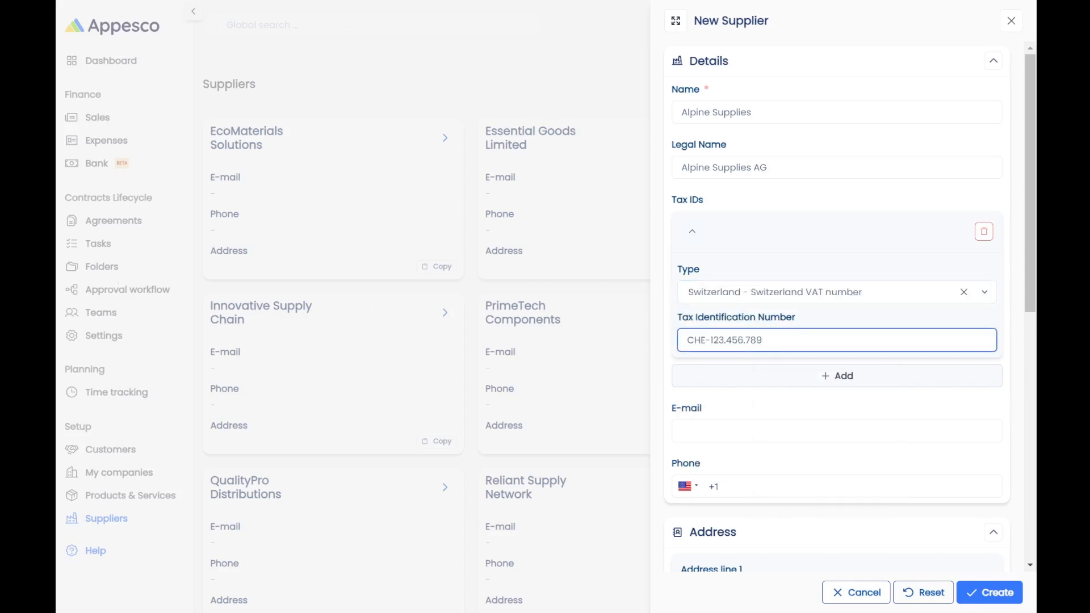
pyautogui.press('Tab')
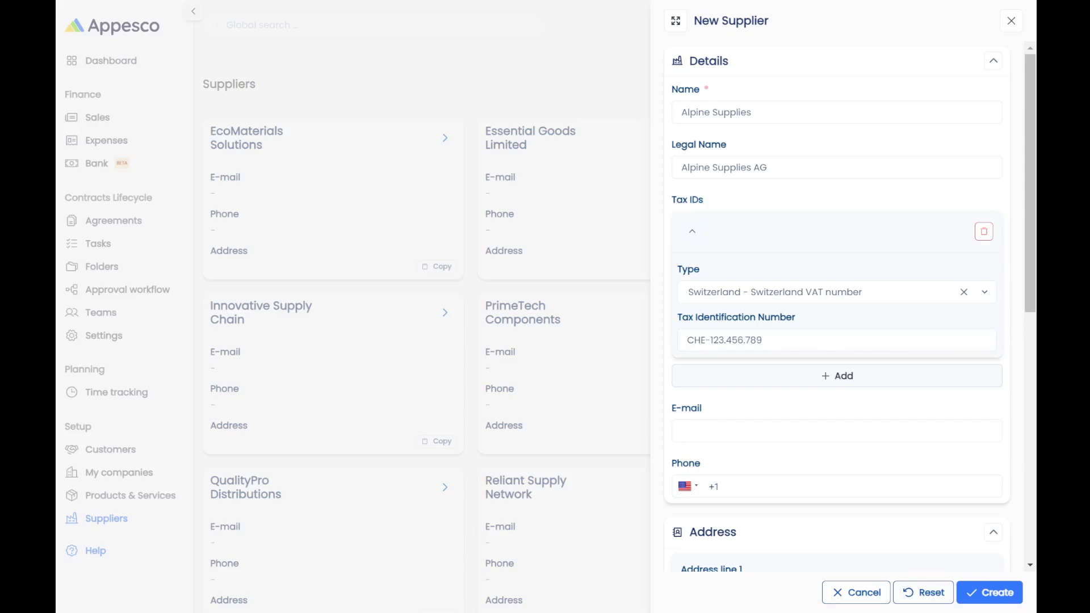
# Fill in the supplier's contact e-mail and +41 phone number.
pyautogui.click(818, 431)
pyautogui.hotkey('ctrl', 'v')
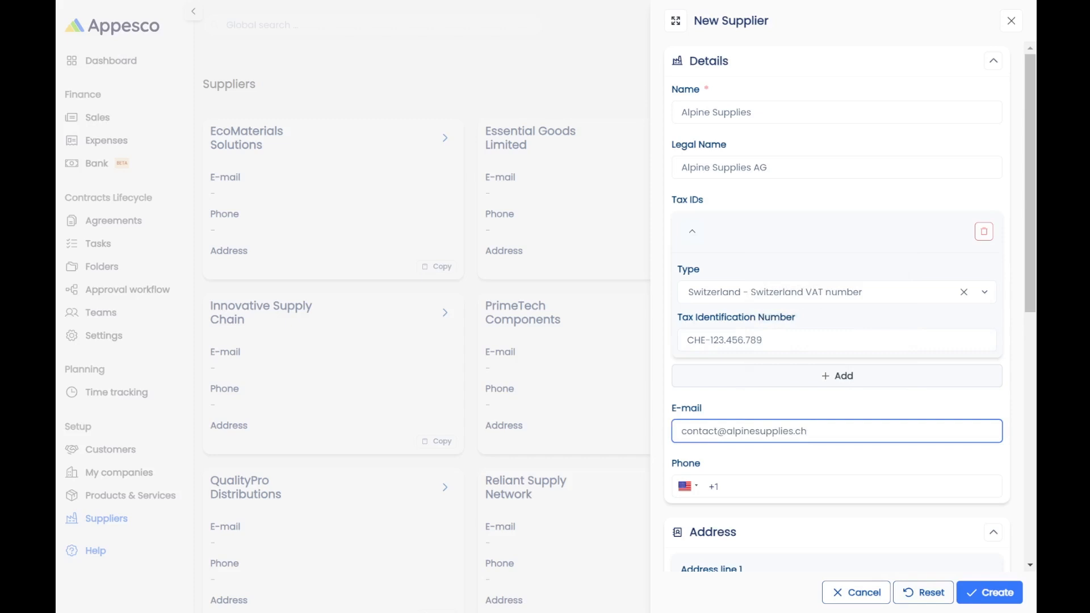
pyautogui.press('Tab')
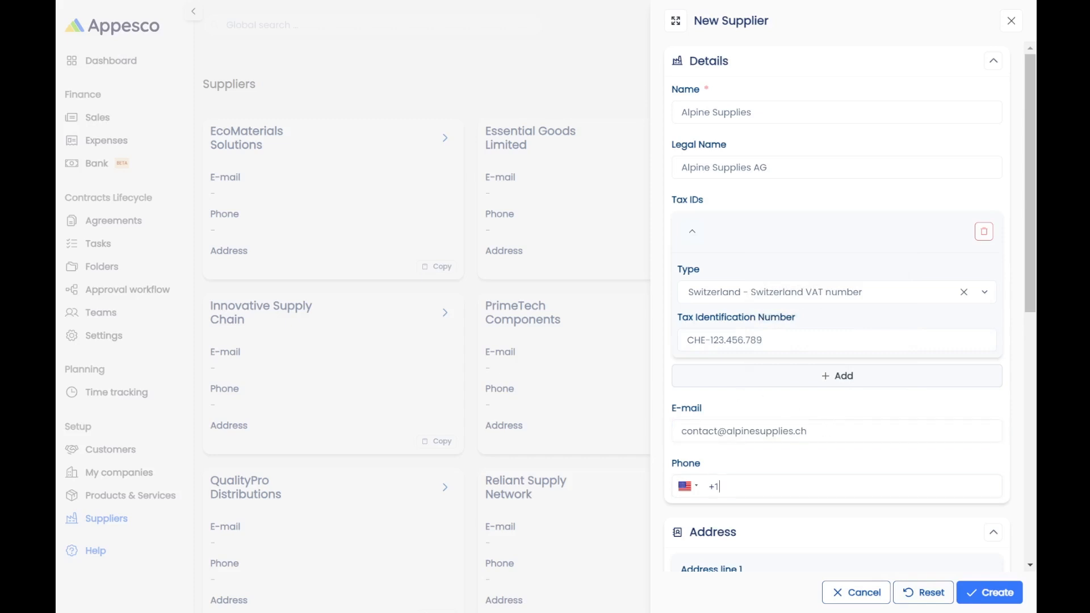
pyautogui.press('BackSpace')
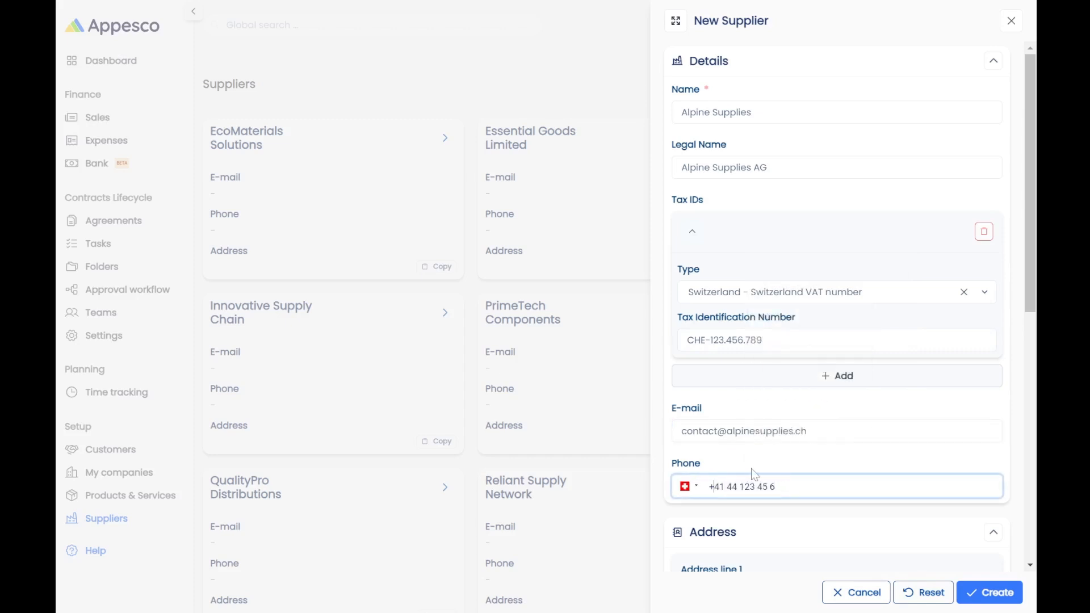
pyautogui.scroll(-4, 752, 469)
pyautogui.scroll(-1, 751, 468)
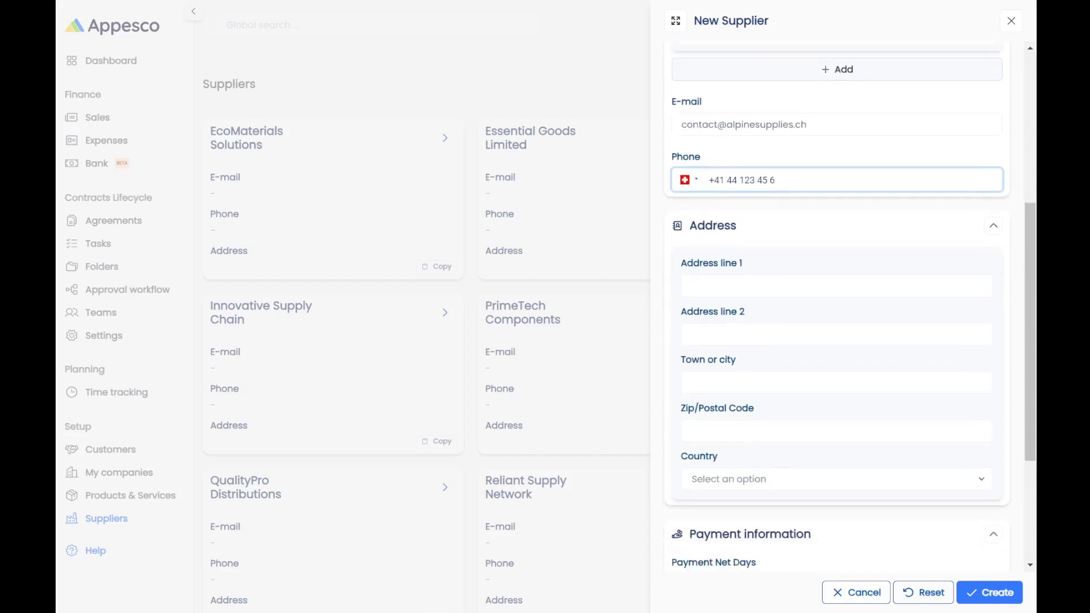
pyautogui.hotkey('alt', 'Tab')
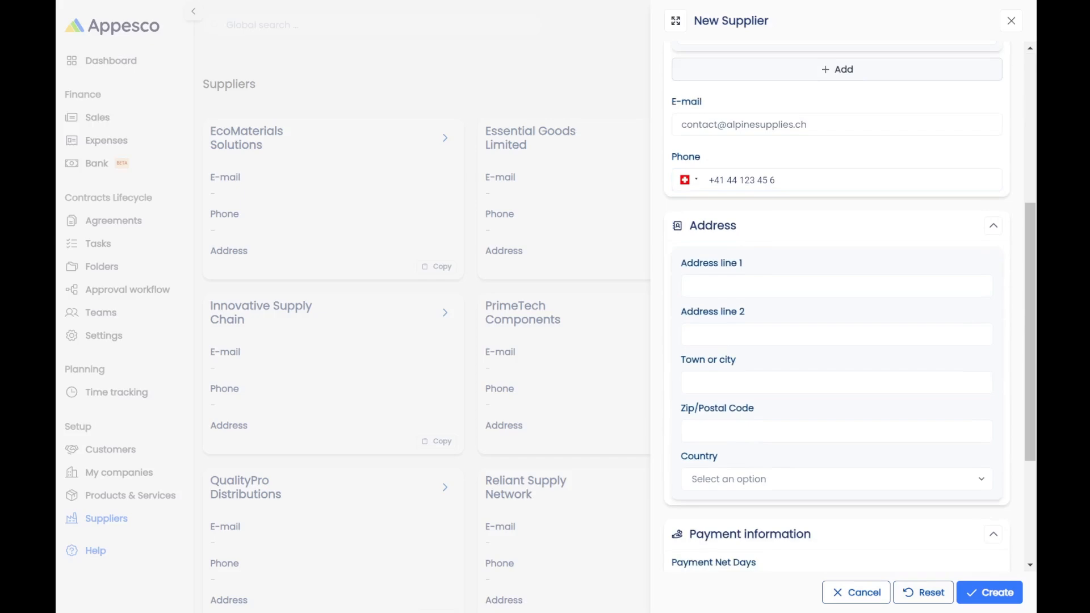
# Enter the supplier's street address, Zurich as the town, and the postal code.
pyautogui.click(752, 287)
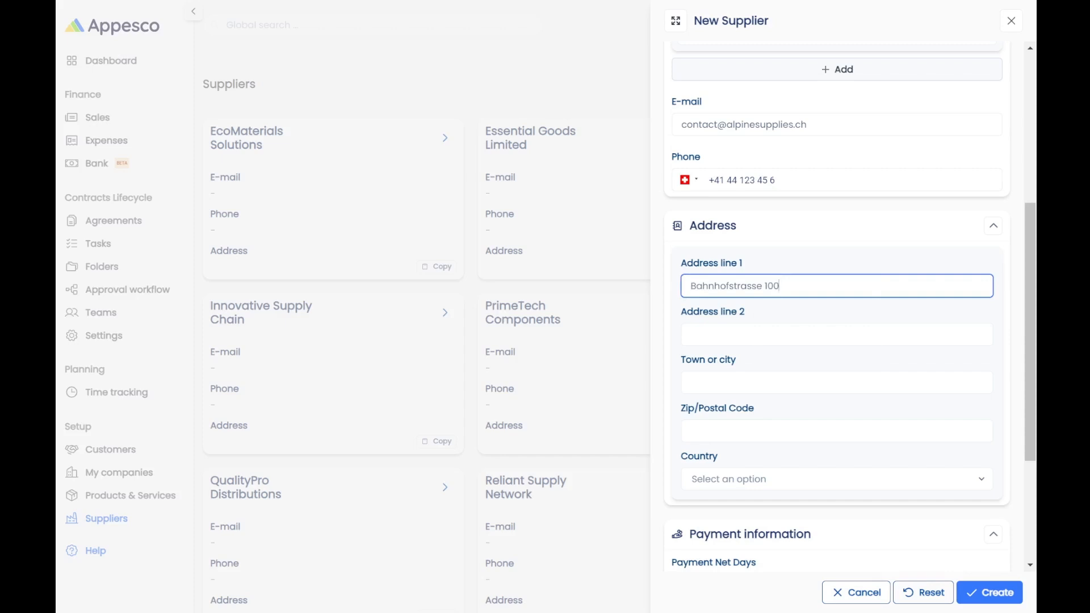
pyautogui.hotkey('alt', 'Tab')
pyautogui.scroll(-3, 774, 331)
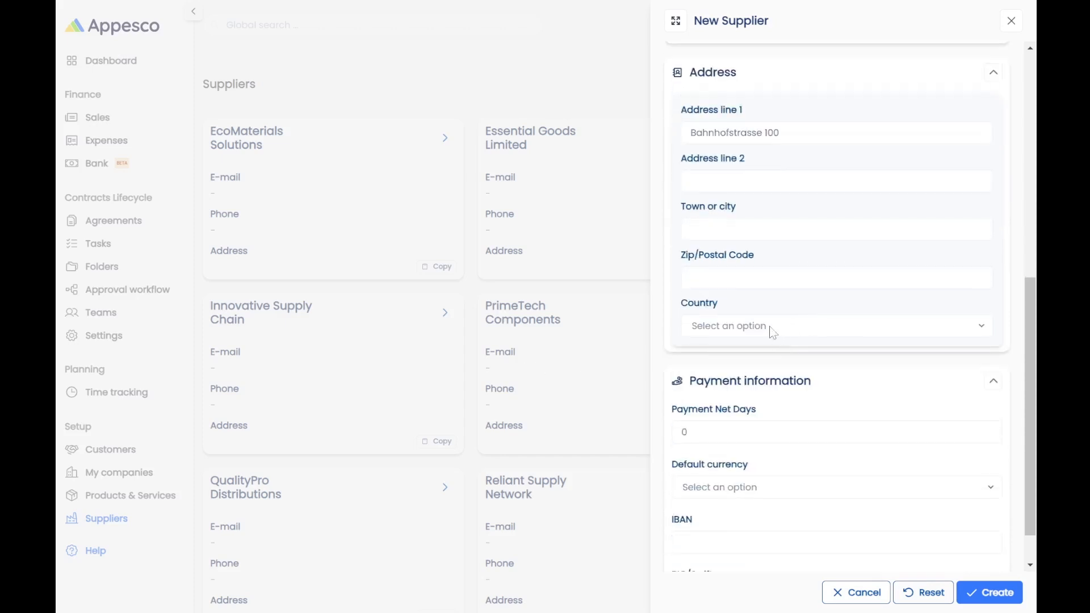
pyautogui.click(750, 229)
pyautogui.write('Zurich')
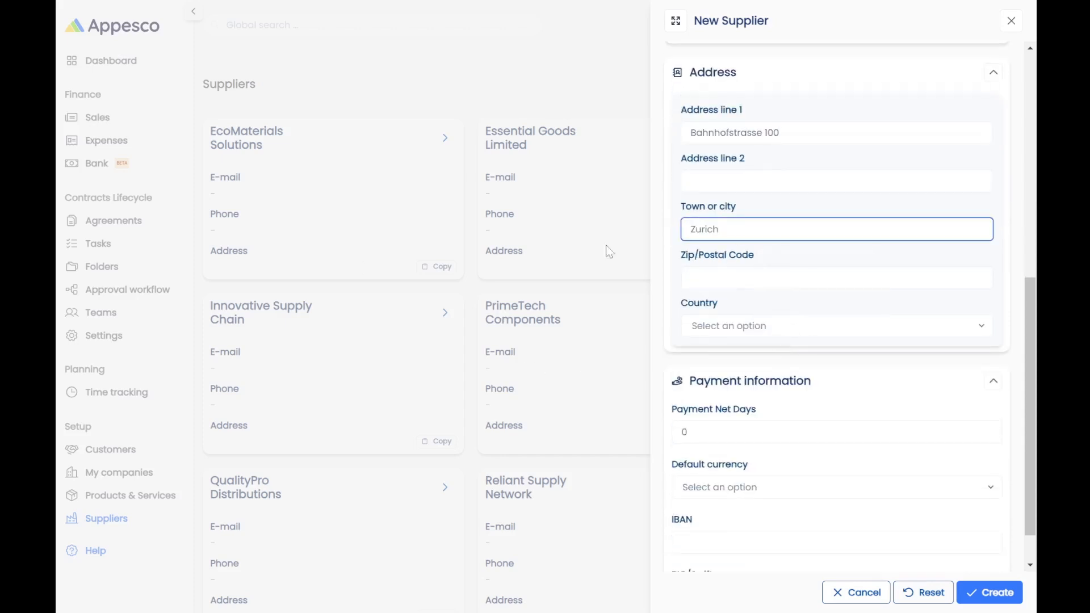
pyautogui.hotkey('alt', 'Tab')
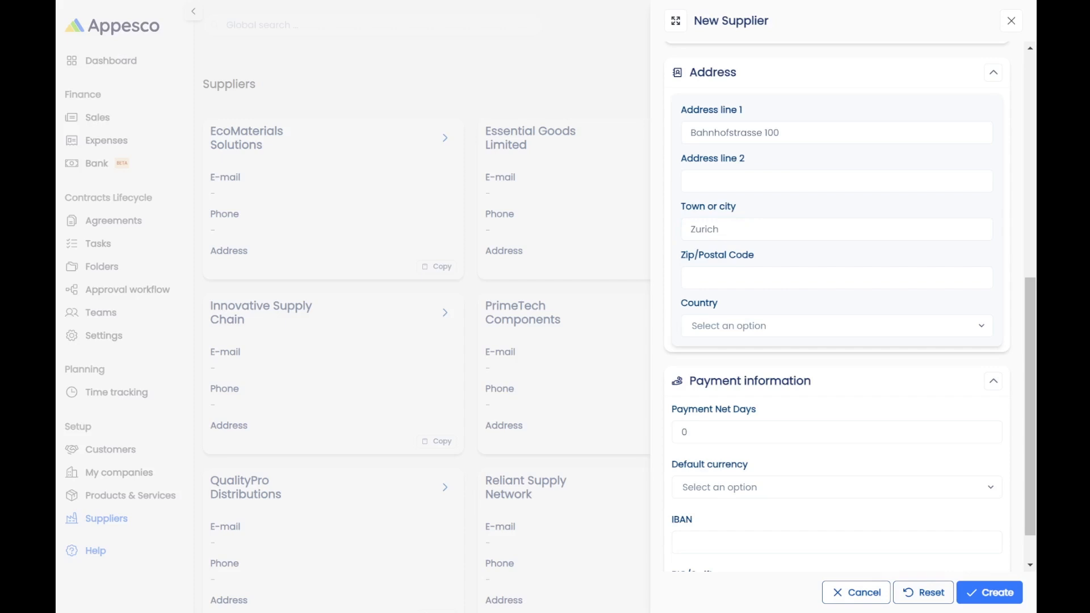
pyautogui.click(755, 278)
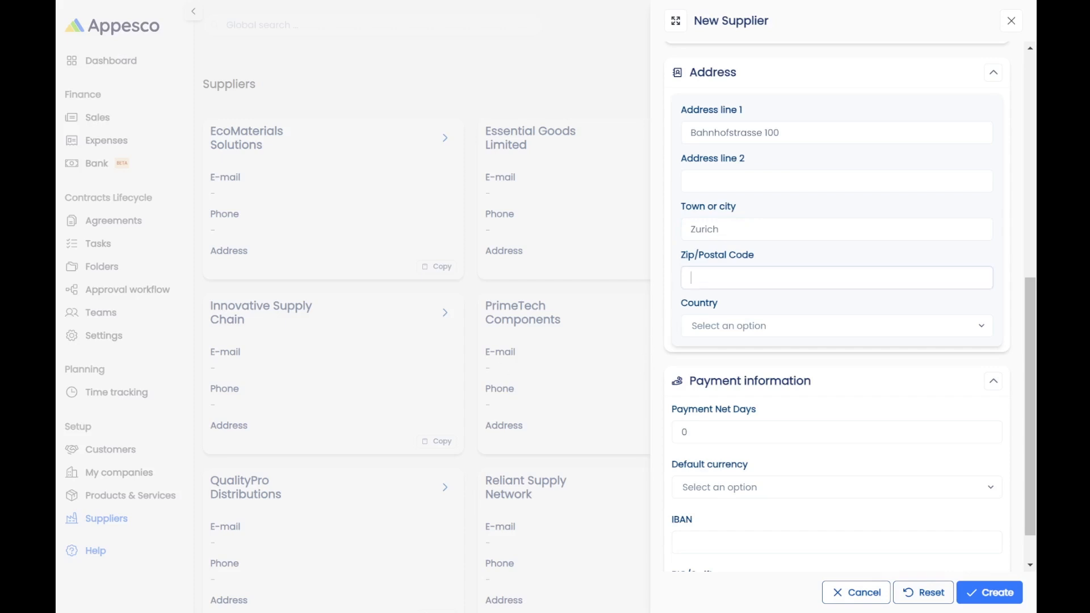
pyautogui.write('8001')
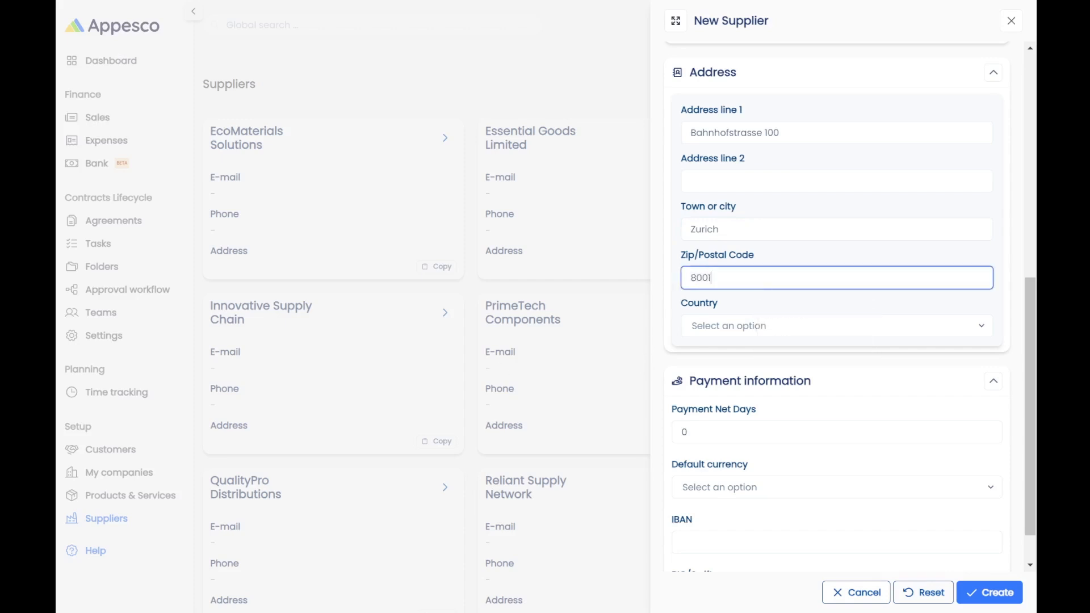
# Choose Switzerland as the supplier's country.
pyautogui.click(772, 334)
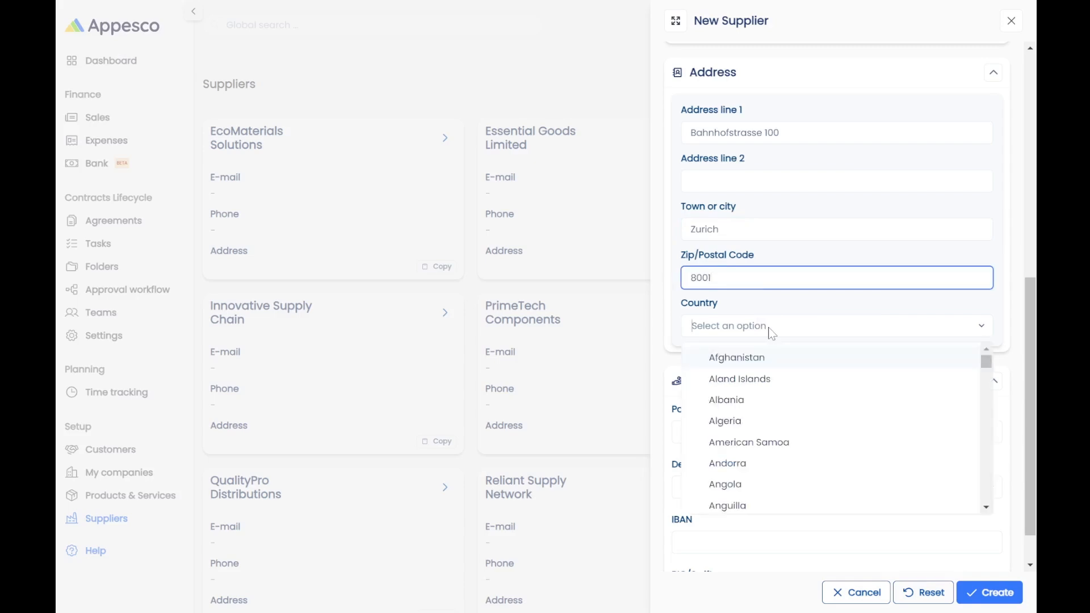
pyautogui.write('sw')
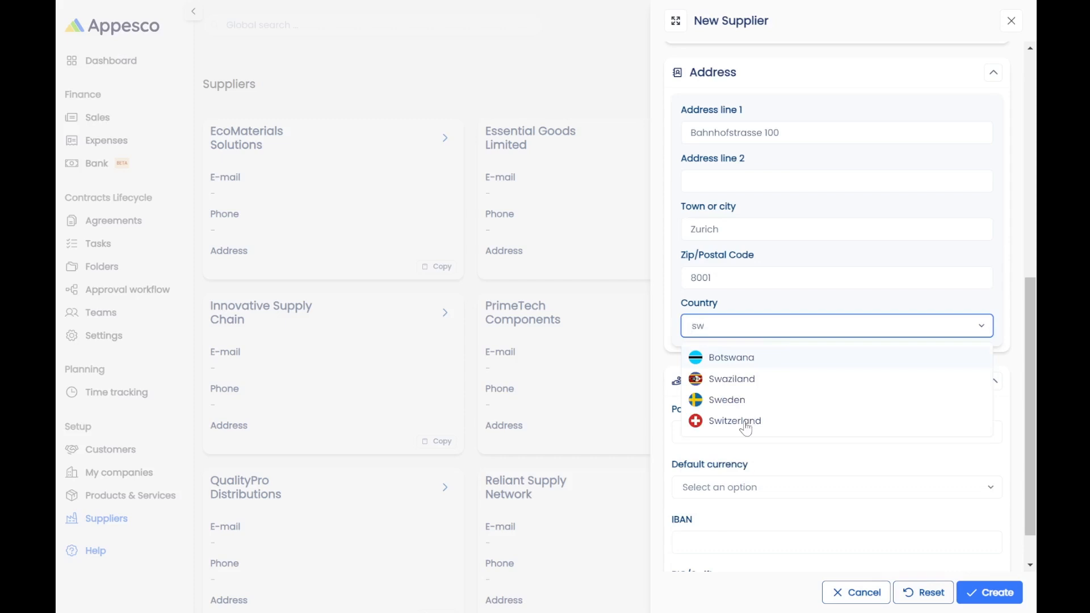
pyautogui.click(735, 421)
pyautogui.scroll(-1, 755, 426)
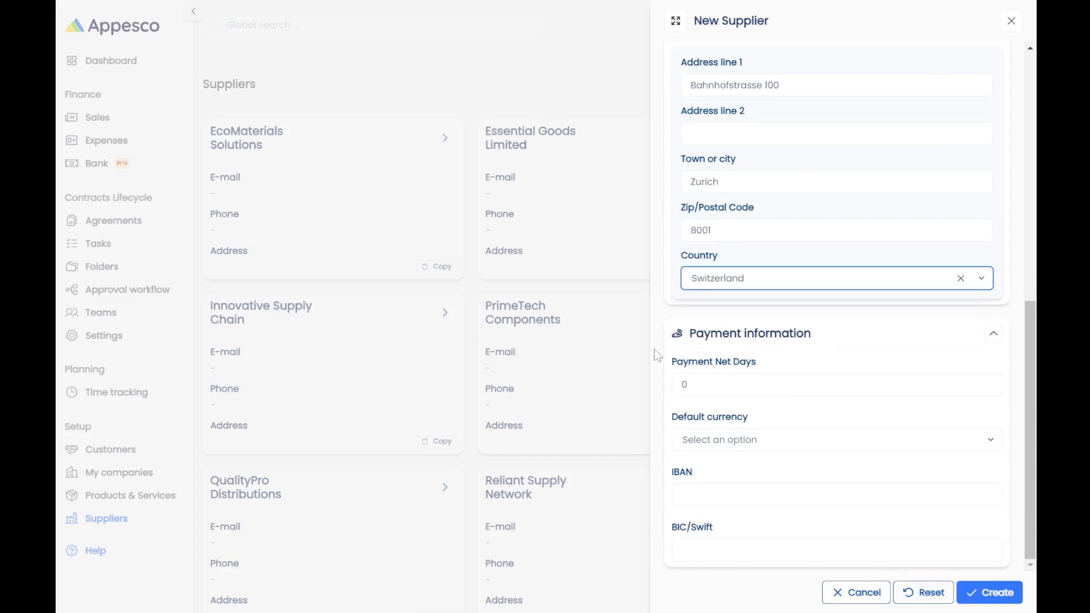
# Set Payment Net Days to 30 and the default currency to Swiss Franc.
pyautogui.click(699, 385)
pyautogui.write('30')
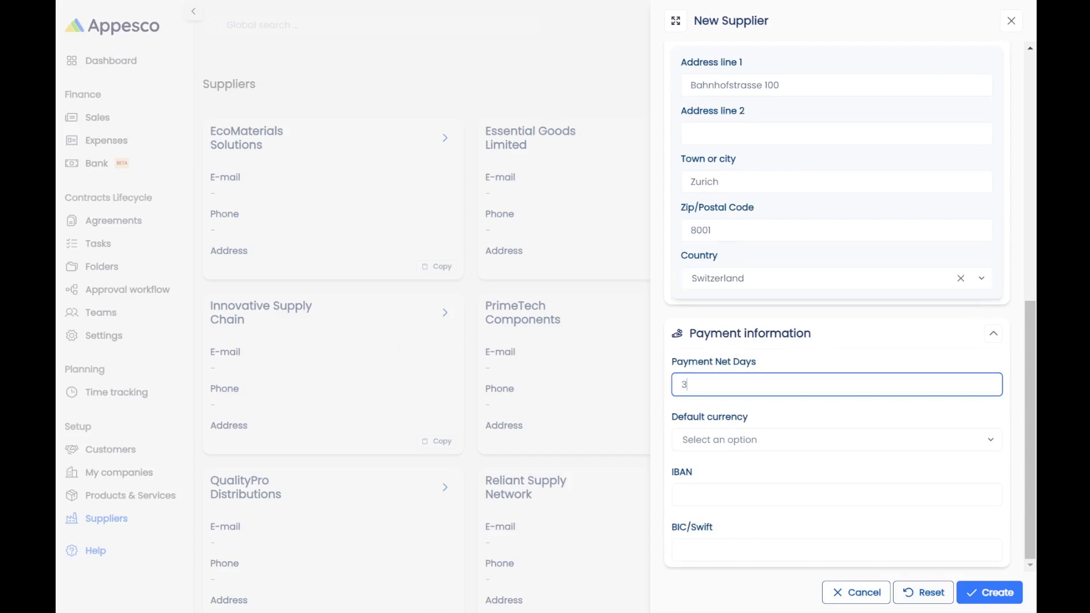
pyautogui.click(722, 444)
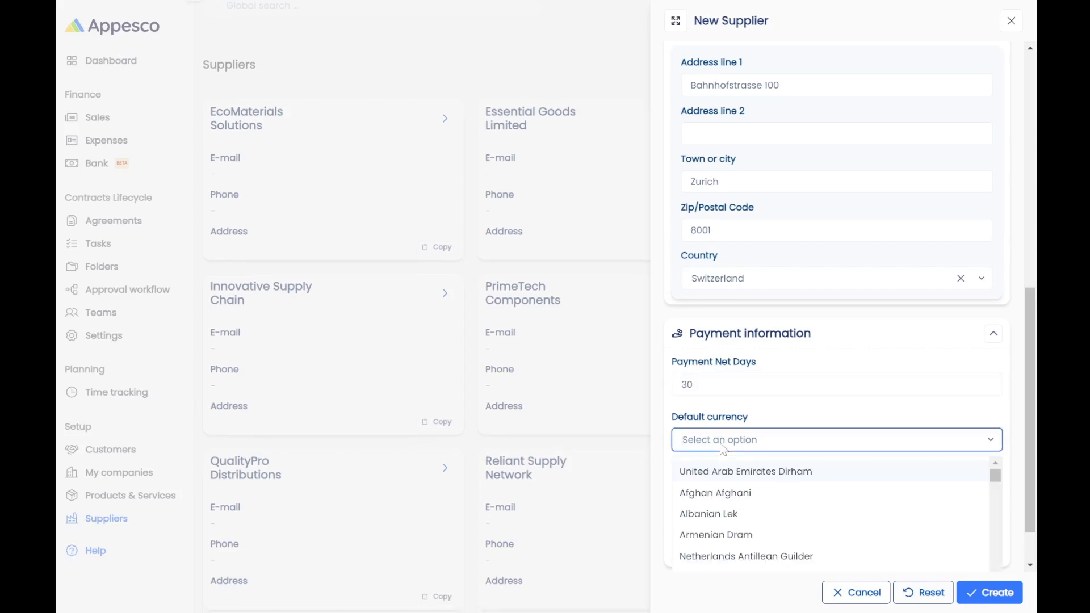
pyautogui.write('ch')
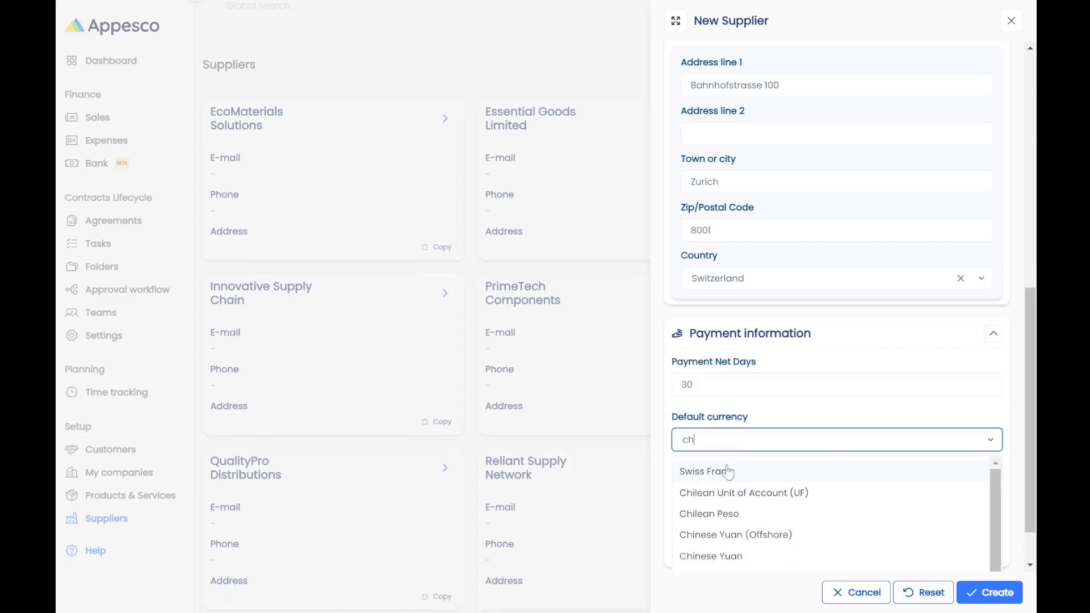
pyautogui.click(725, 471)
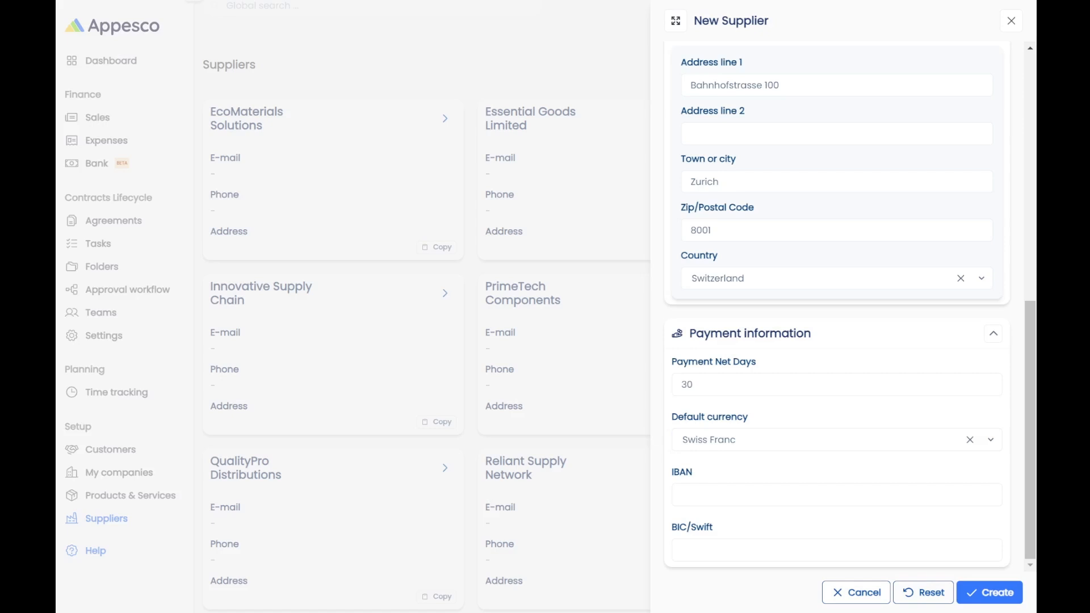
# Paste the supplier's IBAN and BIC/Swift code, then create Alpine Supplies.
pyautogui.click(741, 494)
pyautogui.hotkey('ctrl', 'v')
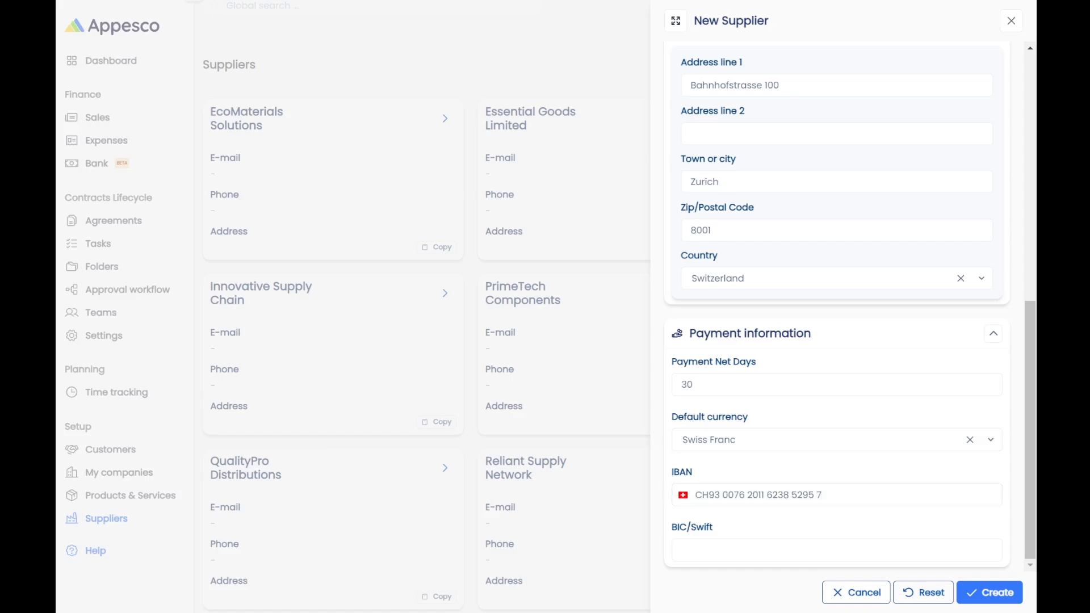
pyautogui.click(767, 550)
pyautogui.write('UBSWCHZH80A')
pyautogui.click(985, 592)
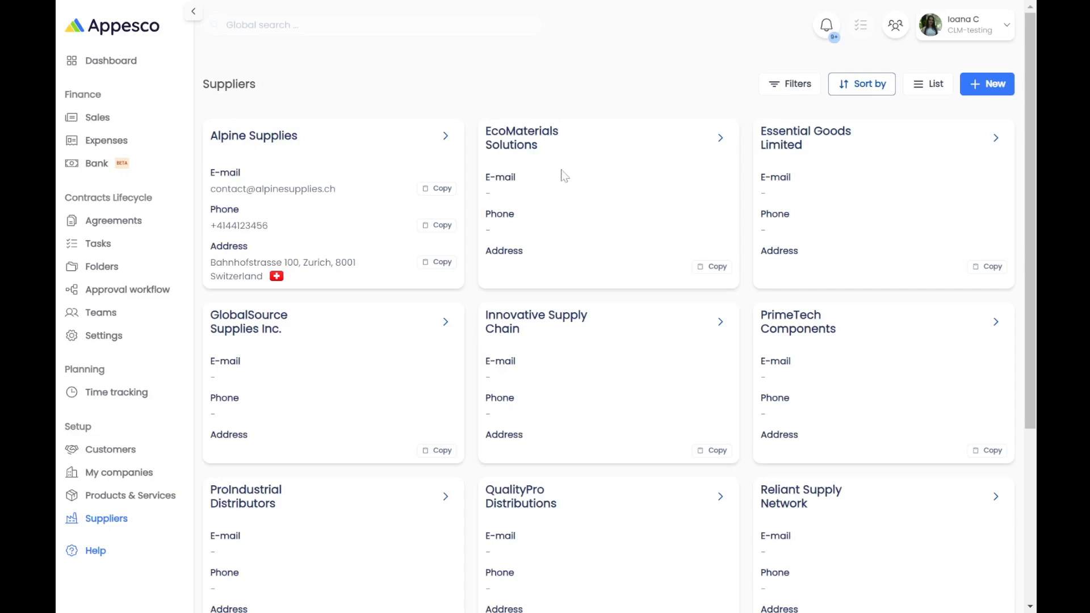
# Check the Filters and Sort by panels on the Suppliers page, closing each without changes.
pyautogui.click(808, 85)
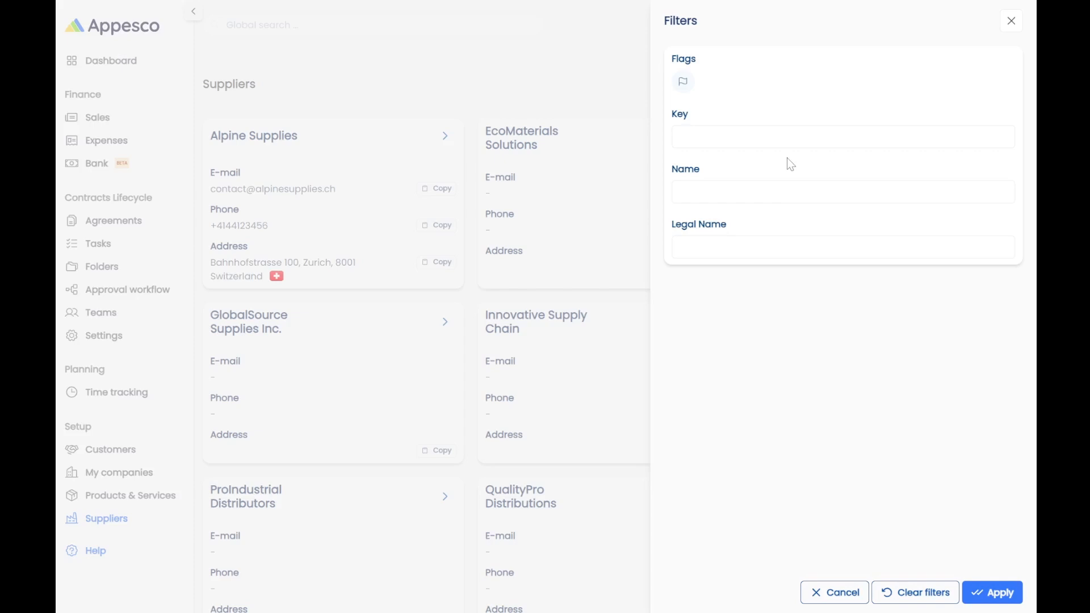
pyautogui.click(1006, 30)
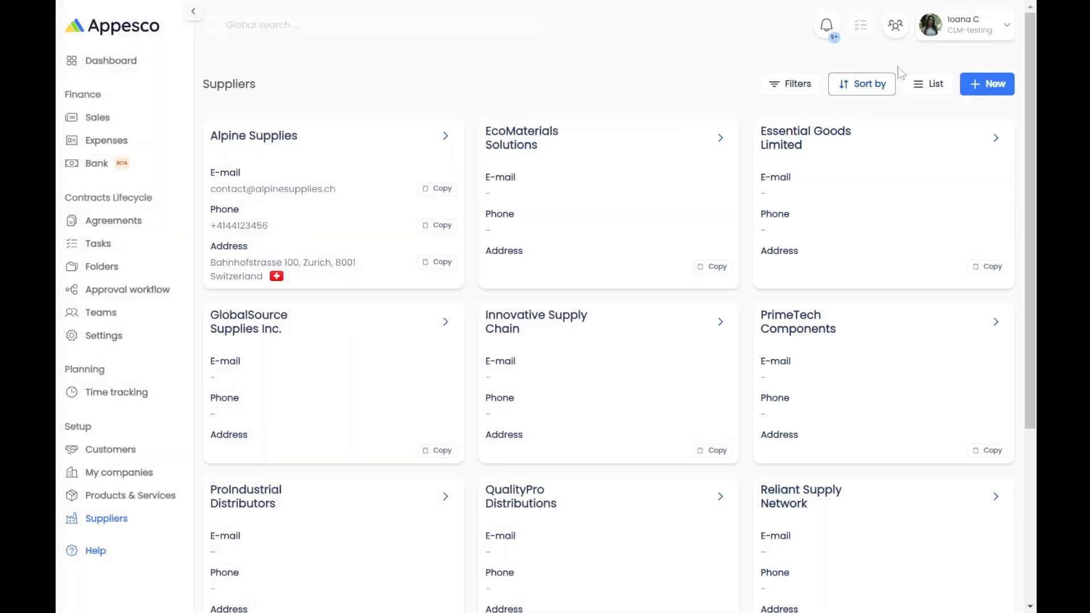
pyautogui.click(862, 84)
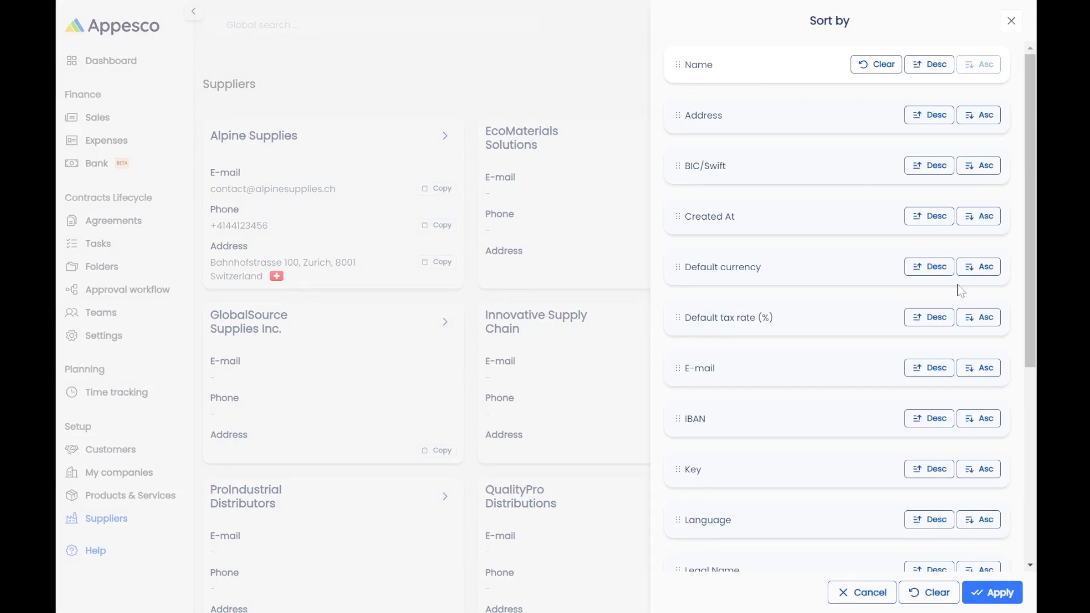
pyautogui.click(1012, 21)
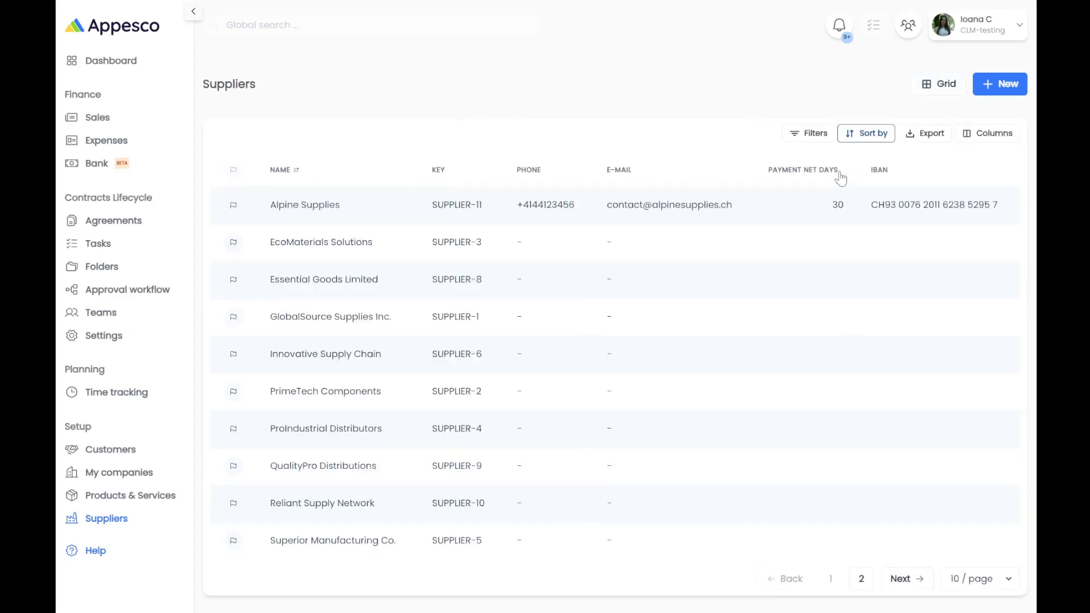
# Dismiss the Export dialog, then tick Address in the column settings and apply it.
pyautogui.click(925, 136)
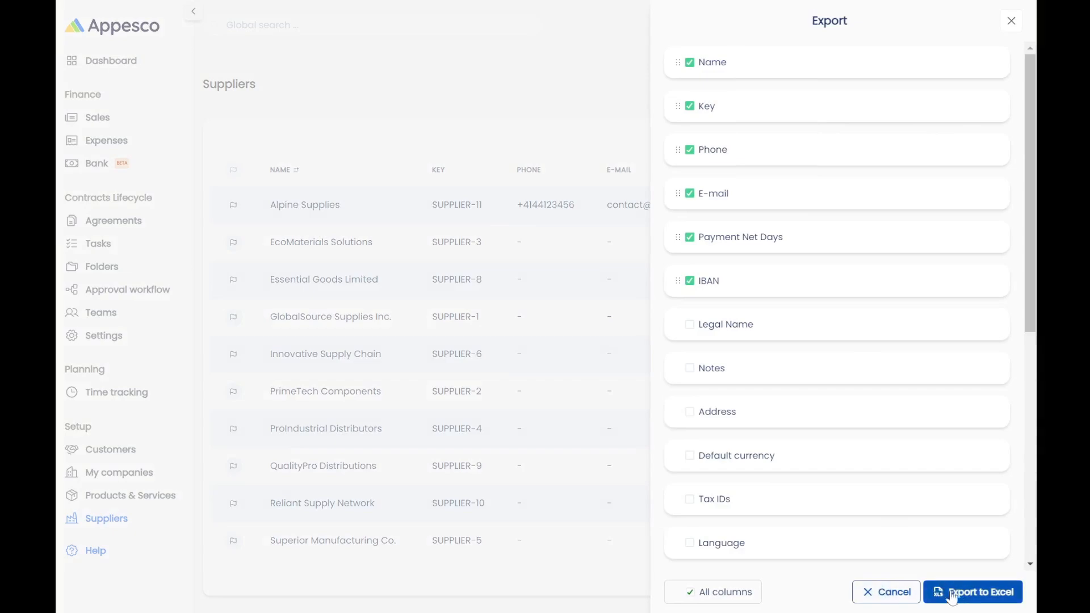
pyautogui.click(902, 592)
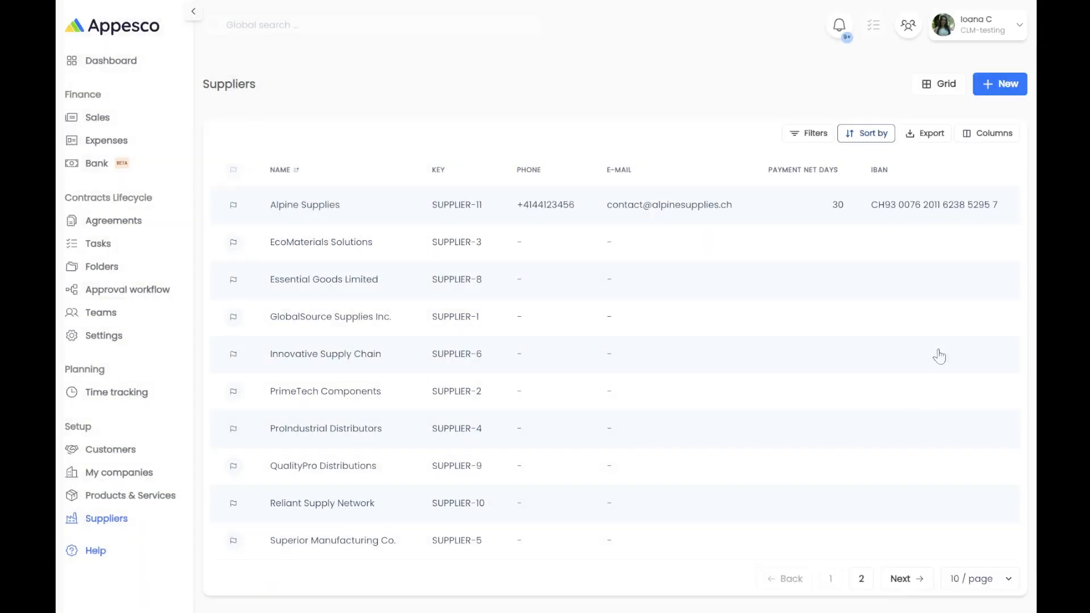
pyautogui.click(1000, 135)
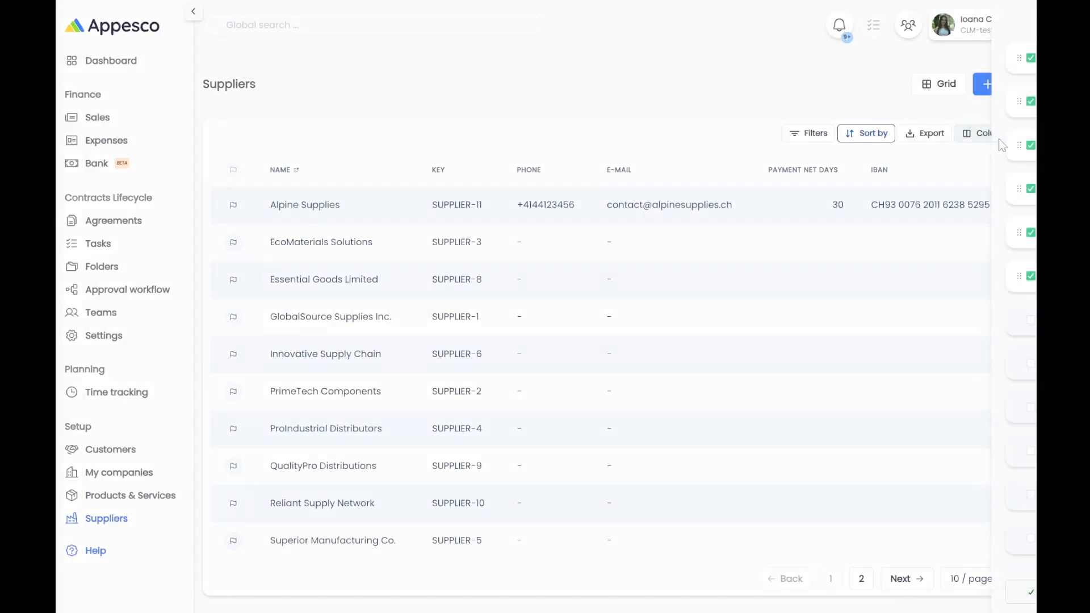
pyautogui.click(699, 335)
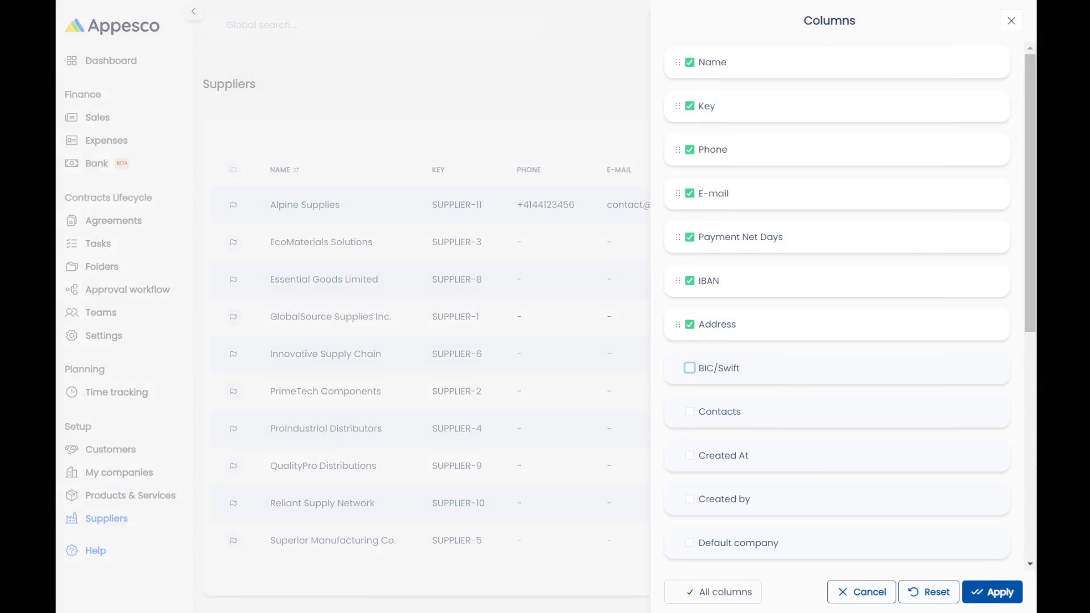
pyautogui.click(993, 592)
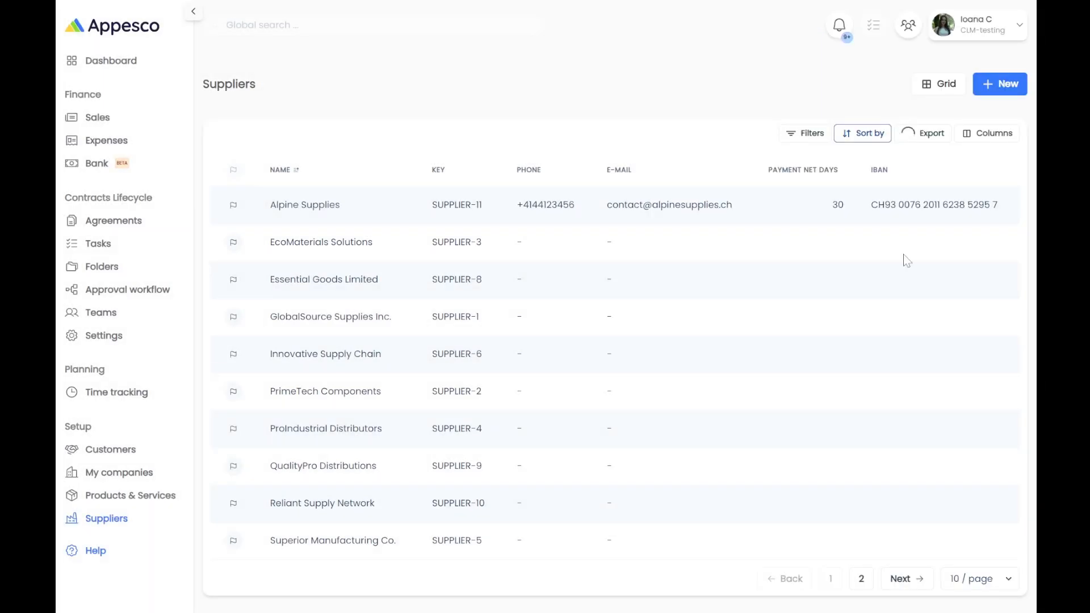